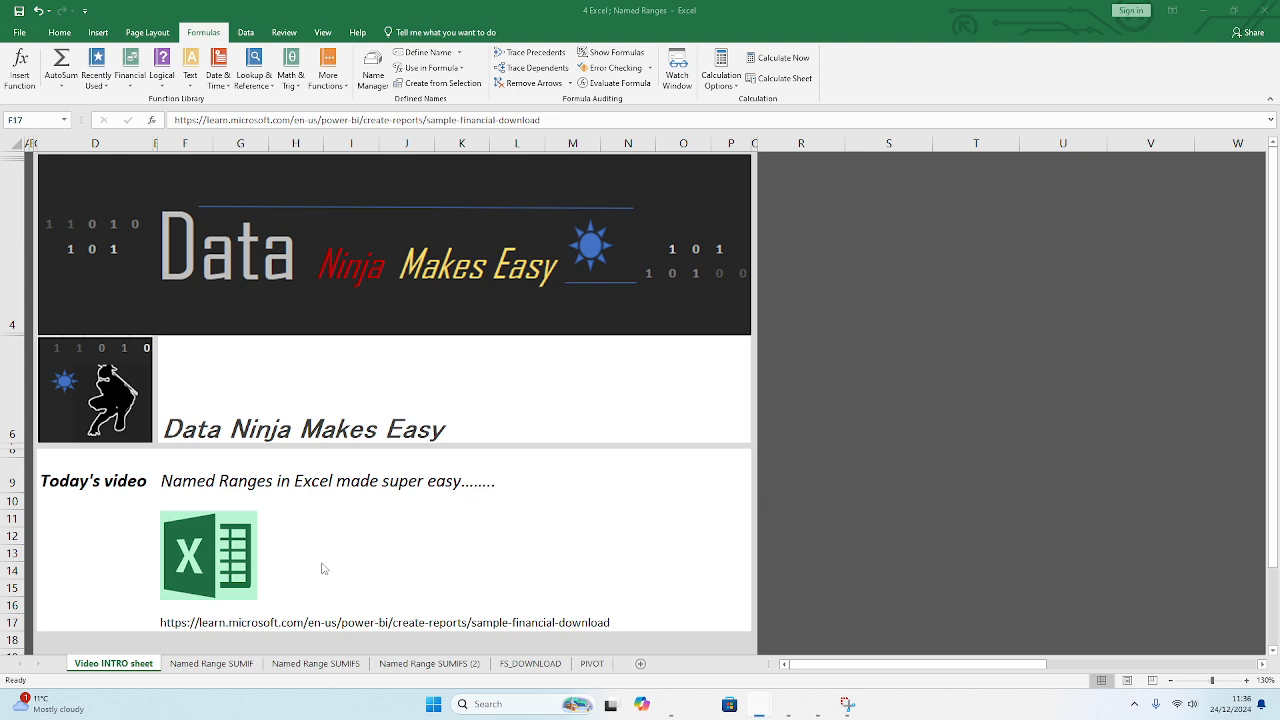
Step: Copy the sample financial download URL from cell F17 of the Video INTRO sheet
click(180, 621)
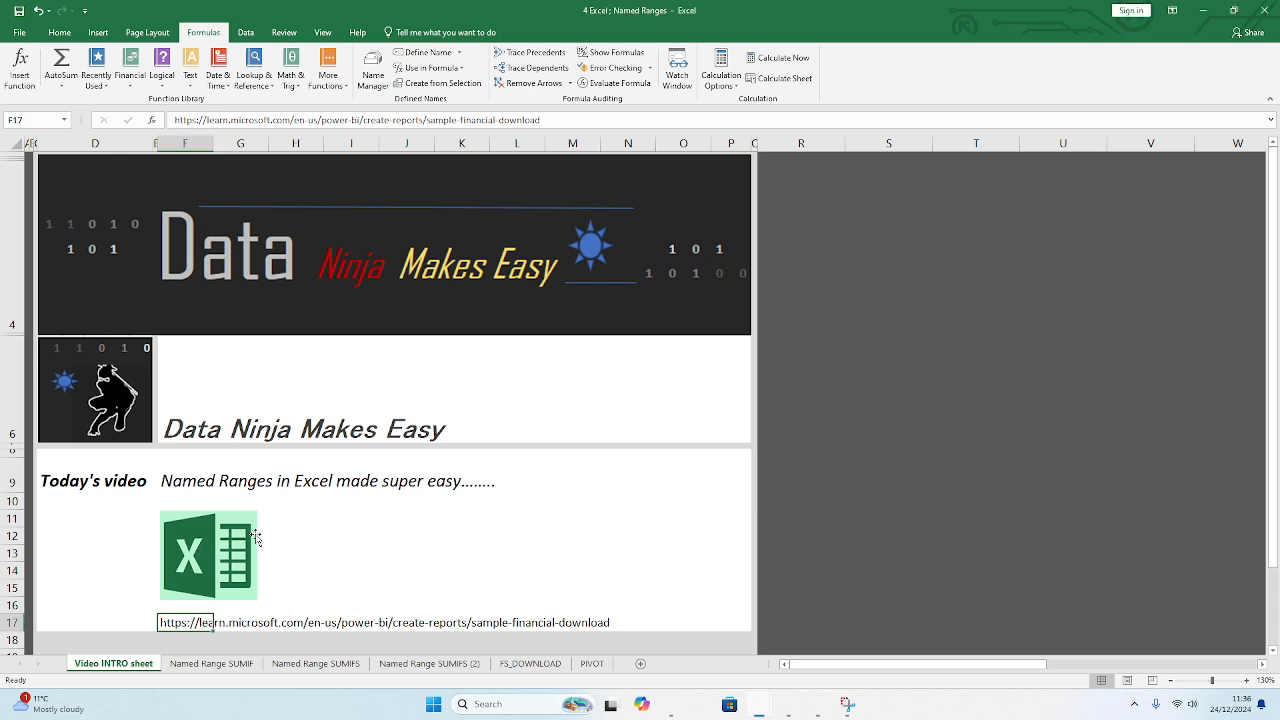
click(227, 638)
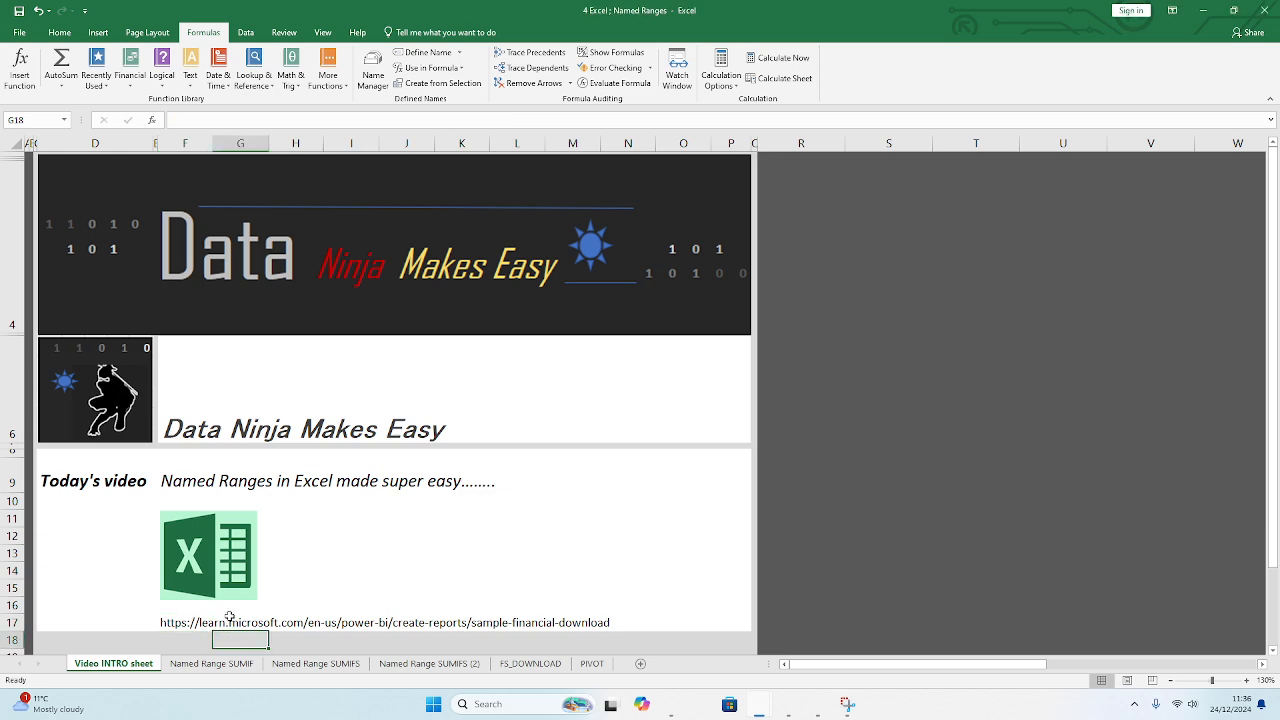
click(186, 624)
key(ctrl+c)
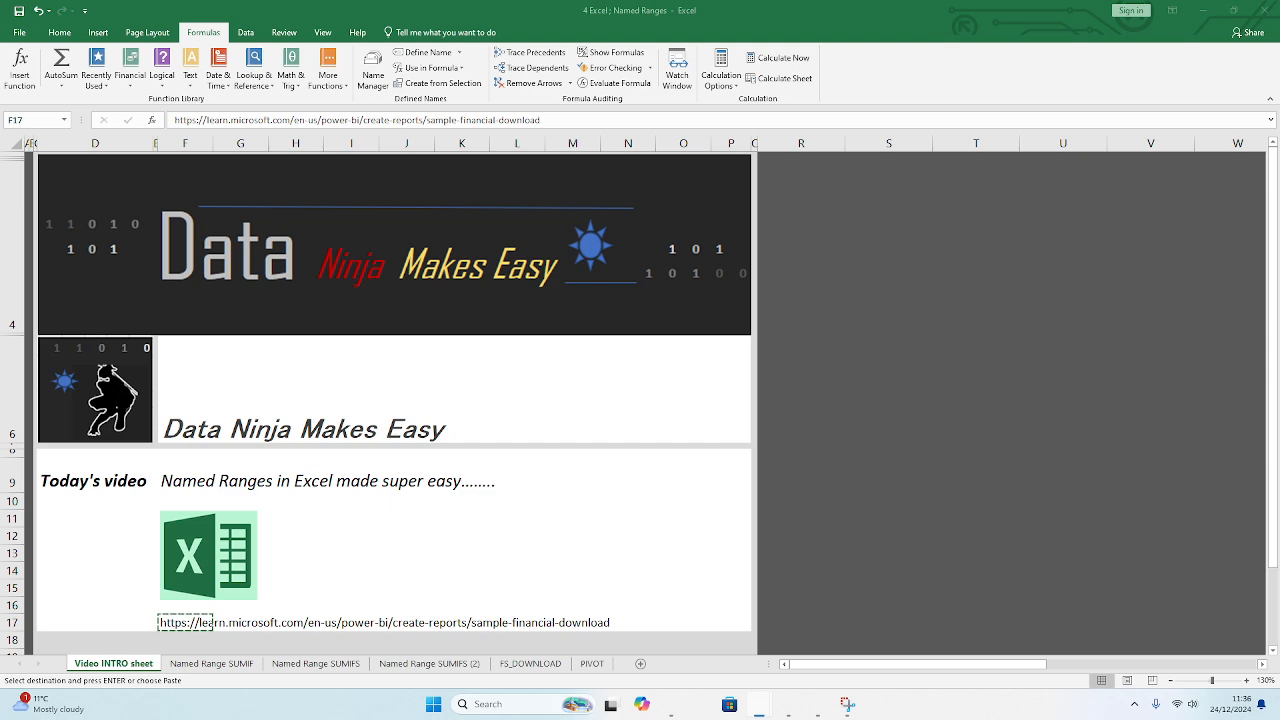
Step: Switch to Chrome, open the copied URL to view the Financial Sample download page, and return to Excel
drag(800, 715, 610, 113)
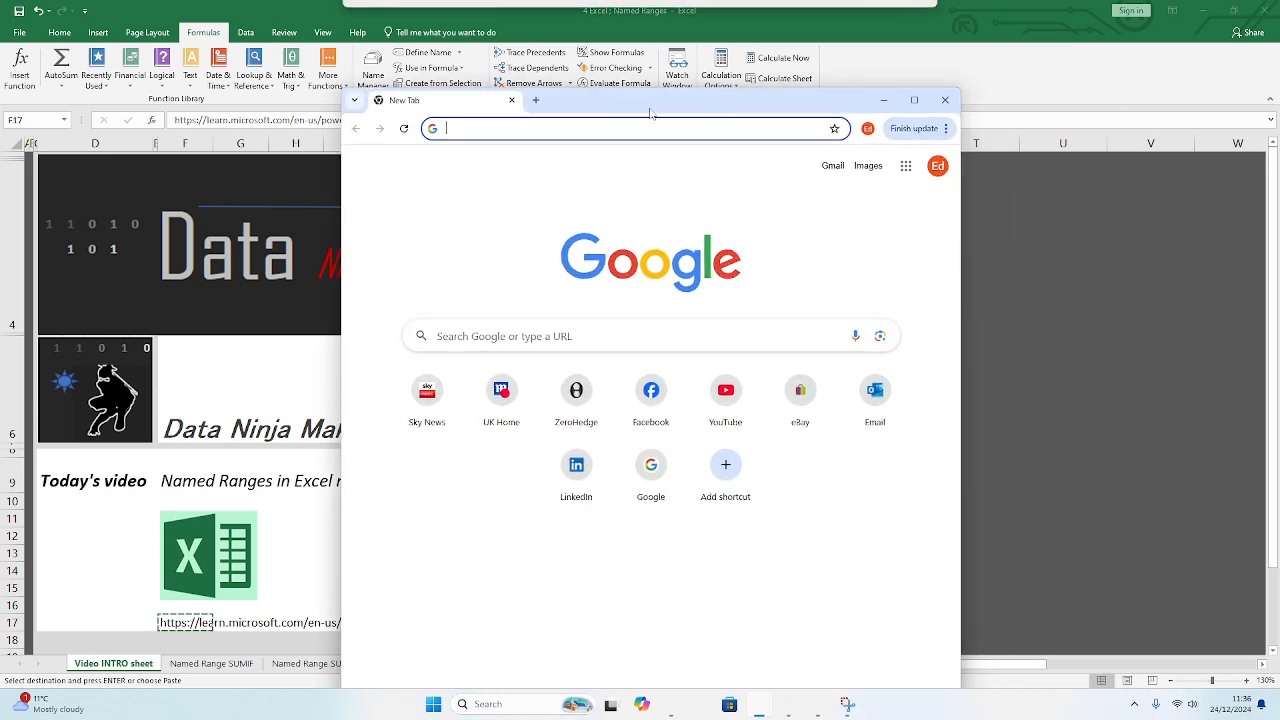
click(917, 101)
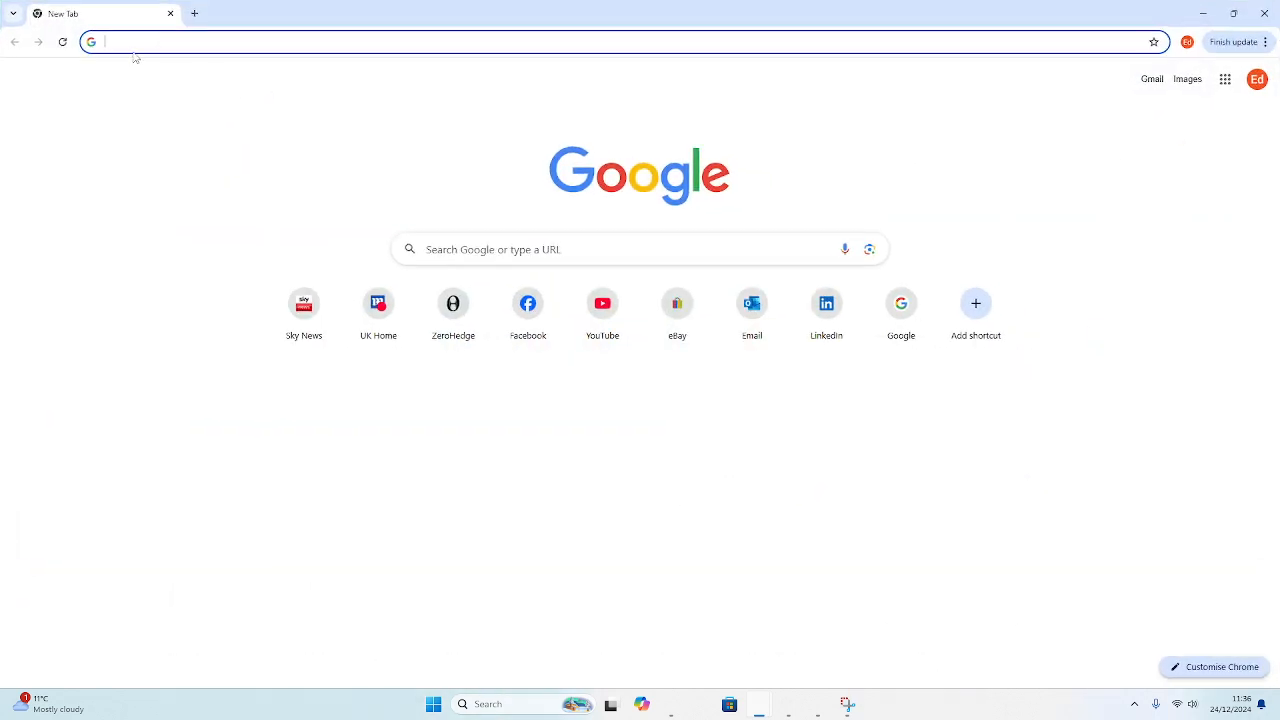
key(ctrl+v)
key(Return)
scroll(450, 400, down, 2)
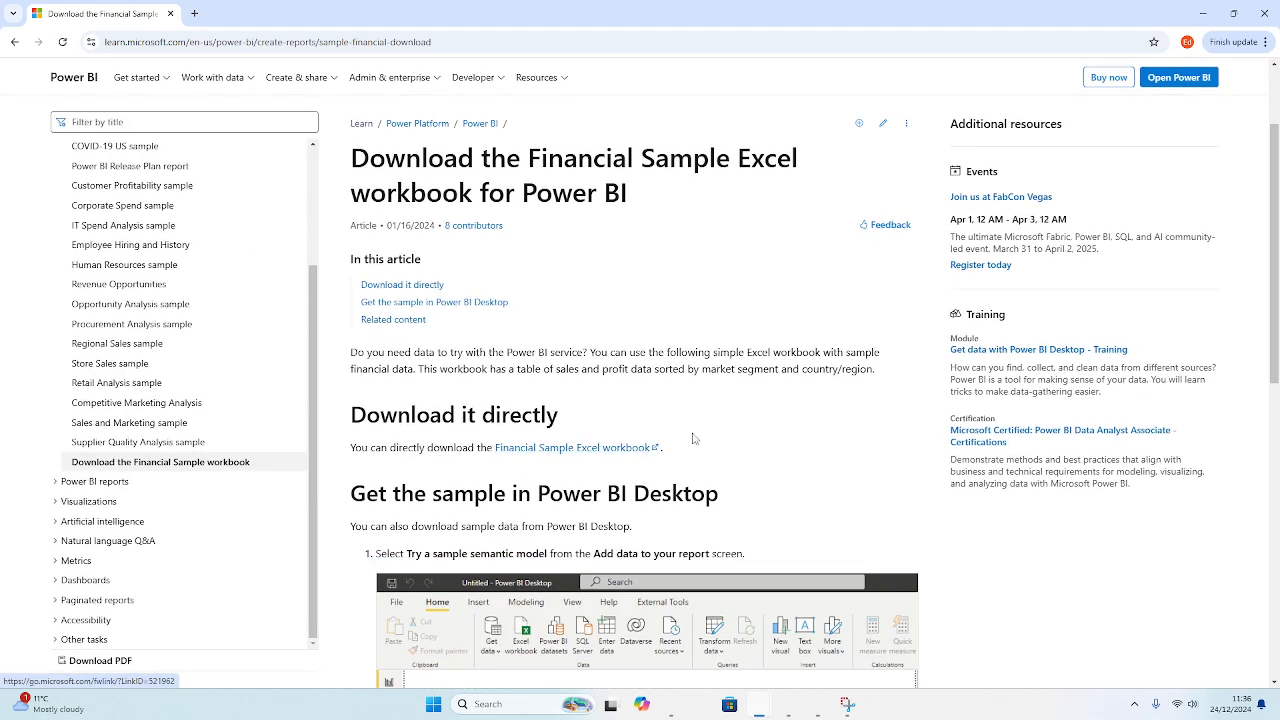
click(1203, 14)
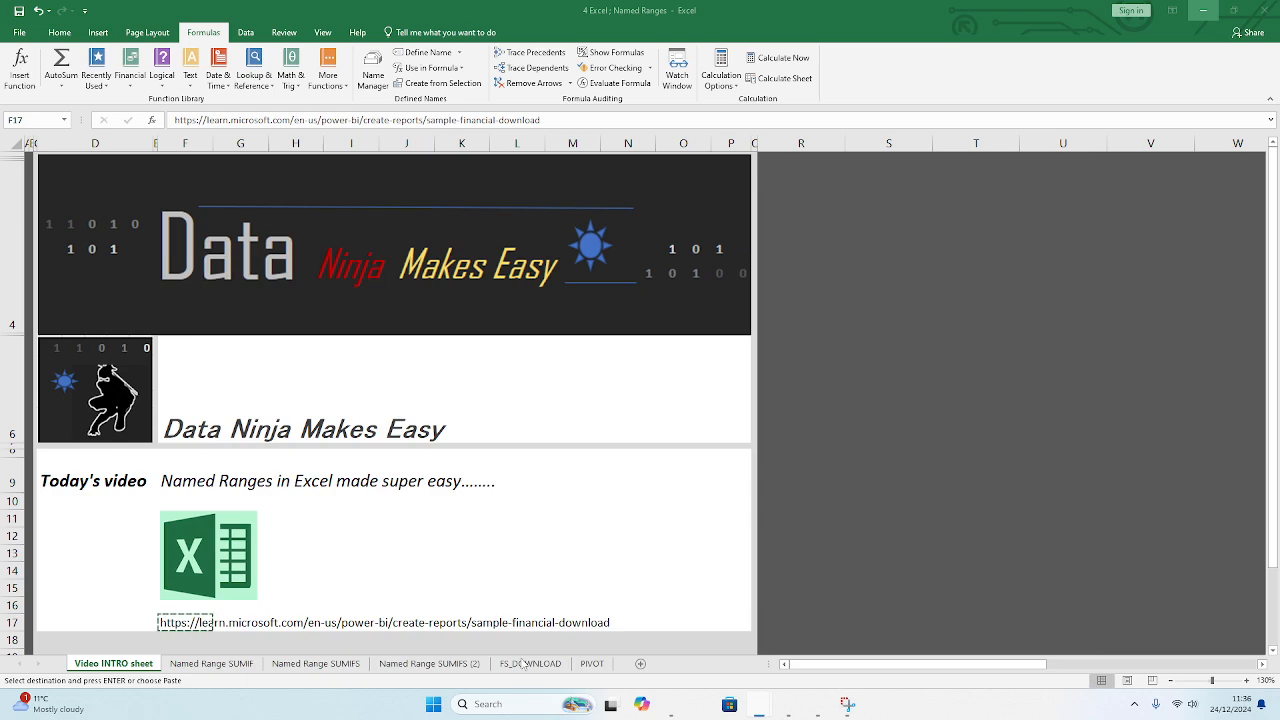
Step: Review the full data table on the FS_DOWNLOAD sheet and the empty country table on the Named Range SUMIF sheet
click(530, 664)
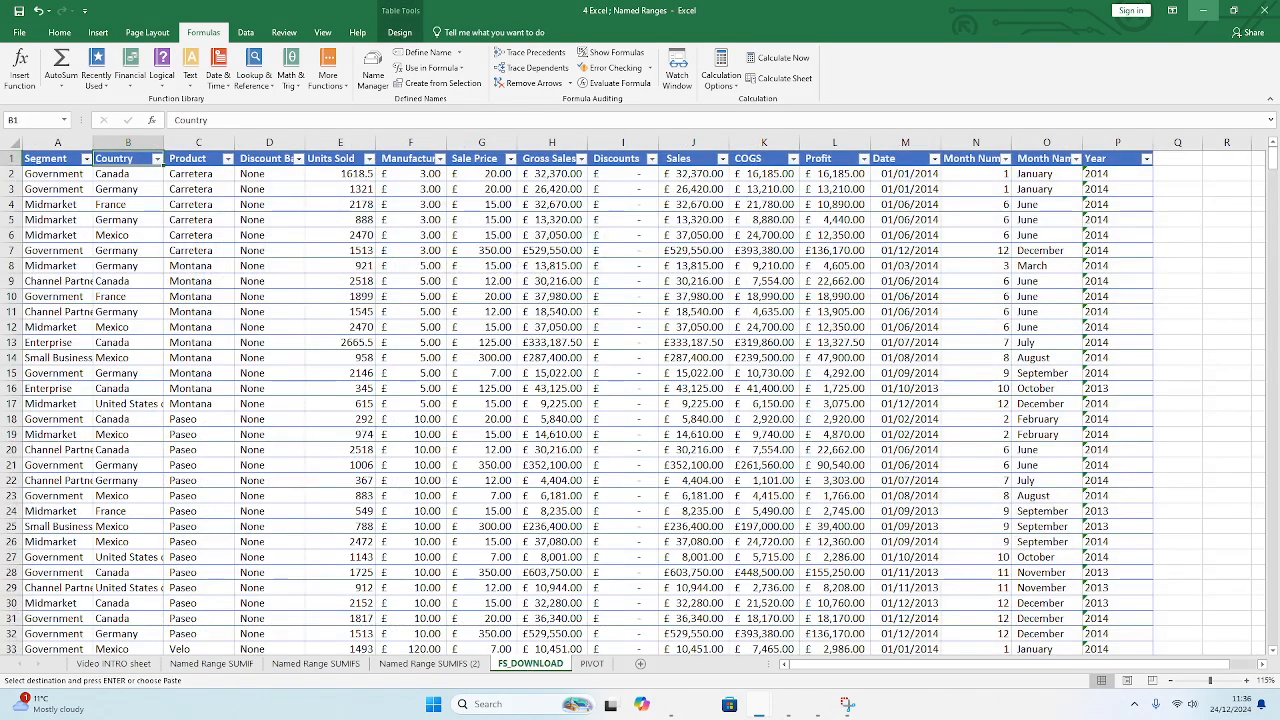
key(ctrl+a)
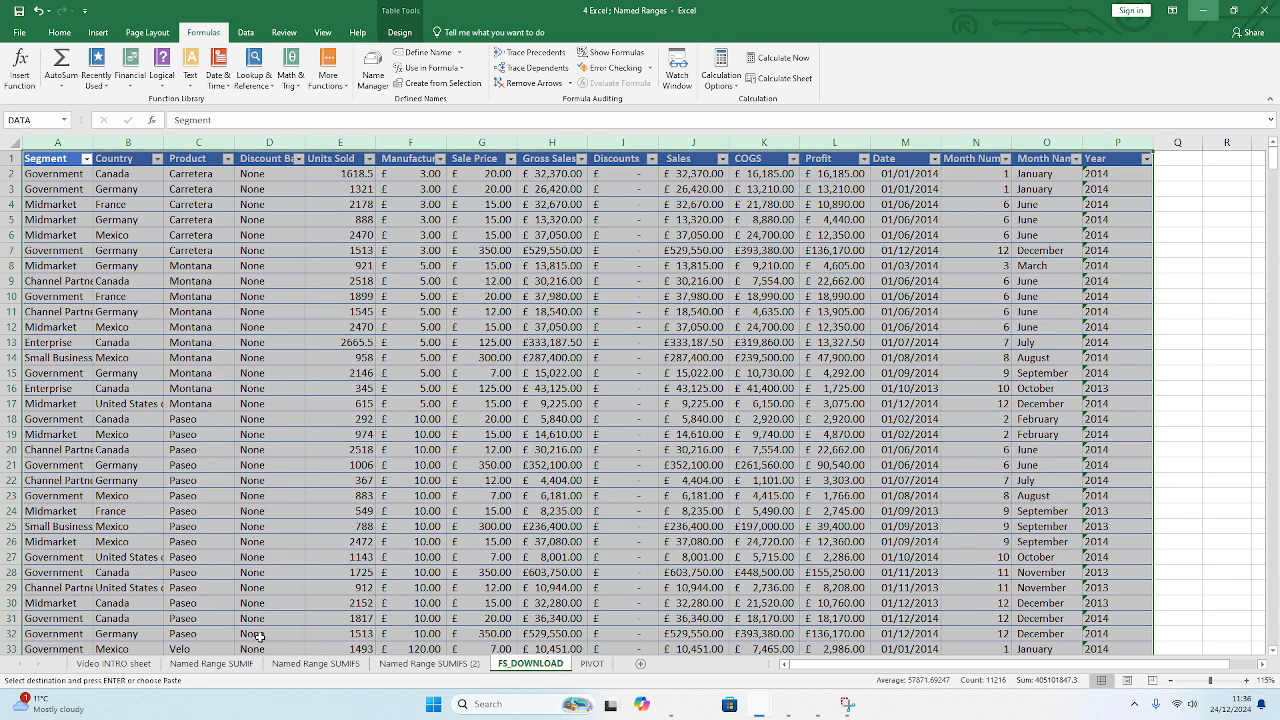
click(183, 665)
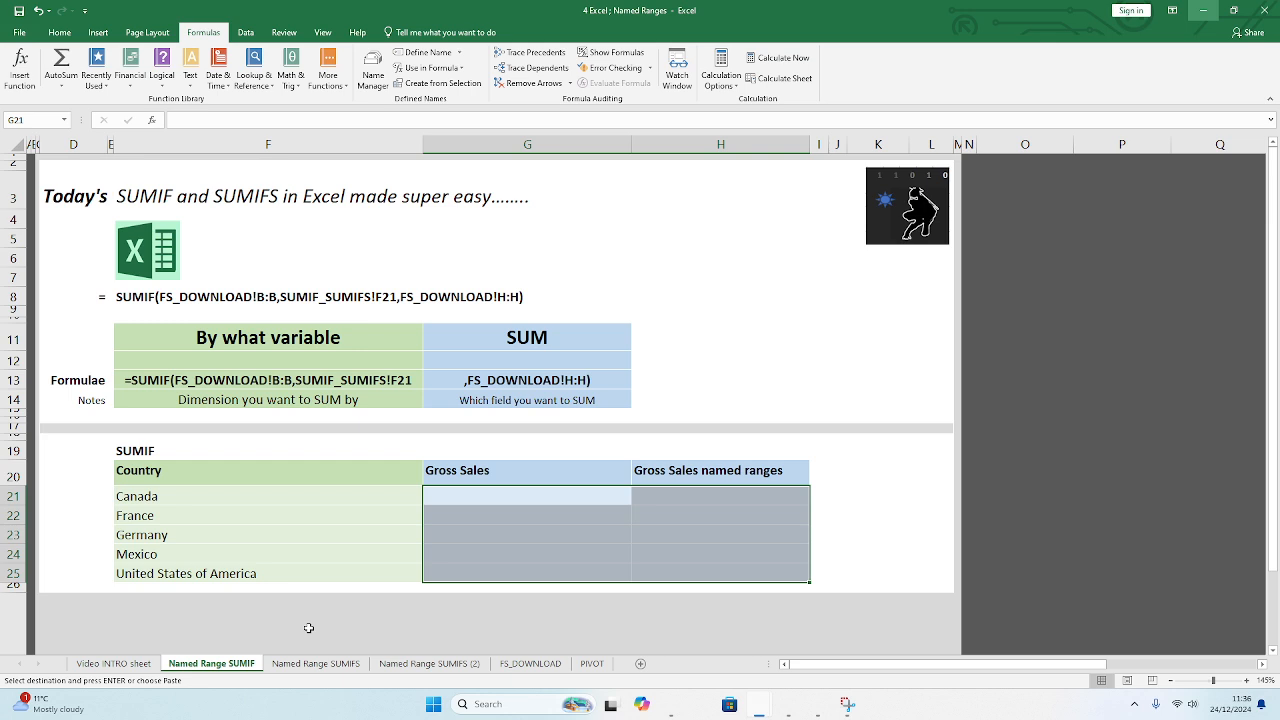
click(465, 498)
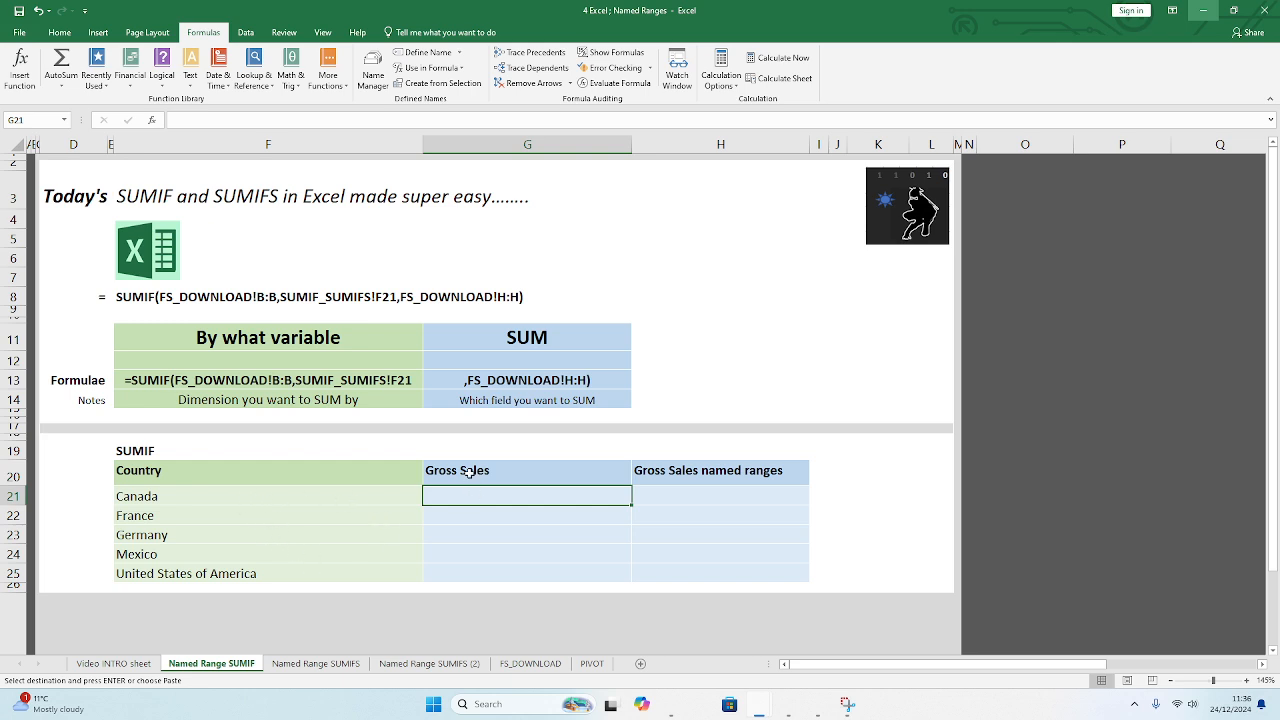
Step: Delete the defined names Country and DATA from the workbook, starting from the FS_DOWNLOAD sheet
click(530, 663)
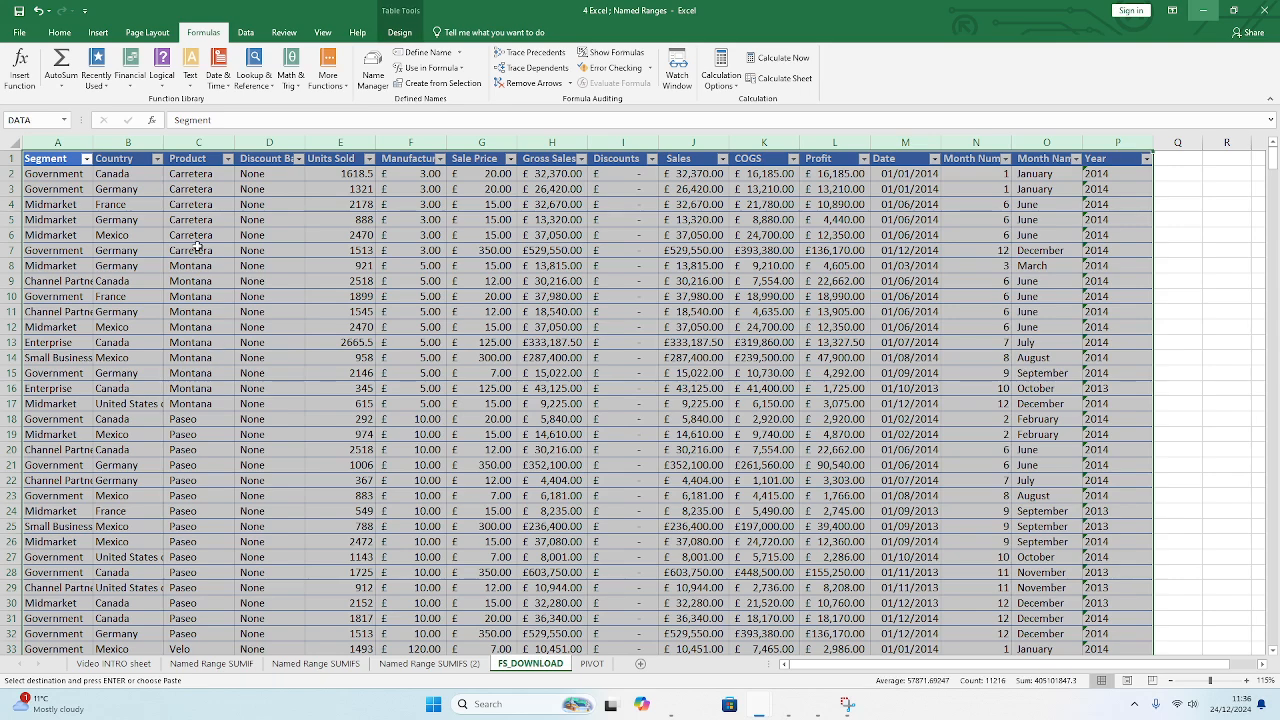
click(127, 143)
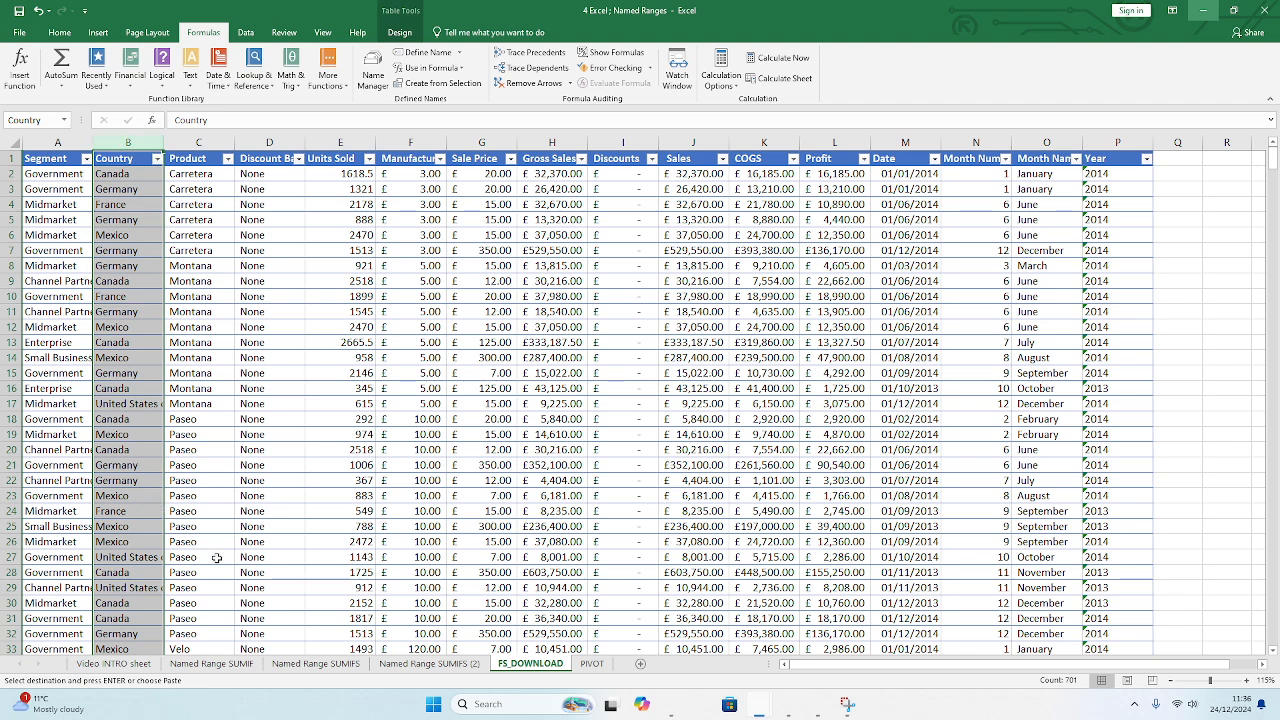
click(373, 75)
click(460, 244)
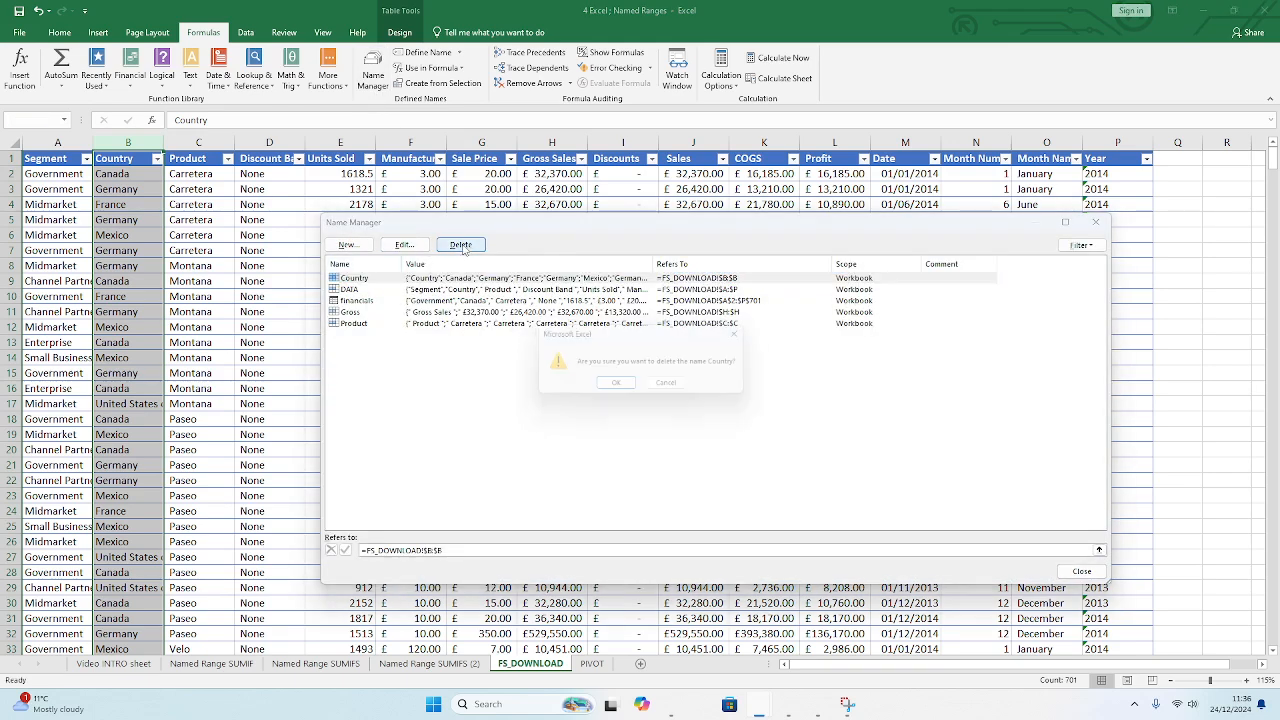
key(Return)
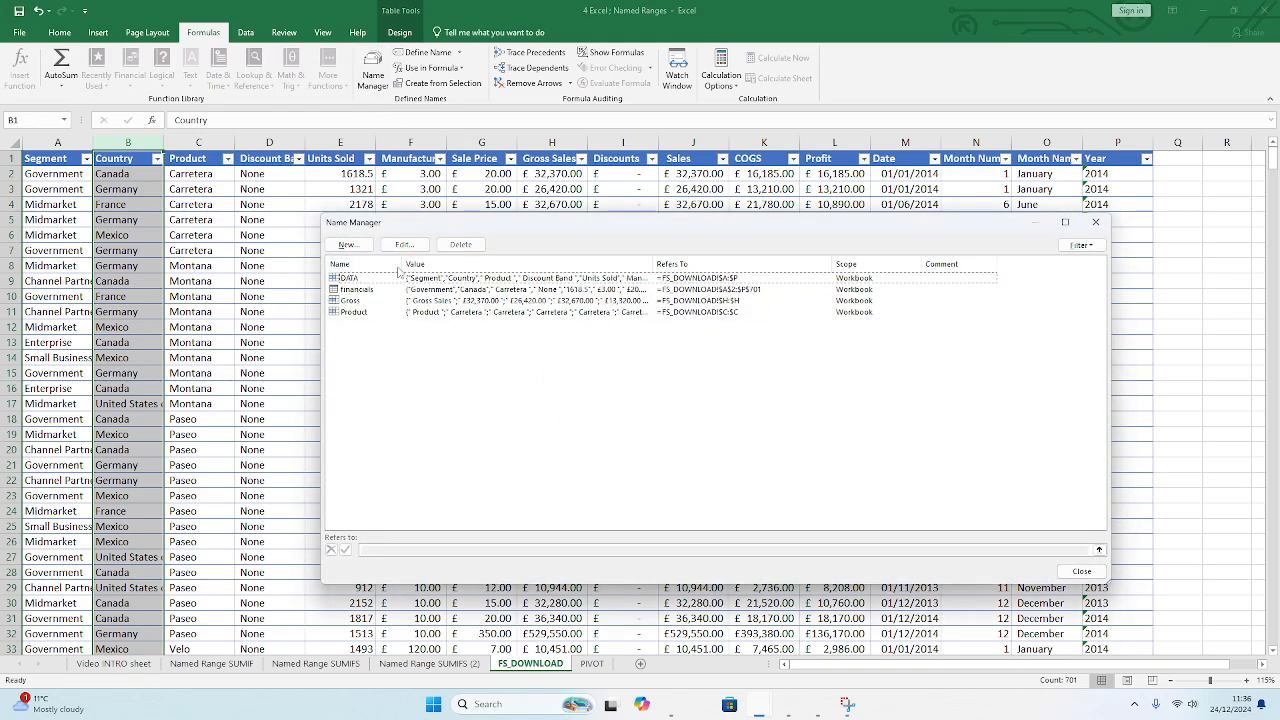
click(350, 277)
click(460, 244)
click(615, 387)
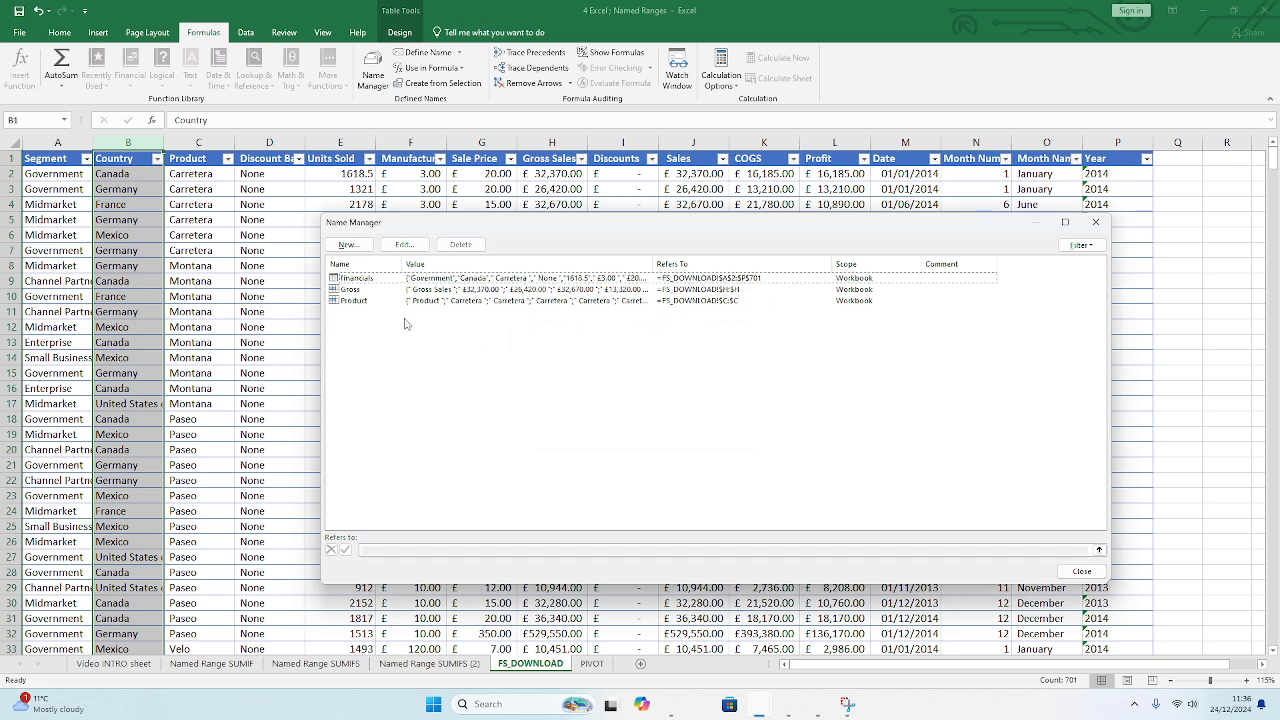
Step: Delete the defined names Gross and Product, keep the financials table name, and close the Name Manager
click(379, 302)
click(366, 290)
click(460, 244)
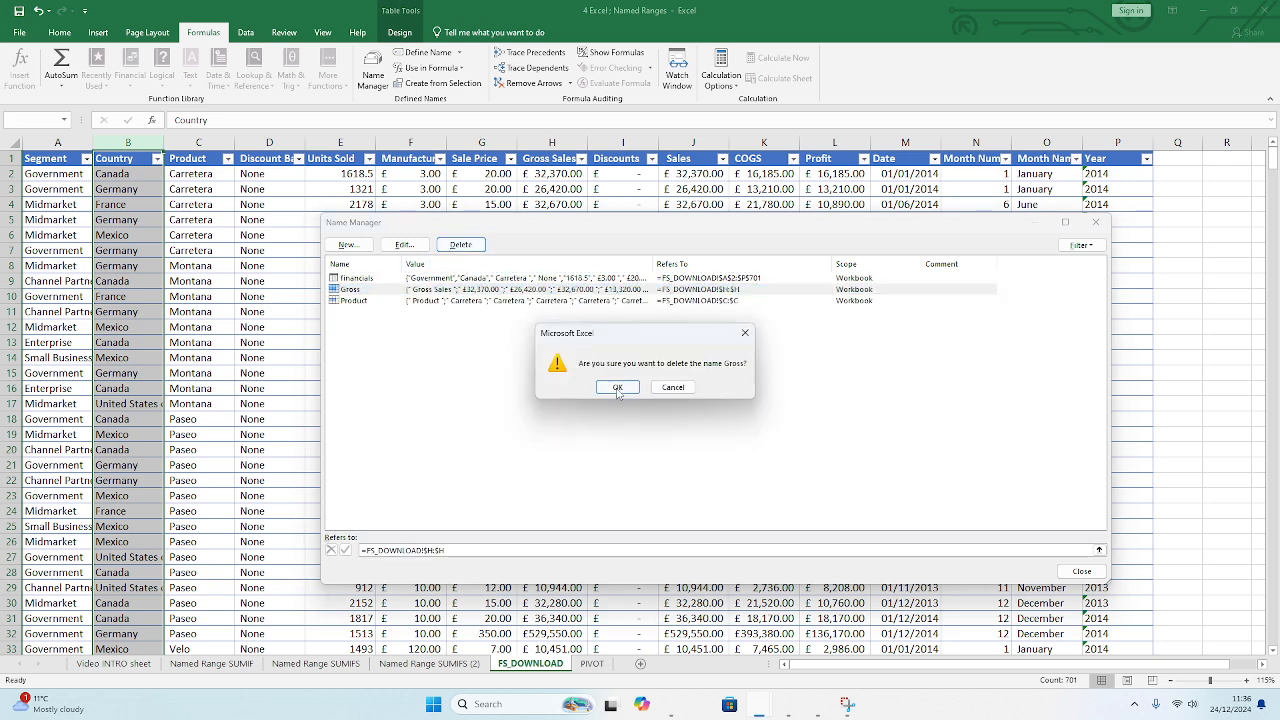
click(617, 391)
click(372, 290)
click(460, 244)
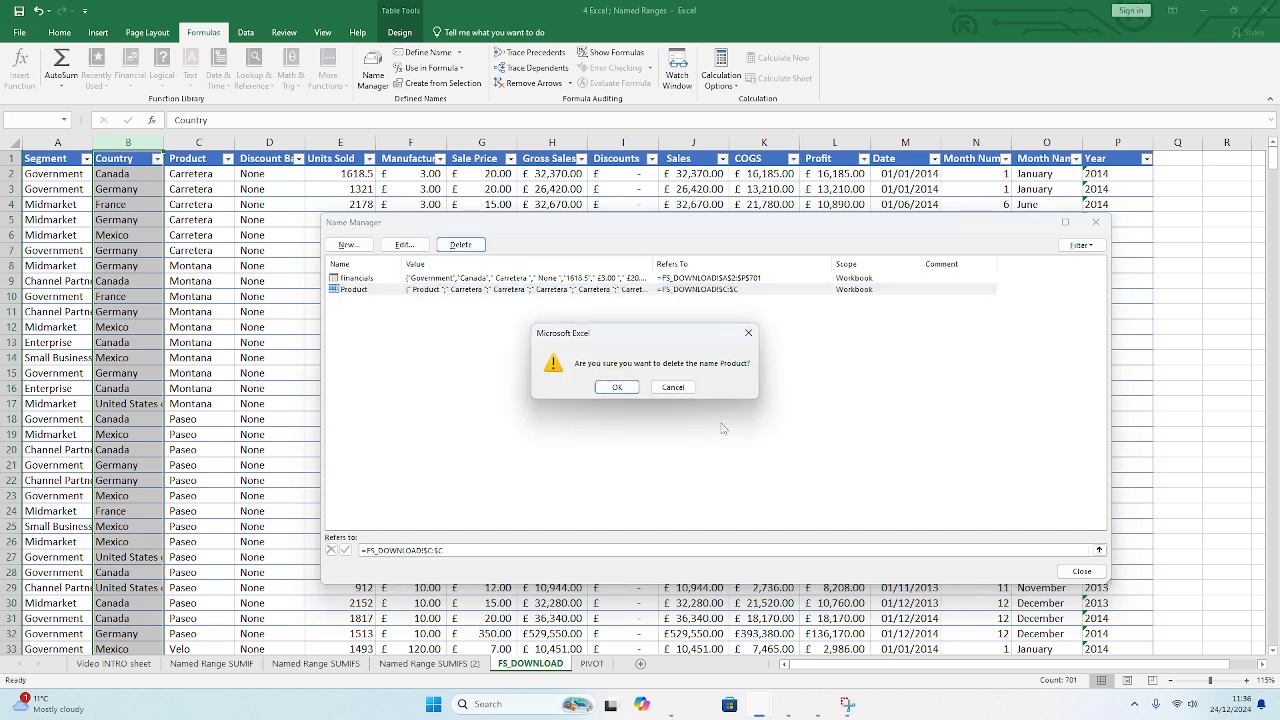
click(617, 390)
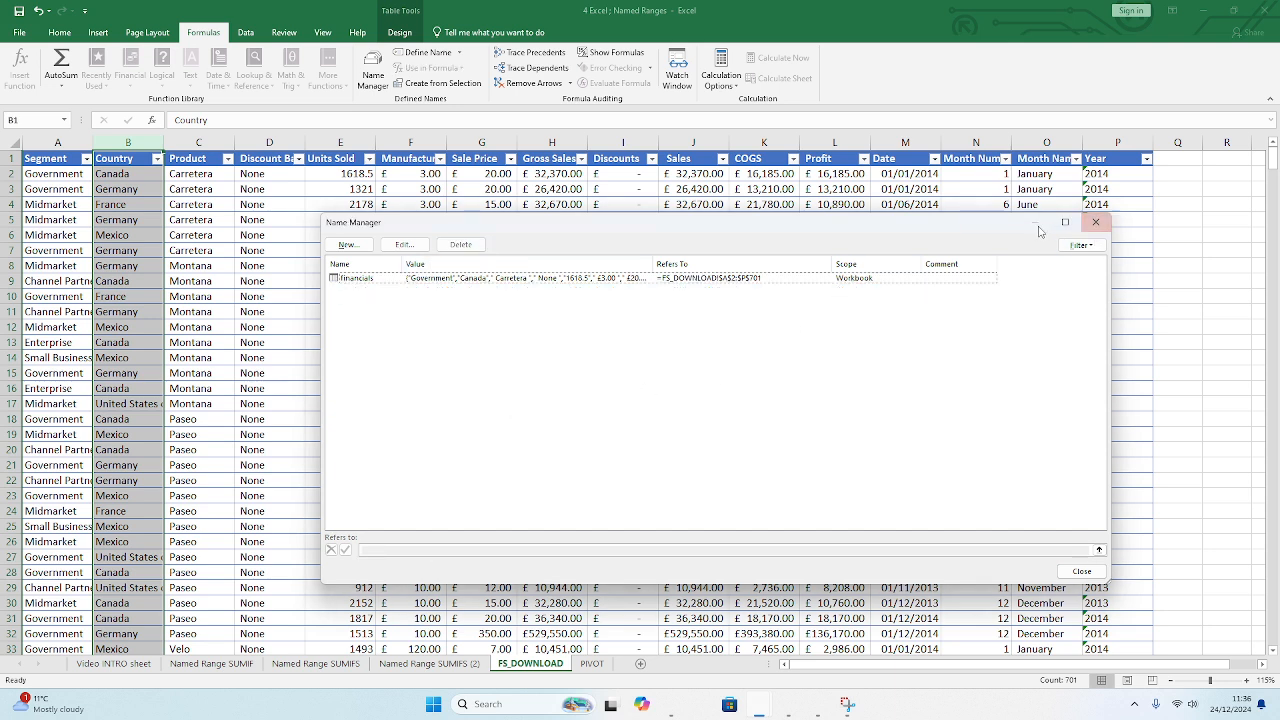
click(1097, 222)
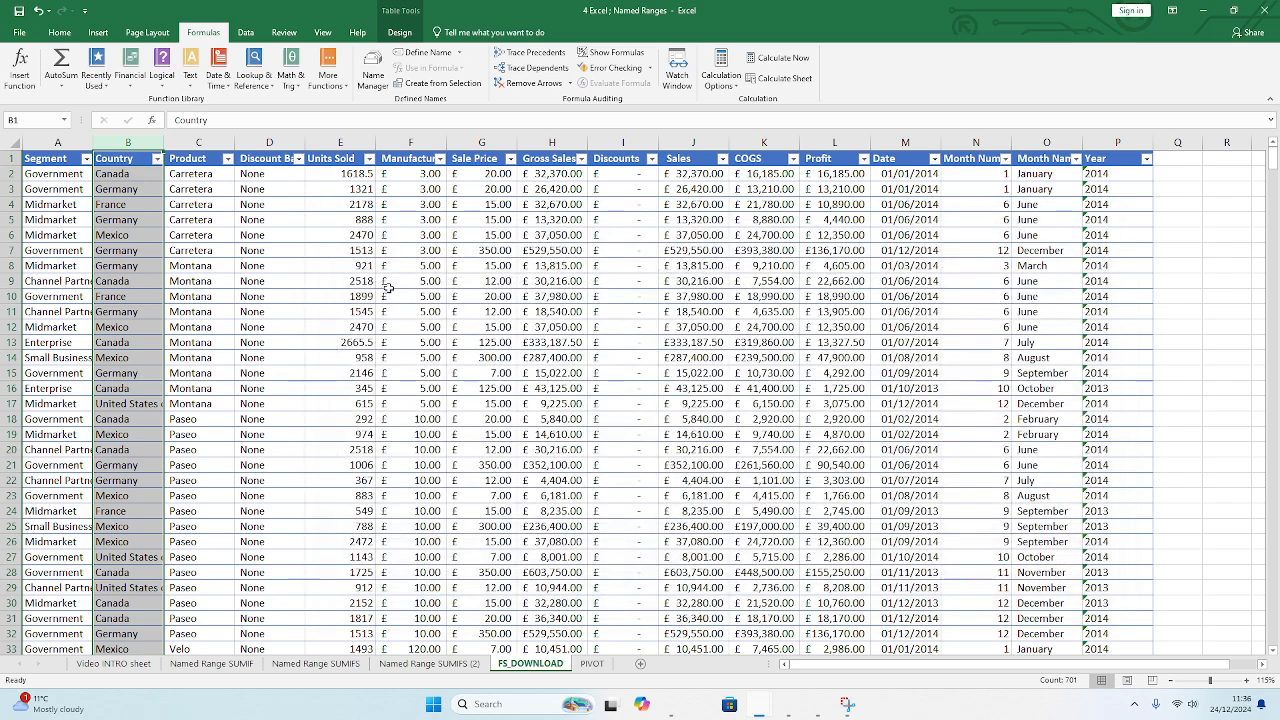
Step: Name columns A to P of the FS_DOWNLOAD sheet DATA
click(389, 285)
click(1116, 143)
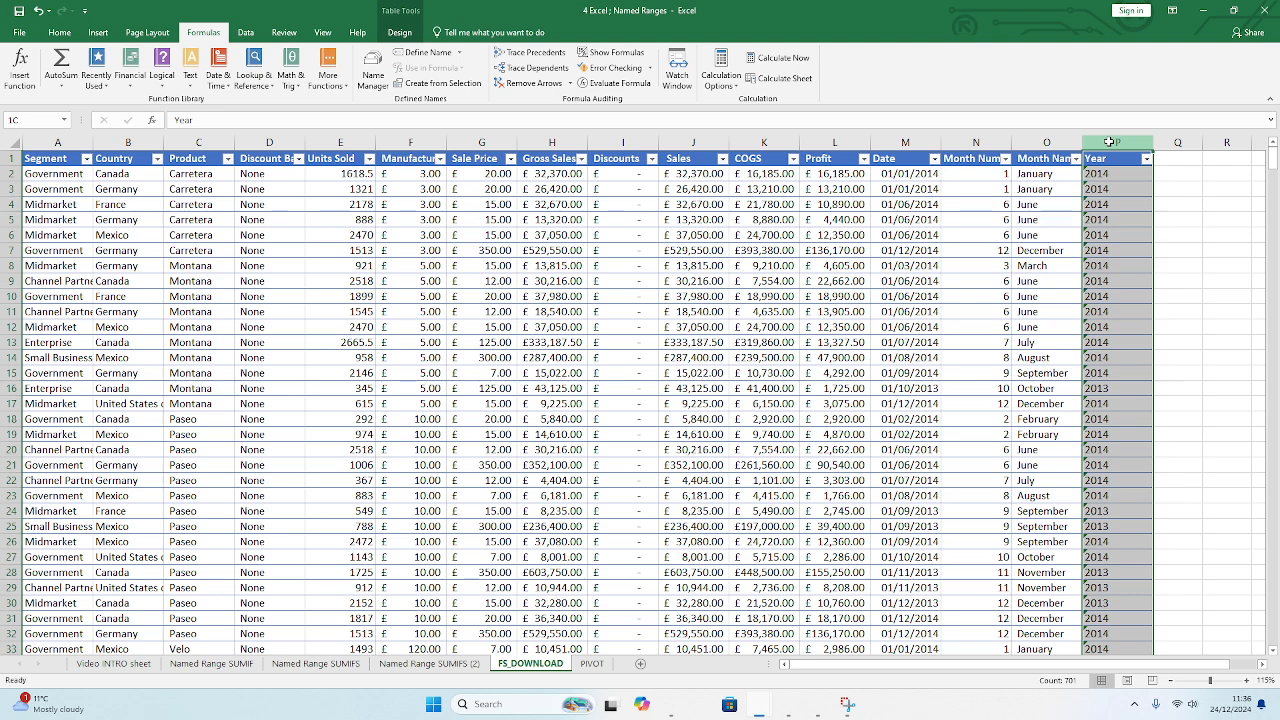
drag(1112, 140, 50, 160)
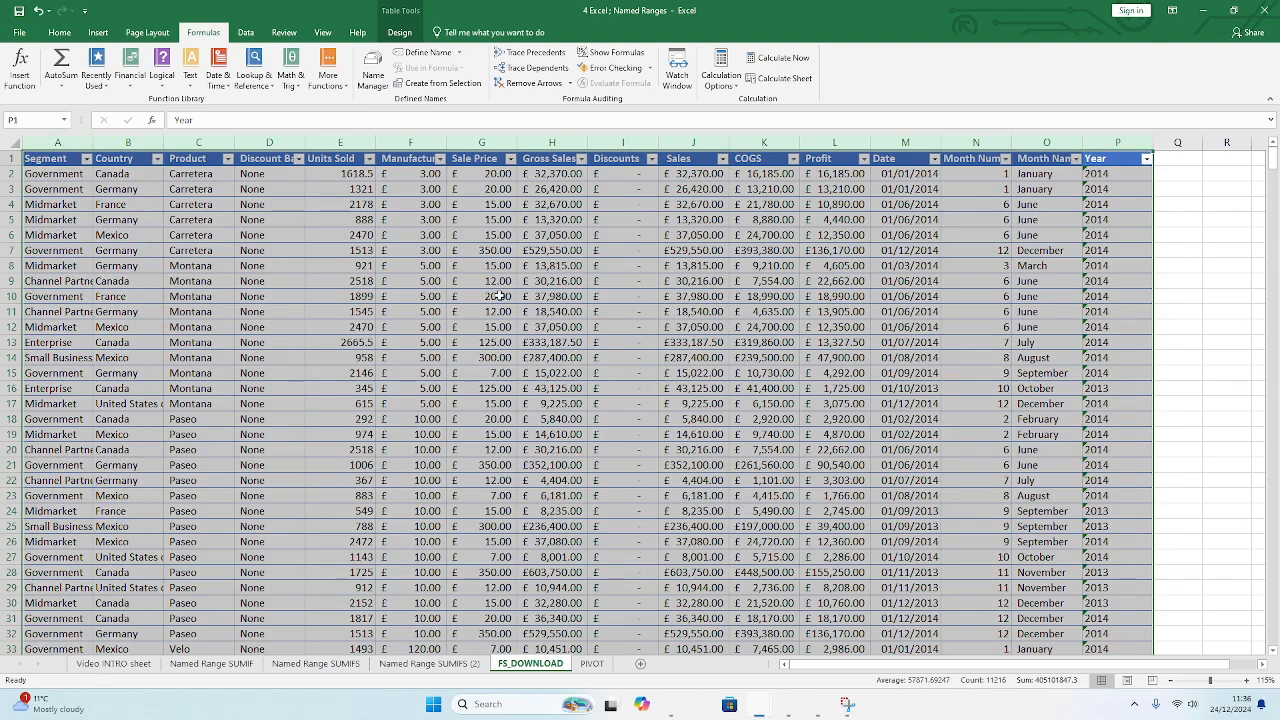
click(35, 119)
text(DT)
key(Return)
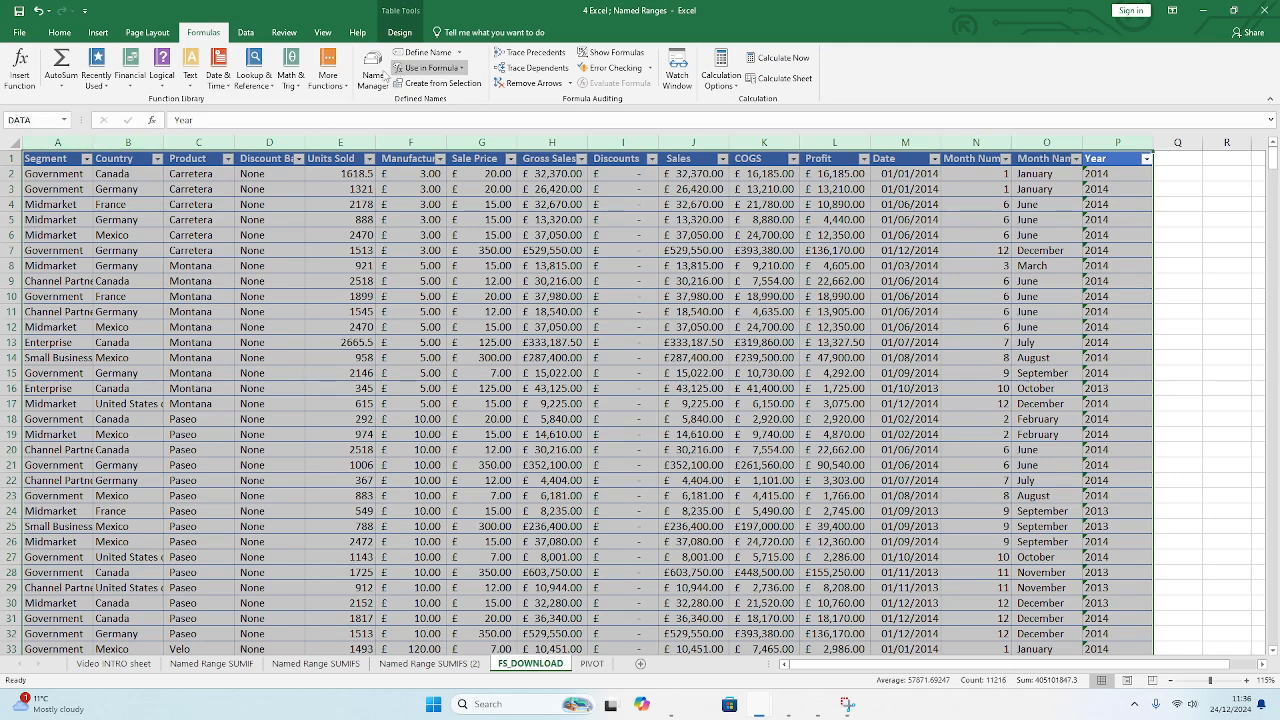
Step: Check the DATA entry and the reference it covers in the Name Manager
click(371, 76)
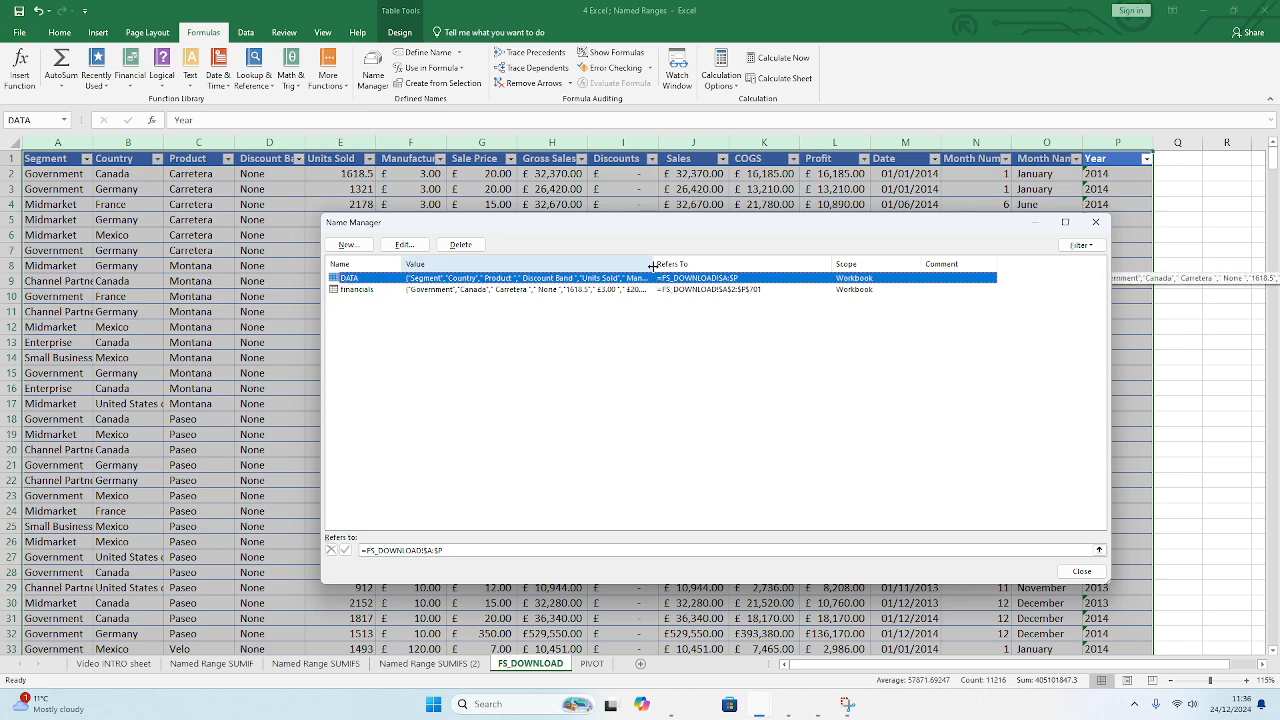
drag(654, 263, 598, 263)
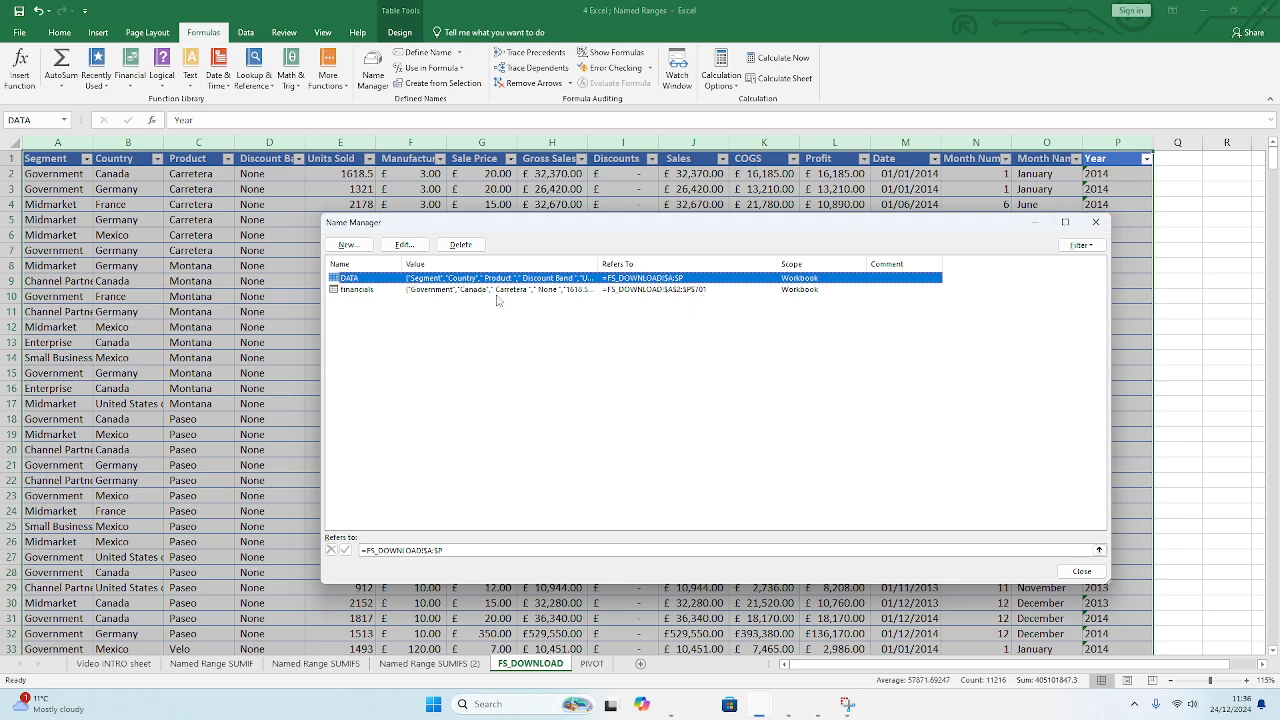
click(1096, 224)
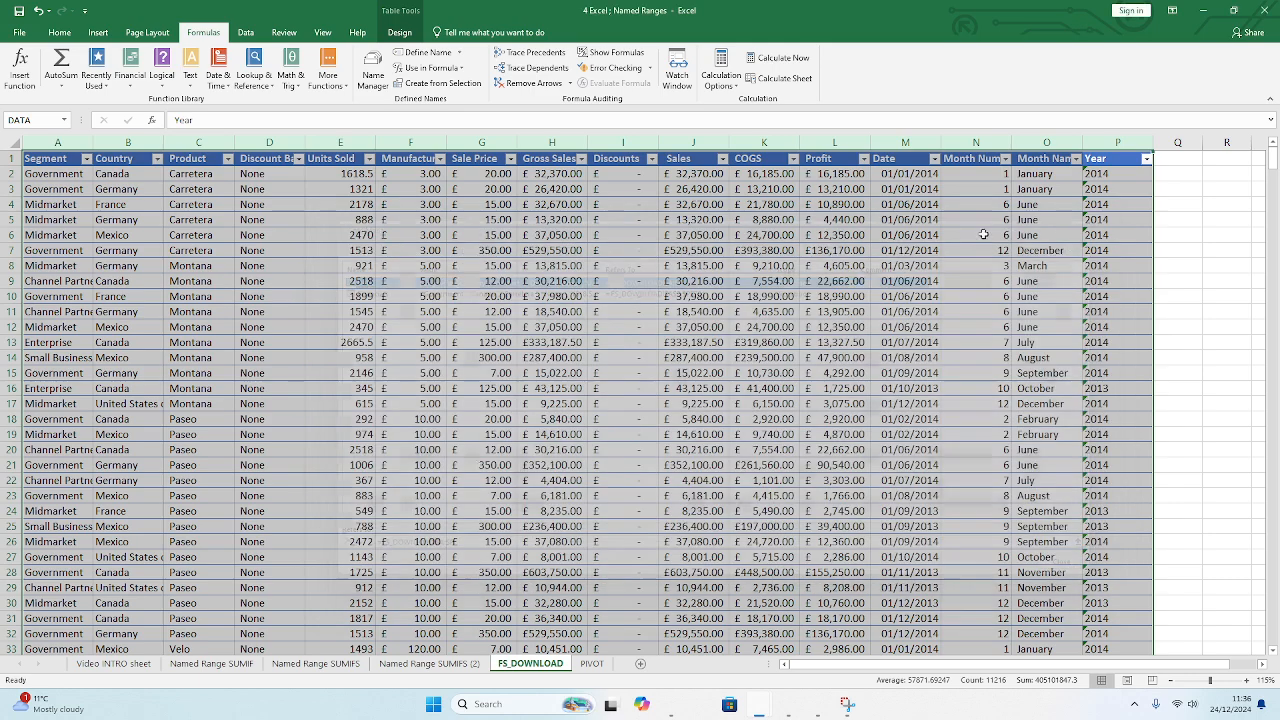
Step: Start a SUMIF formula in G21 of the Named Range SUMIF sheet with column B of FS_DOWNLOAD as the range
click(383, 476)
click(213, 664)
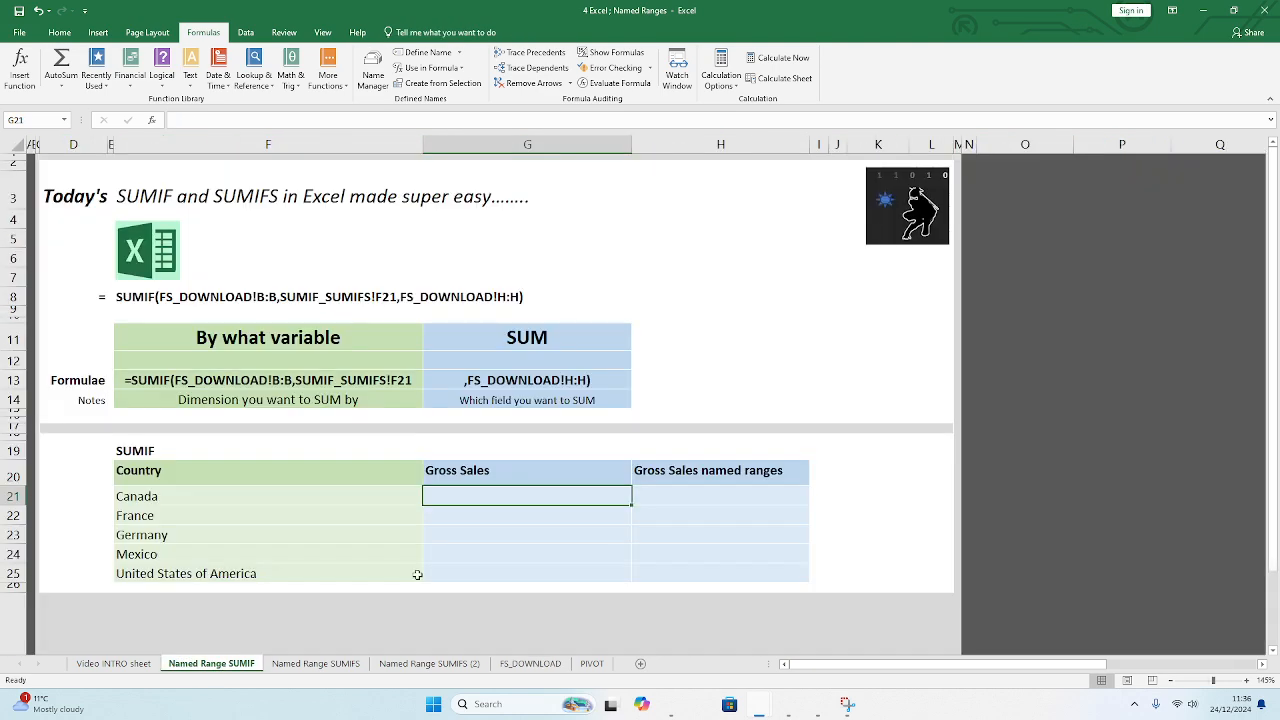
click(335, 534)
click(476, 497)
text(=su)
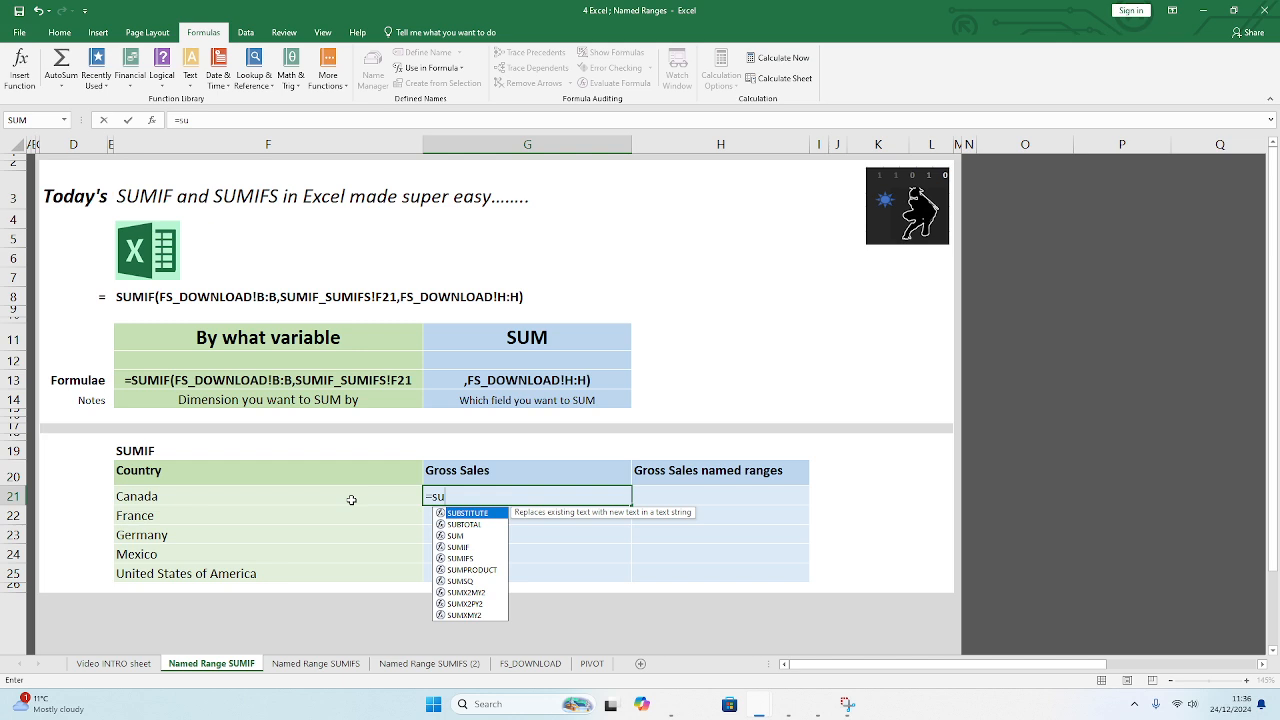
text(mif()
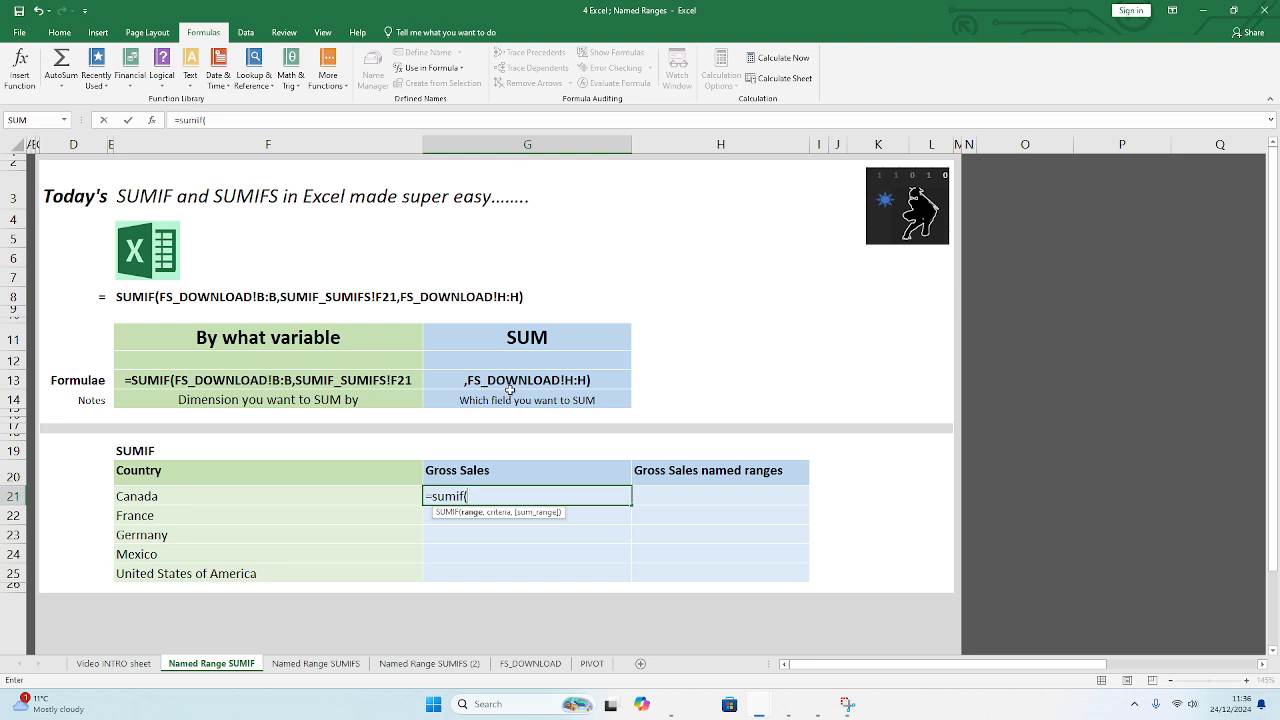
click(521, 665)
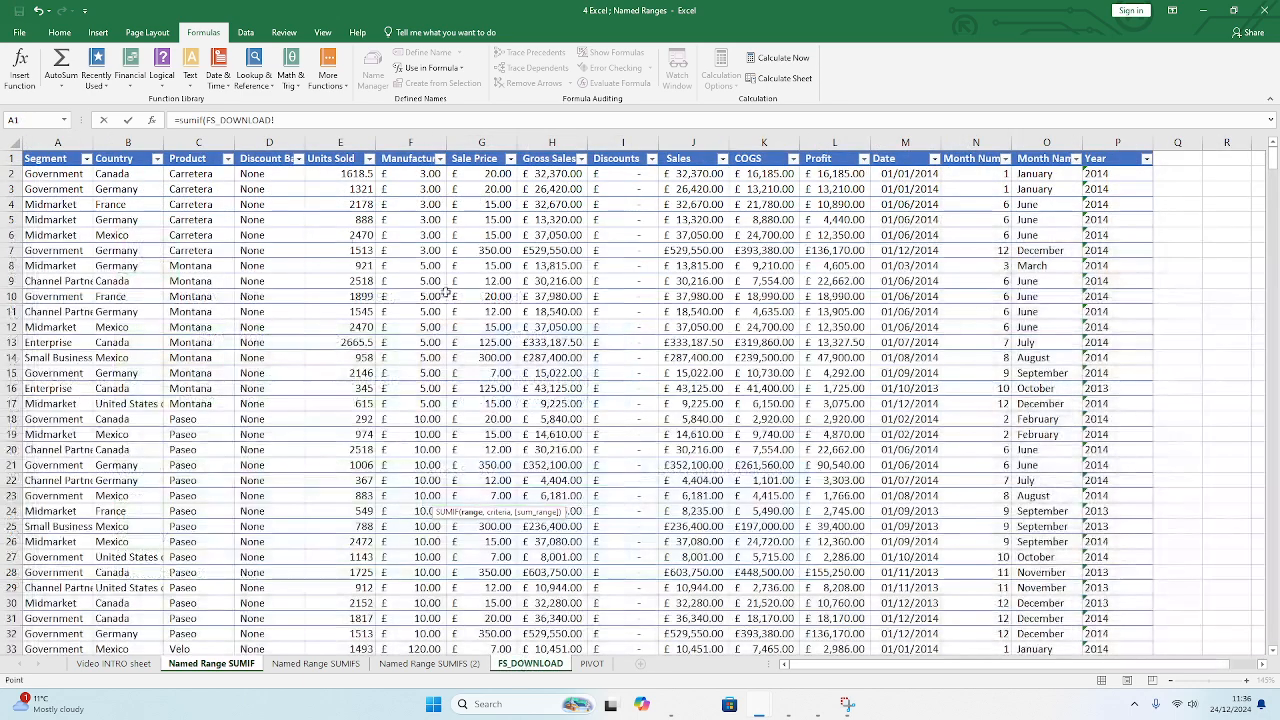
click(127, 142)
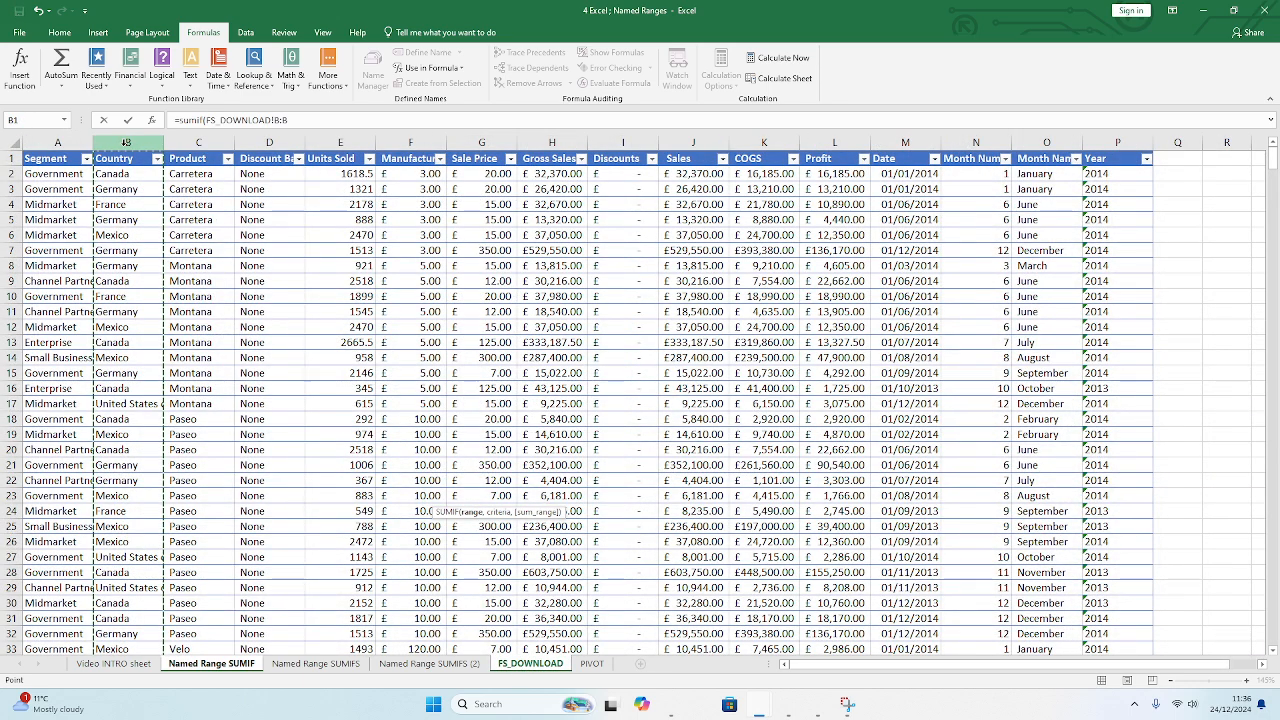
text(,)
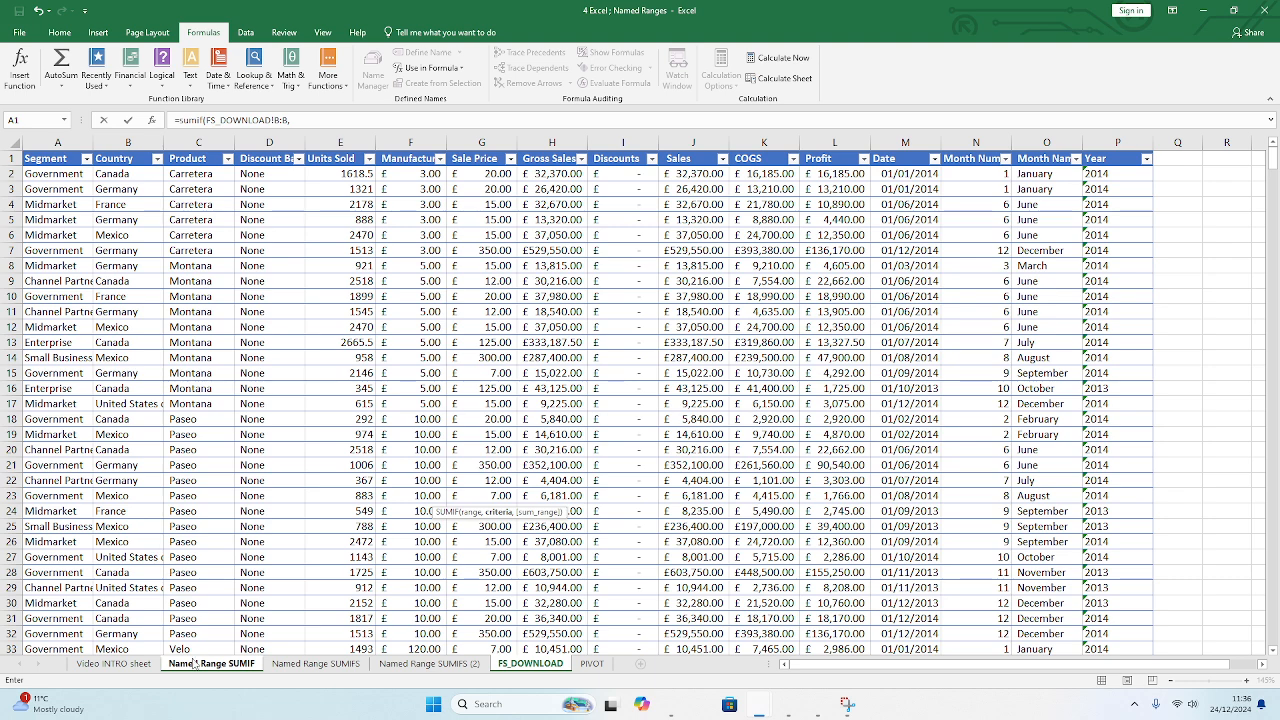
Step: Complete the SUMIF formula in G21 with F21 as the criteria and column H of FS_DOWNLOAD as the sum range
click(200, 664)
click(209, 493)
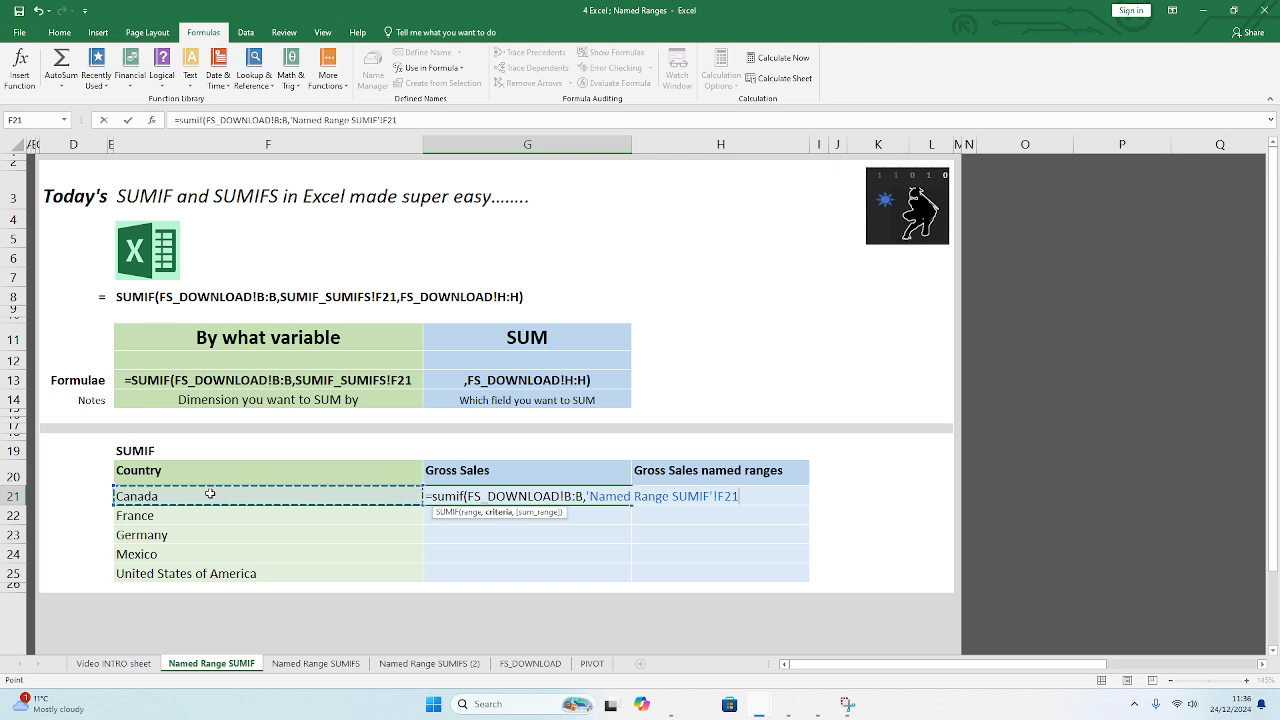
text(,)
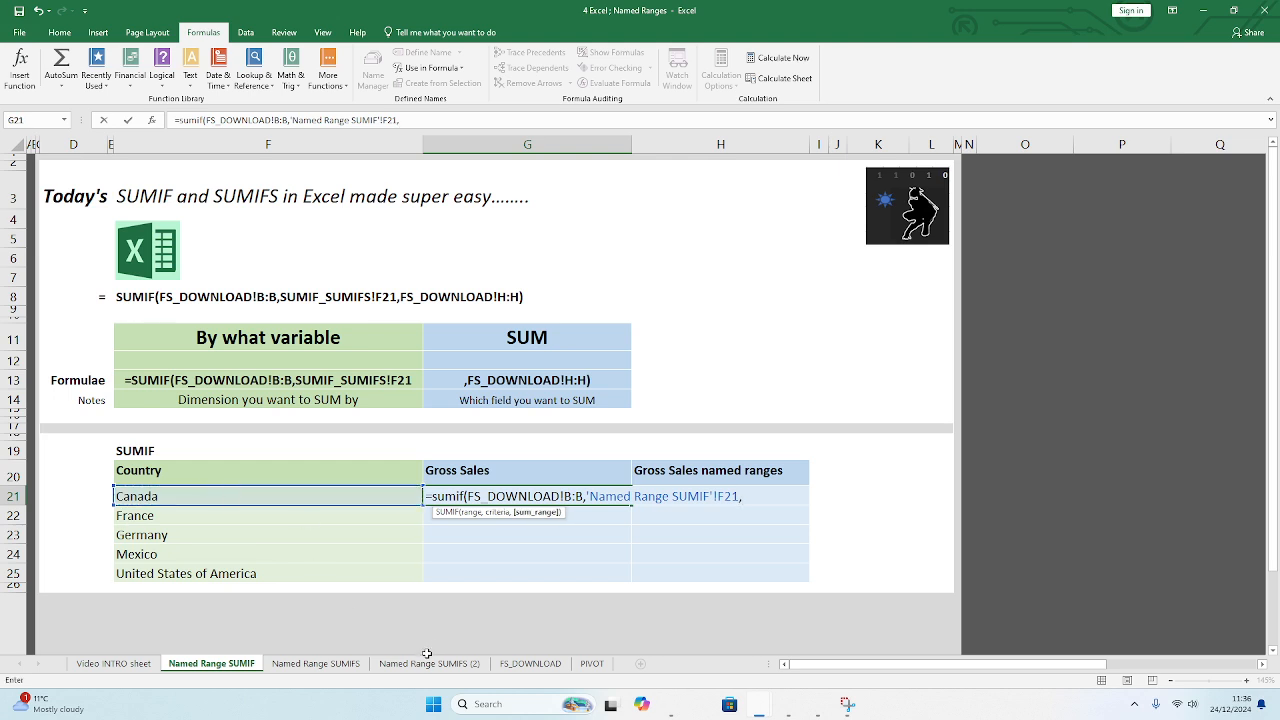
click(553, 666)
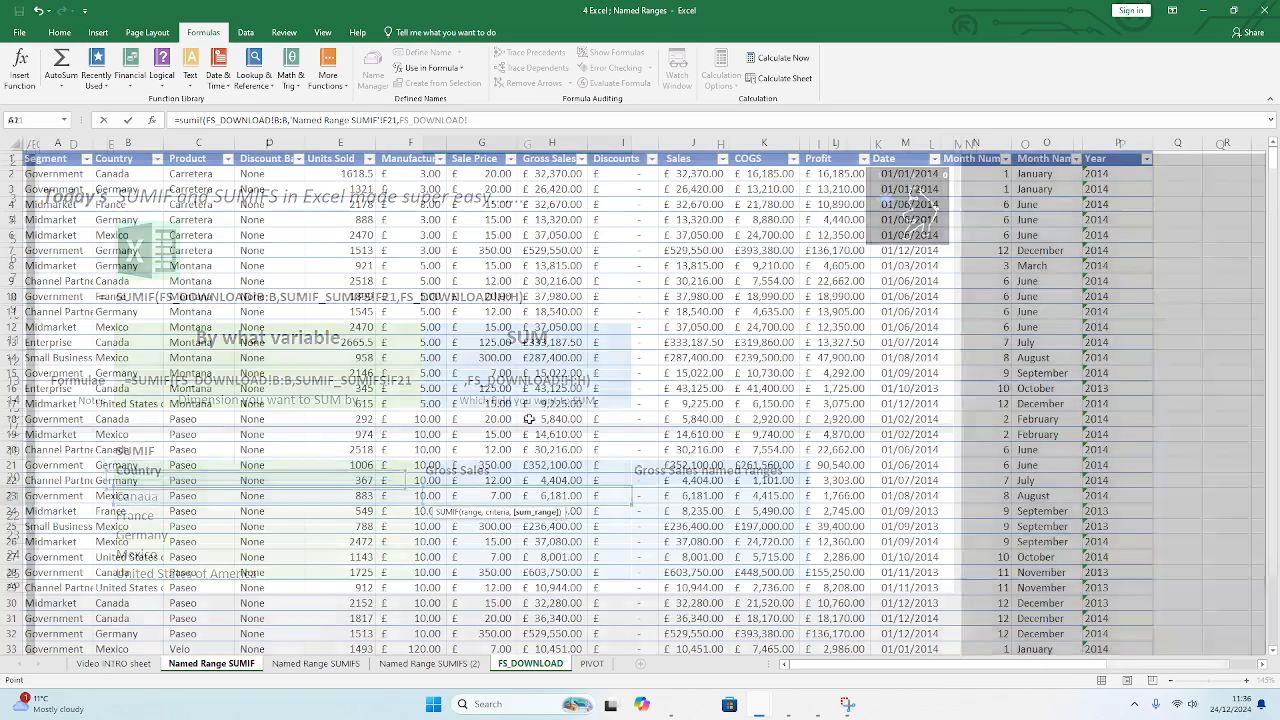
click(553, 140)
key(Return)
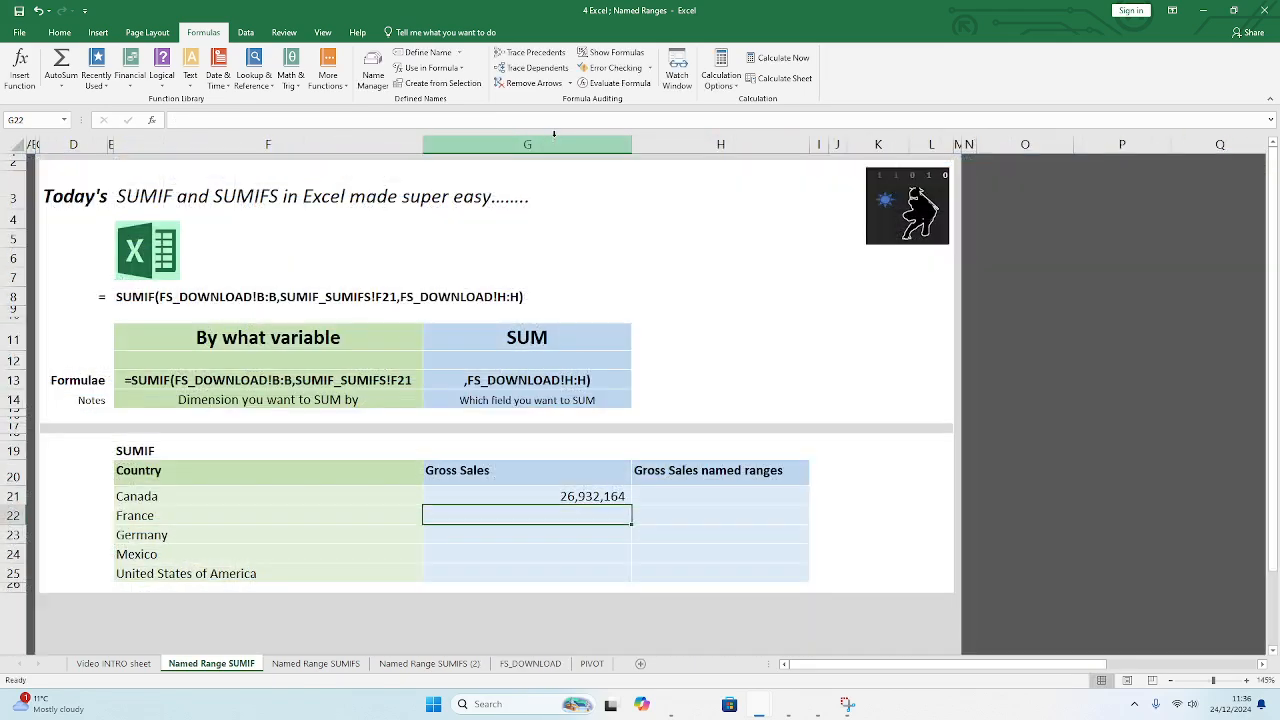
Step: Fill the Gross Sales formula from G21 down to G25 for the remaining countries
click(575, 496)
drag(631, 512, 641, 575)
click(529, 499)
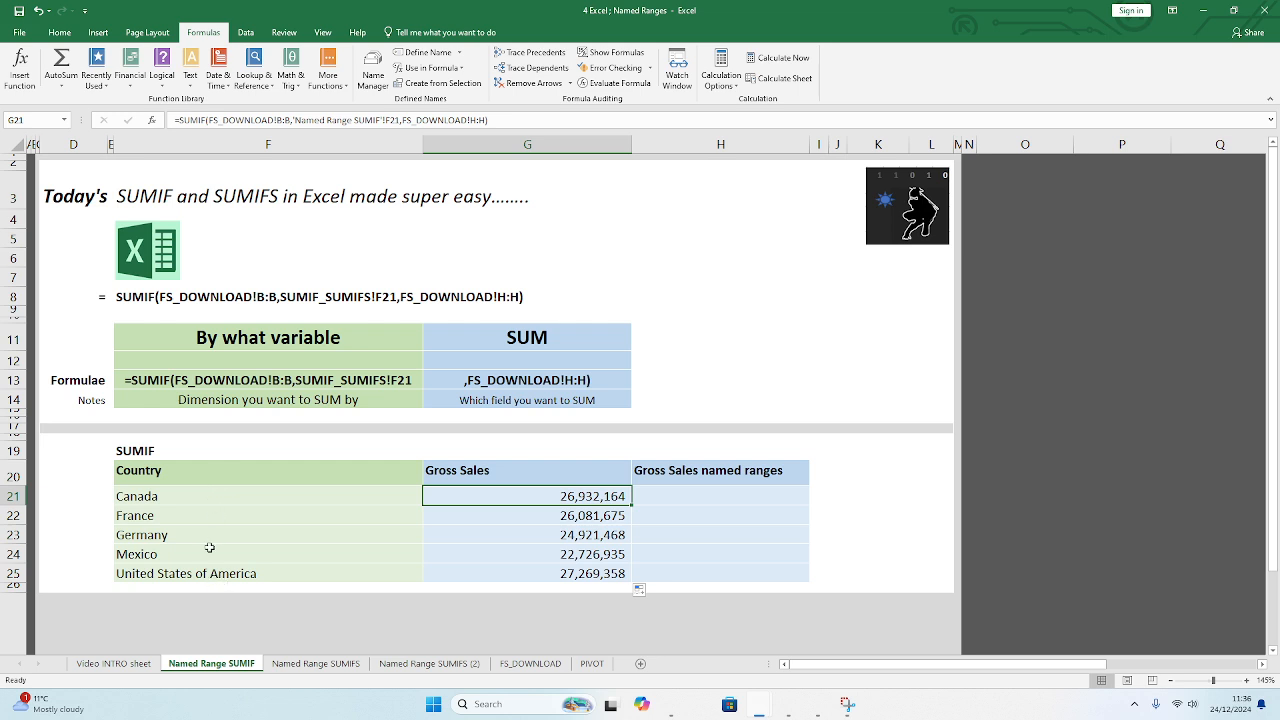
Step: Name column B of the FS_DOWNLOAD sheet Country
click(531, 664)
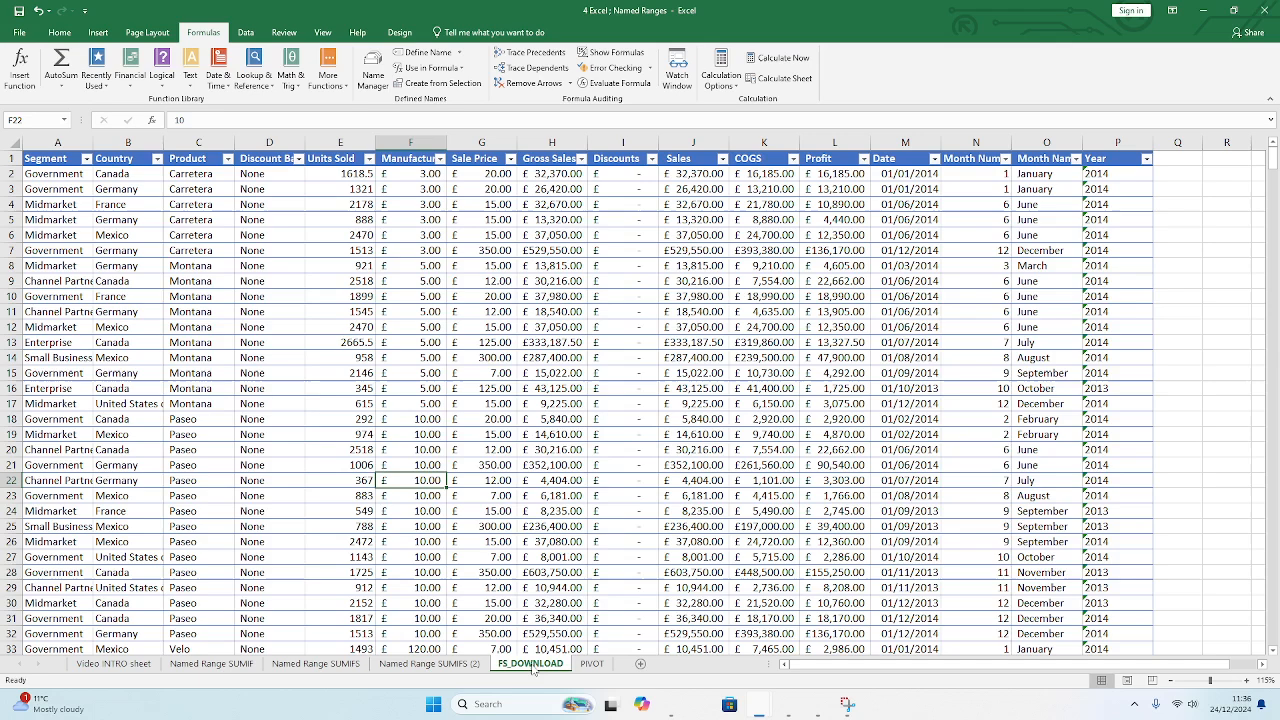
click(198, 235)
click(110, 143)
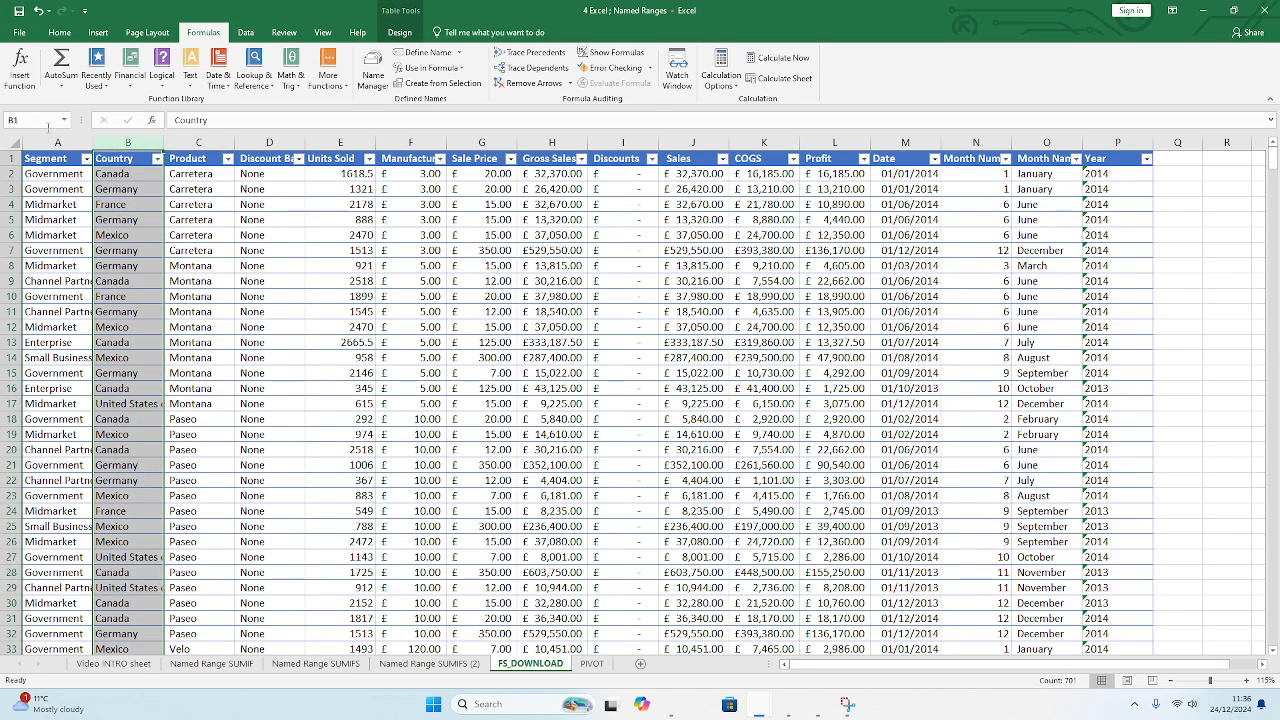
click(45, 122)
text(Country)
key(Return)
Step: Name column H of the FS_DOWNLOAD sheet Gross and check the defined names in the Name Manager
click(551, 143)
click(51, 119)
text(G)
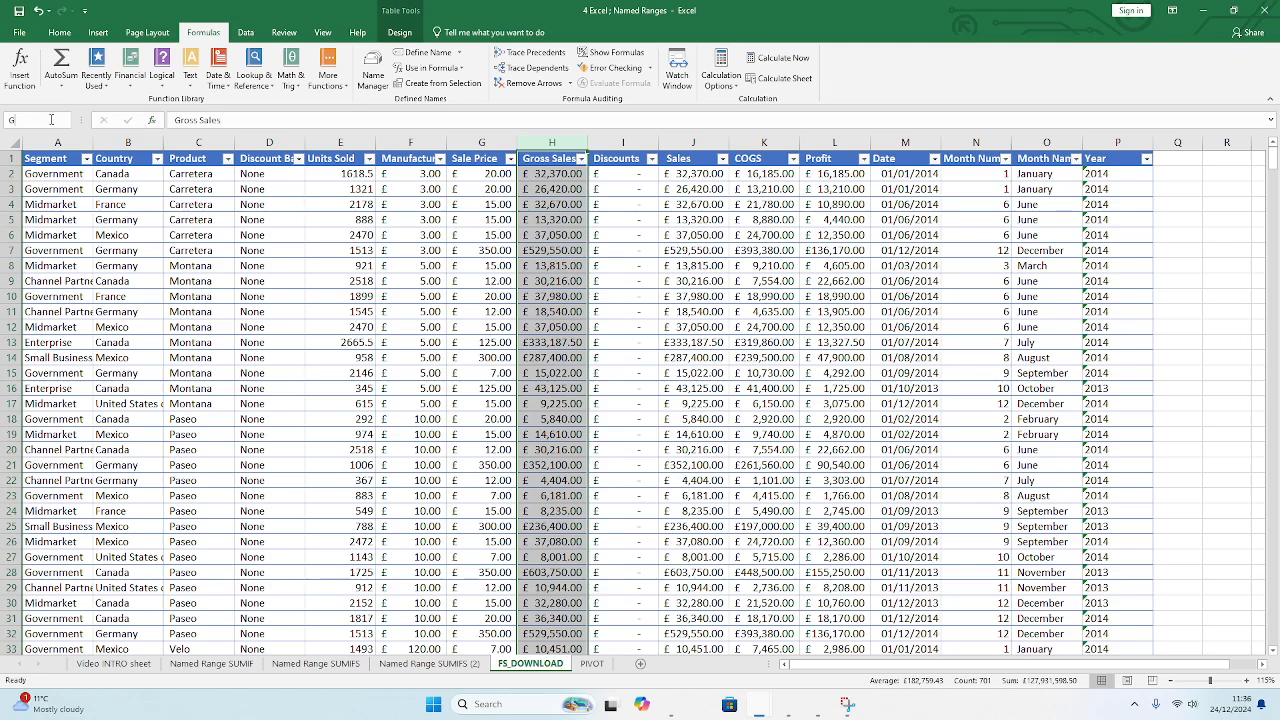
text(ross)
key(Return)
click(373, 72)
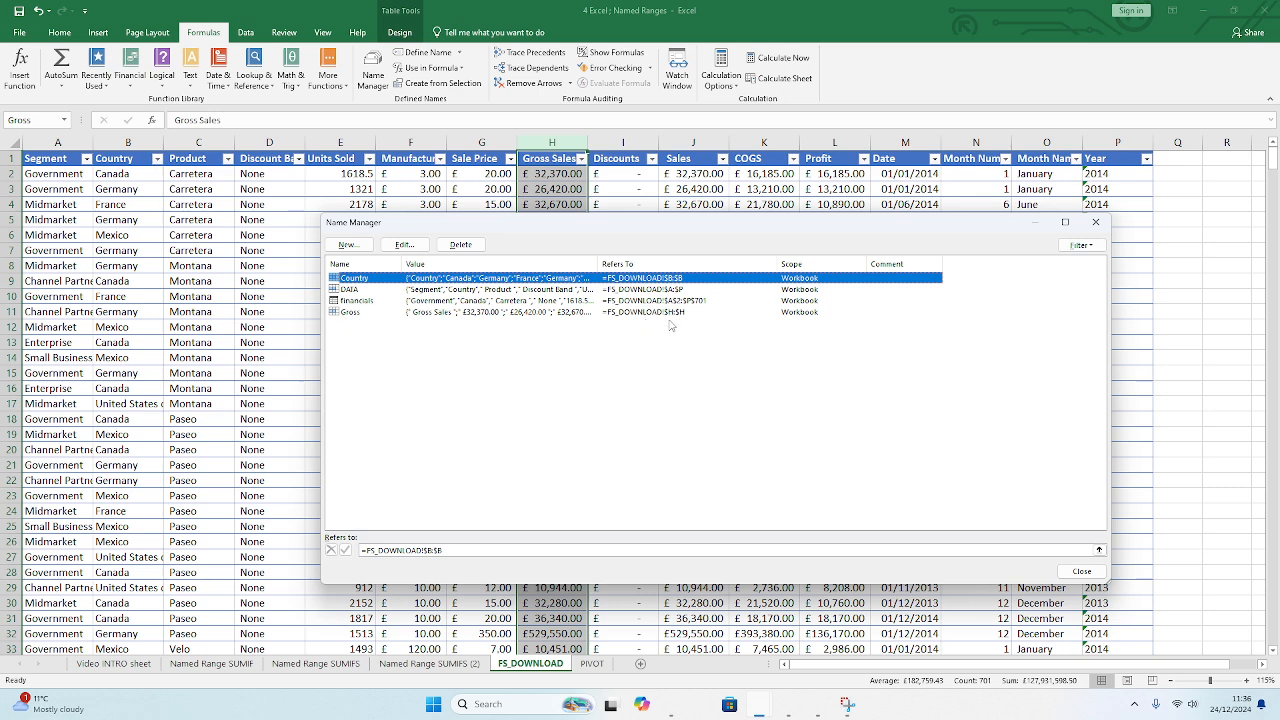
click(1082, 572)
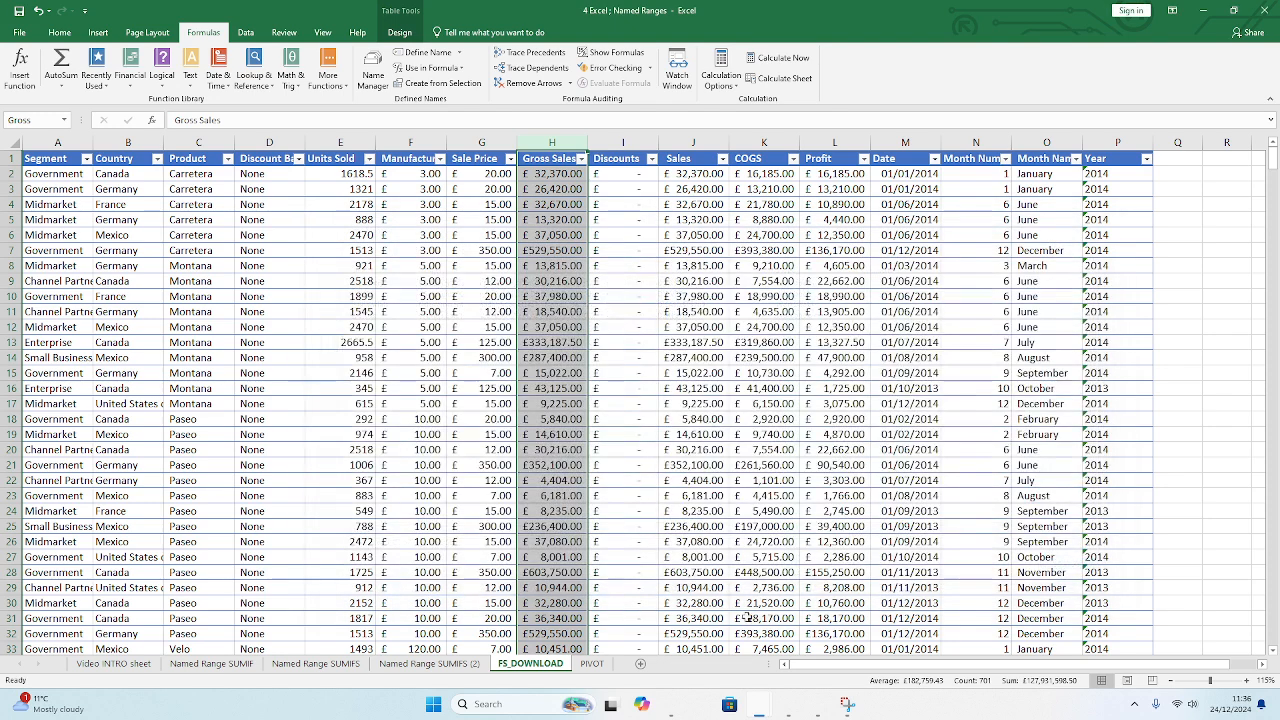
Step: Enter =SUMIF(Country,F21,Gross) in H21 of the Named Range SUMIF sheet
click(224, 666)
click(687, 508)
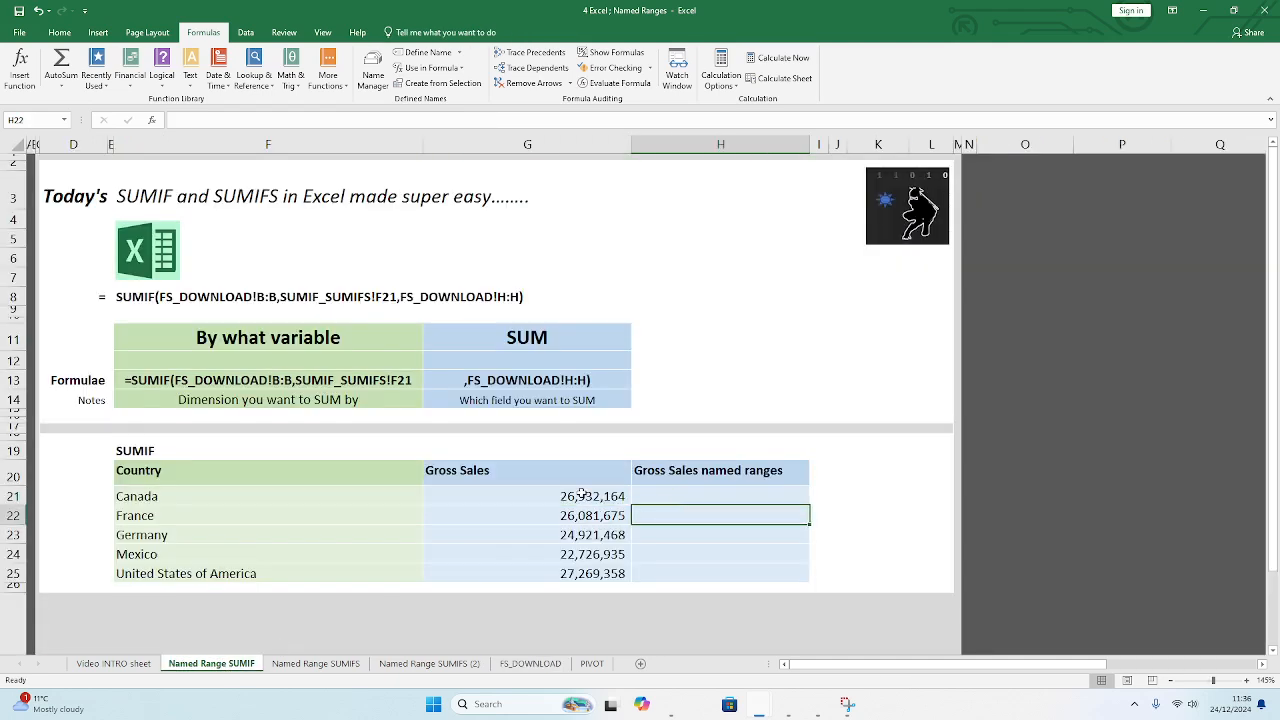
click(583, 494)
click(690, 495)
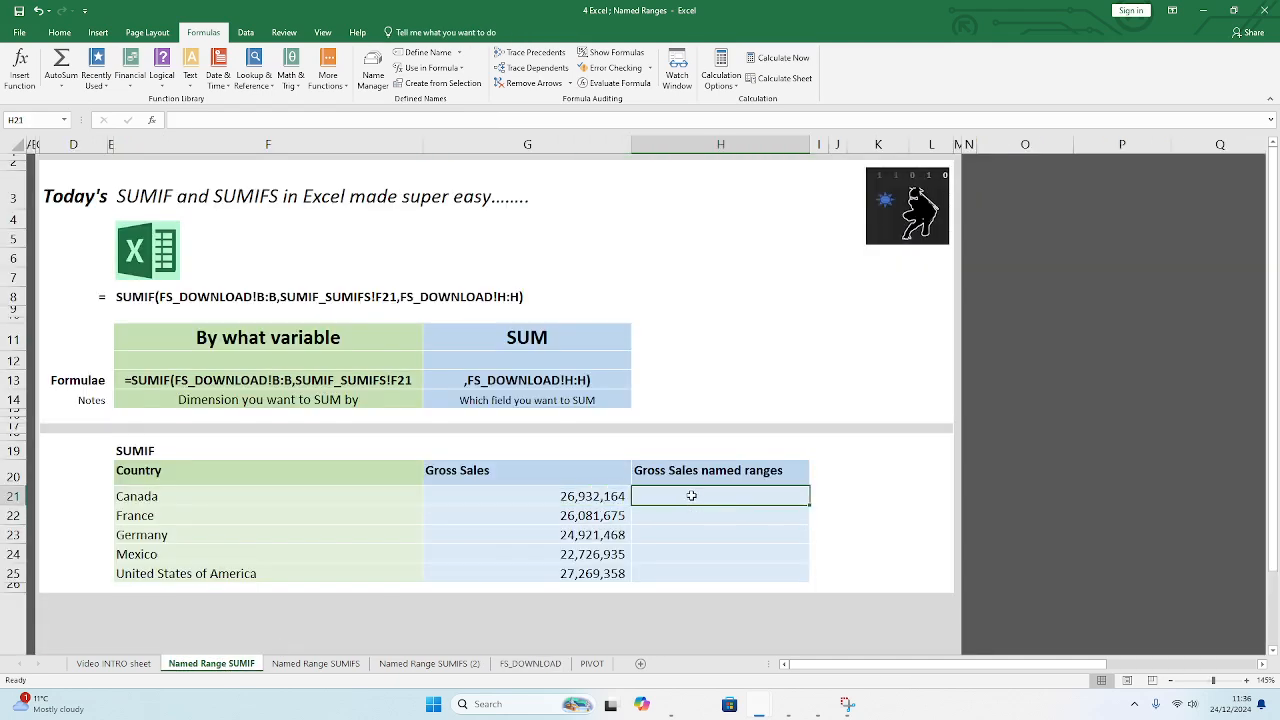
text(=sumif)
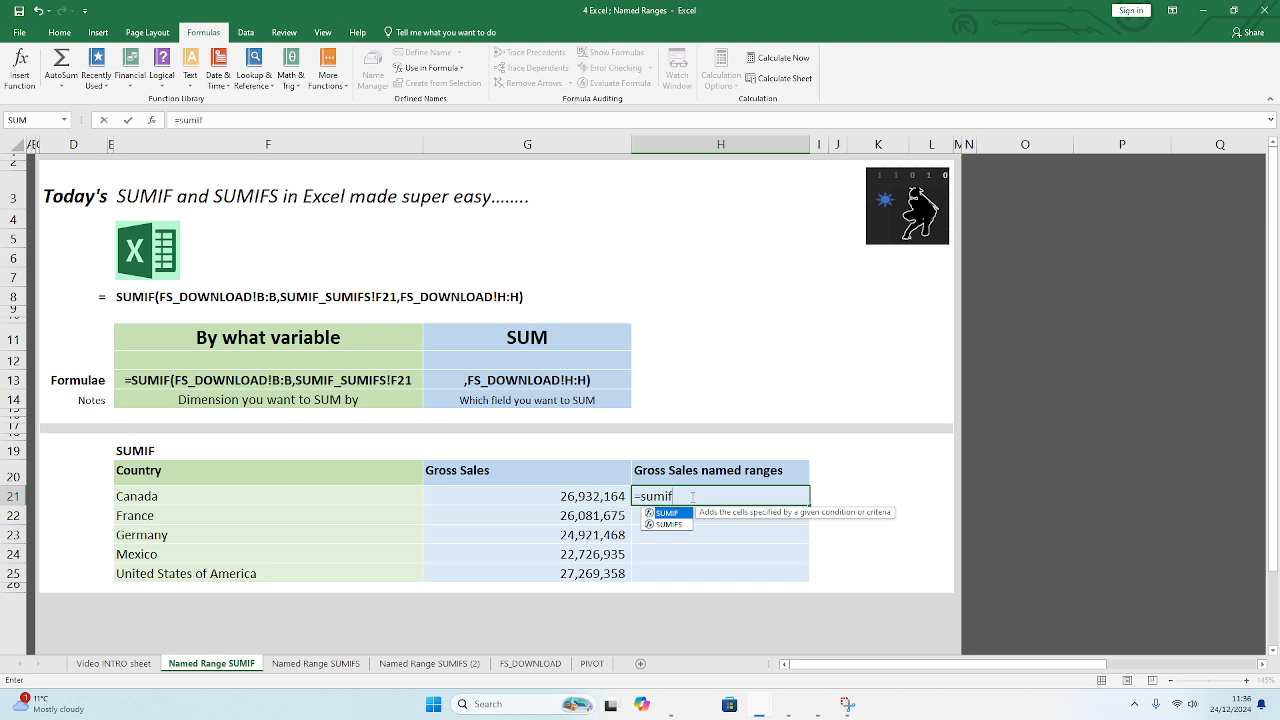
text((Country)
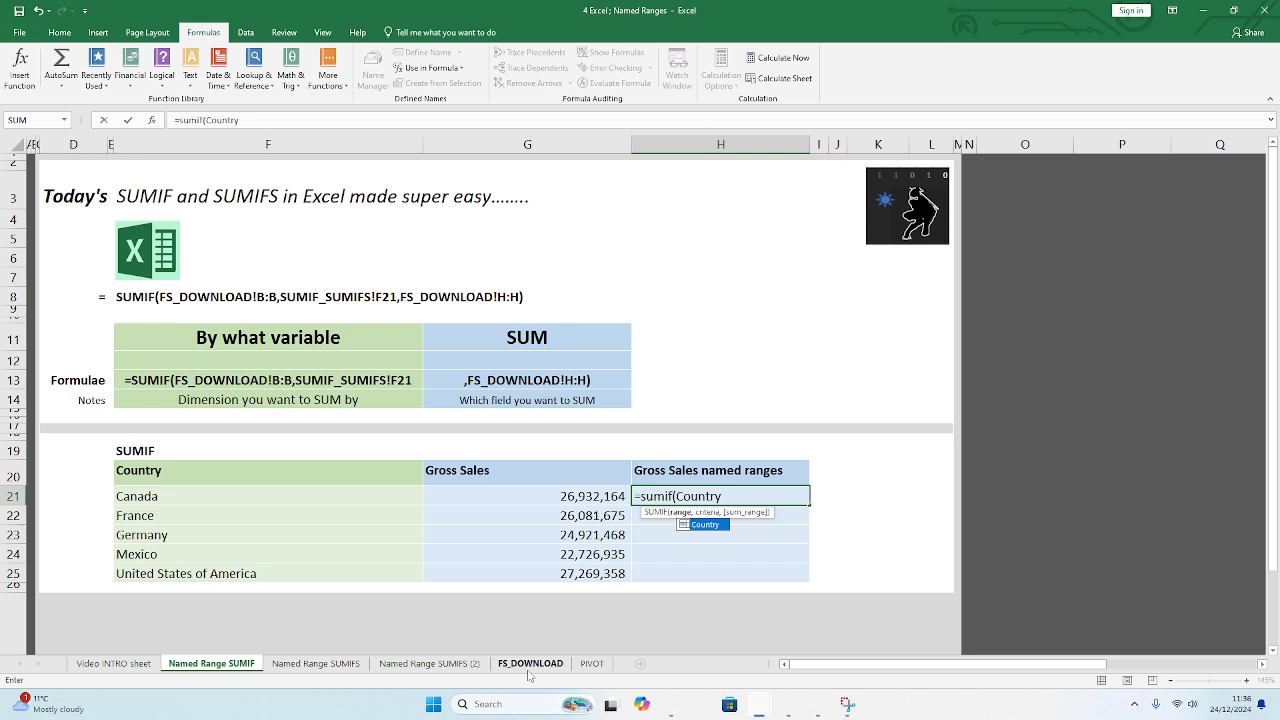
text(,)
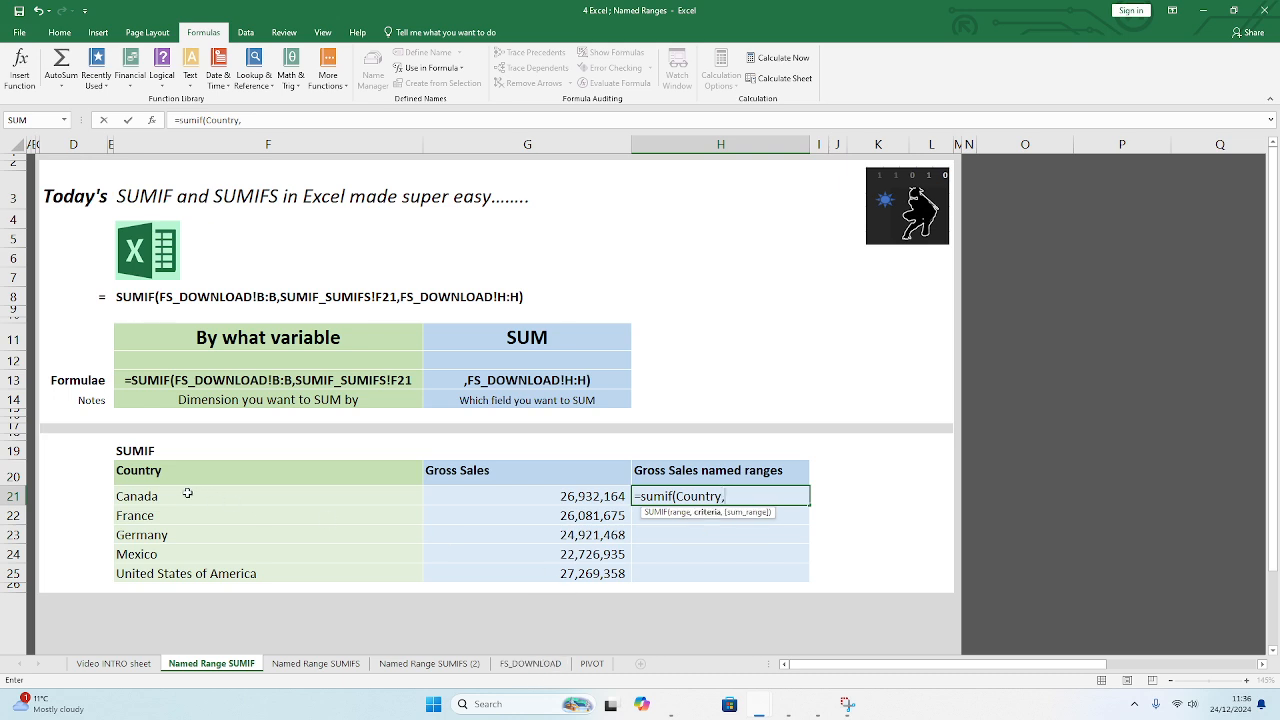
click(188, 494)
text(,)
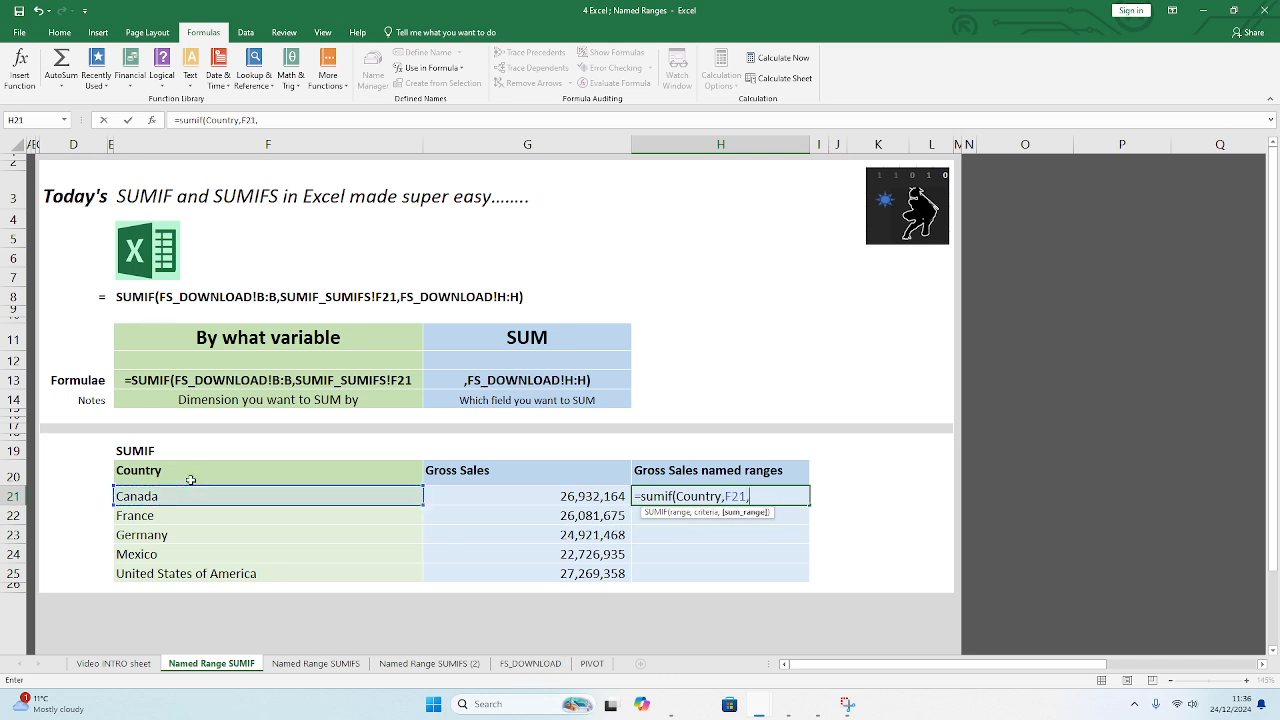
text(Gross))
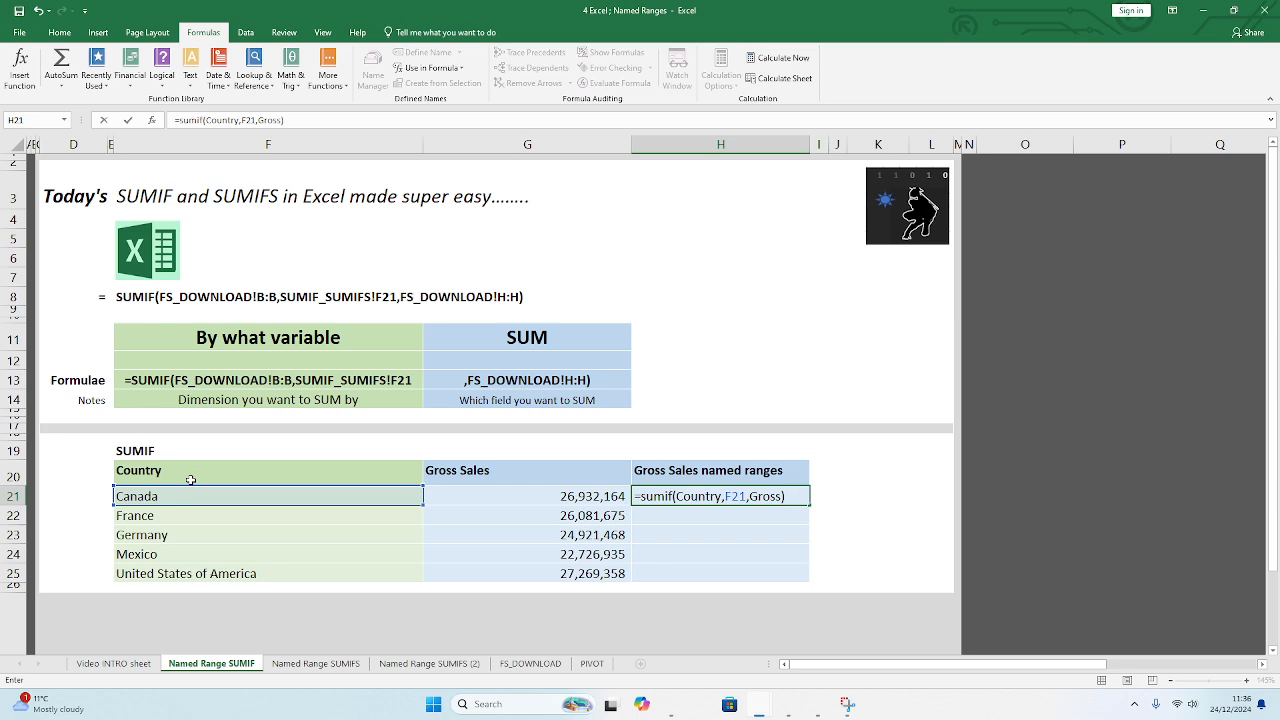
key(Return)
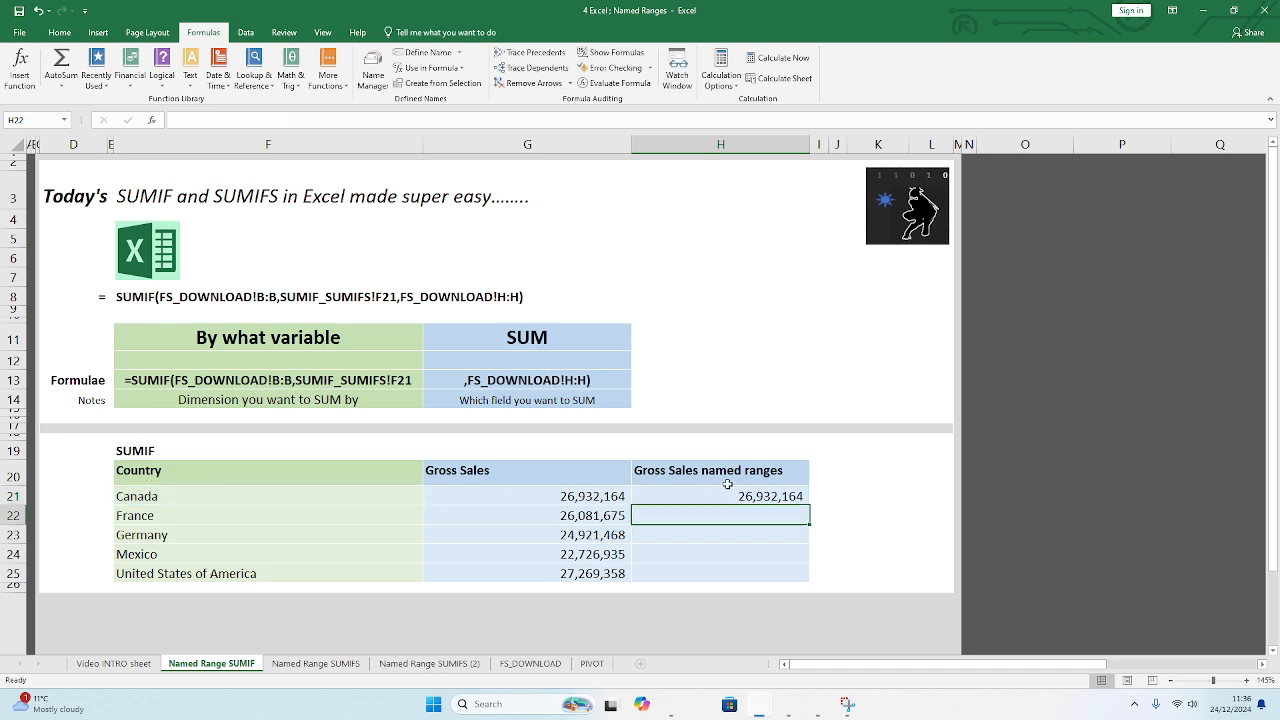
Step: Fill the named-range SUMIF formula from H21 down to H25
click(728, 481)
click(732, 496)
drag(809, 505, 805, 578)
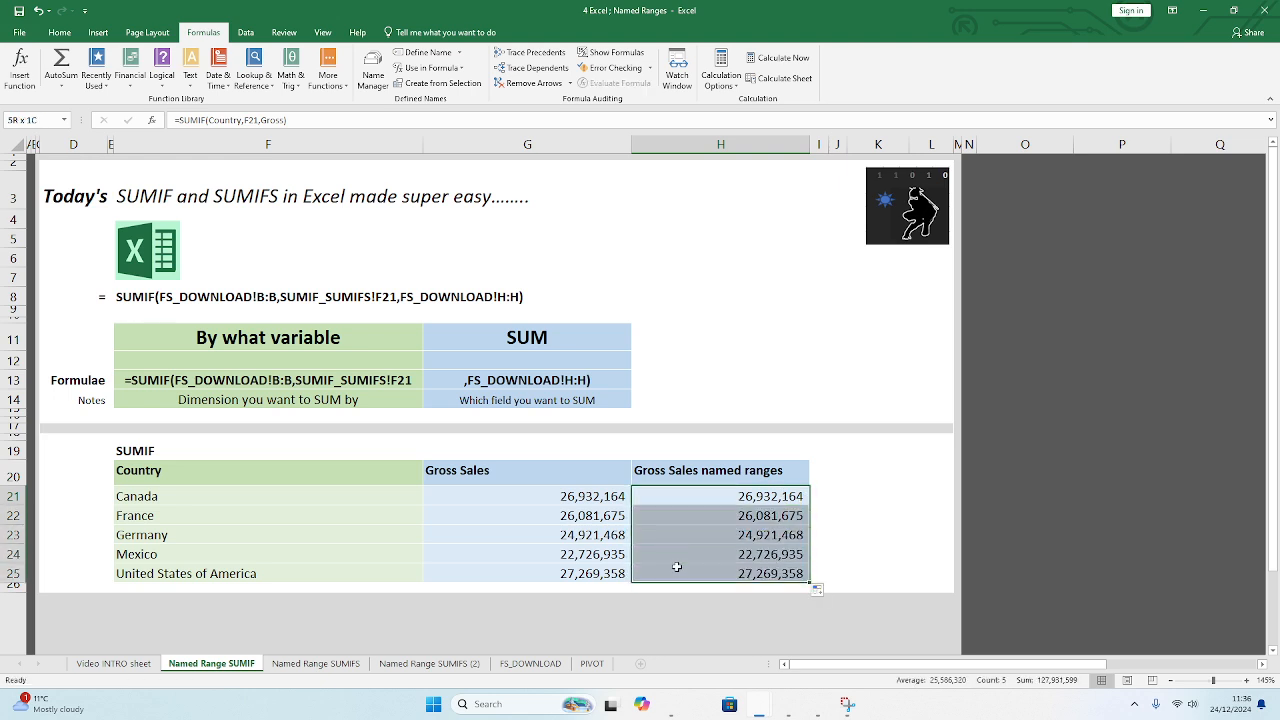
Step: Compare the cell-reference formula in G21 with the named-range formula in H21
mouse_move(557, 496)
mouse_down()
mouse_move(558, 535)
mouse_move(557, 496)
mouse_up()
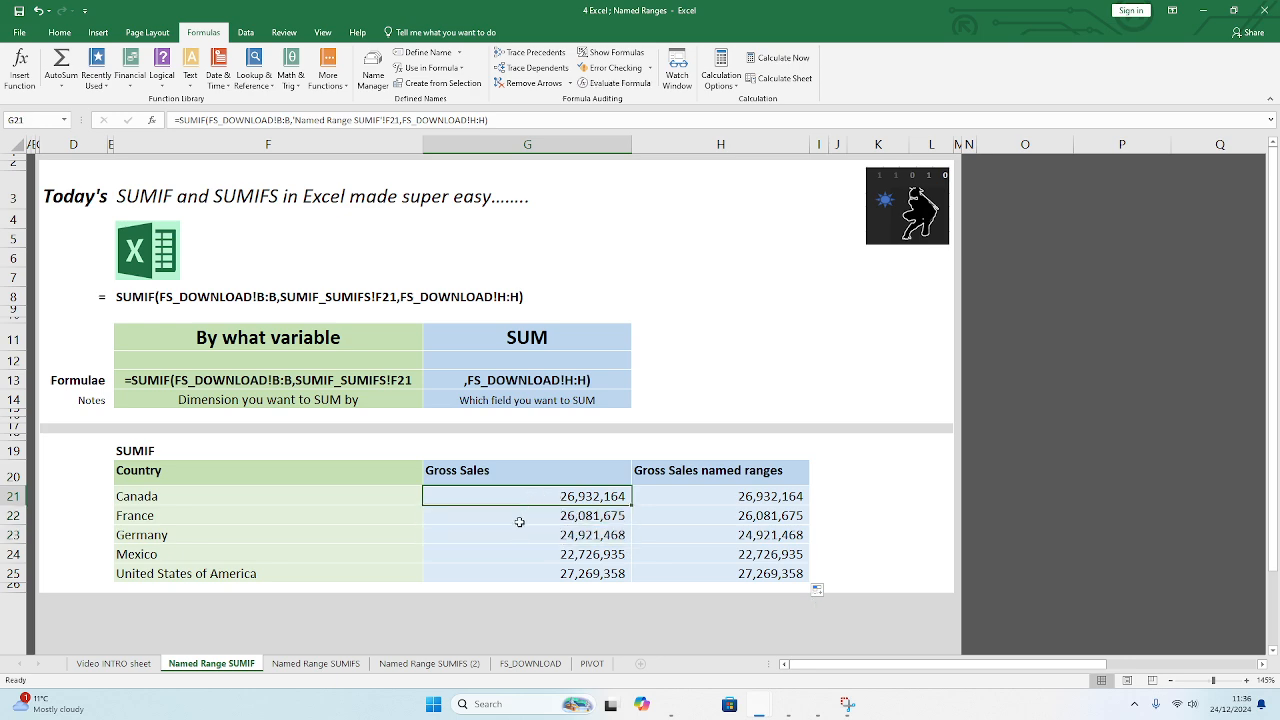
click(696, 496)
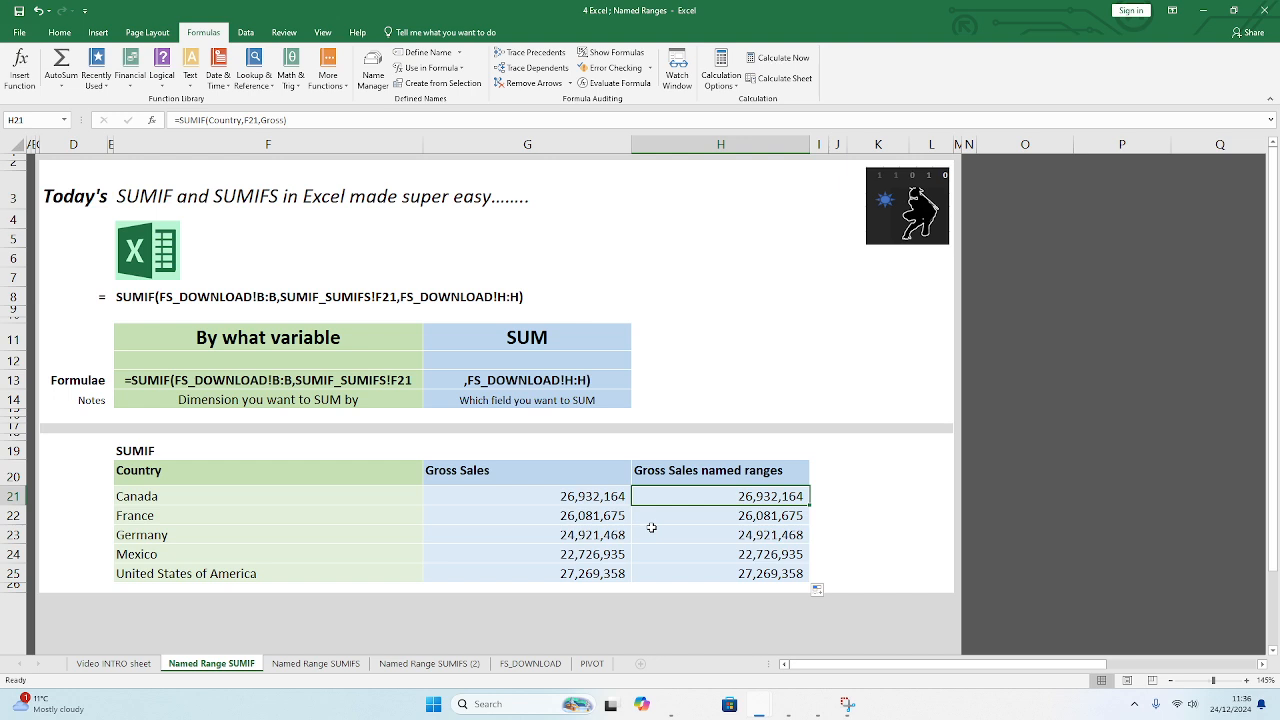
drag(660, 496, 660, 574)
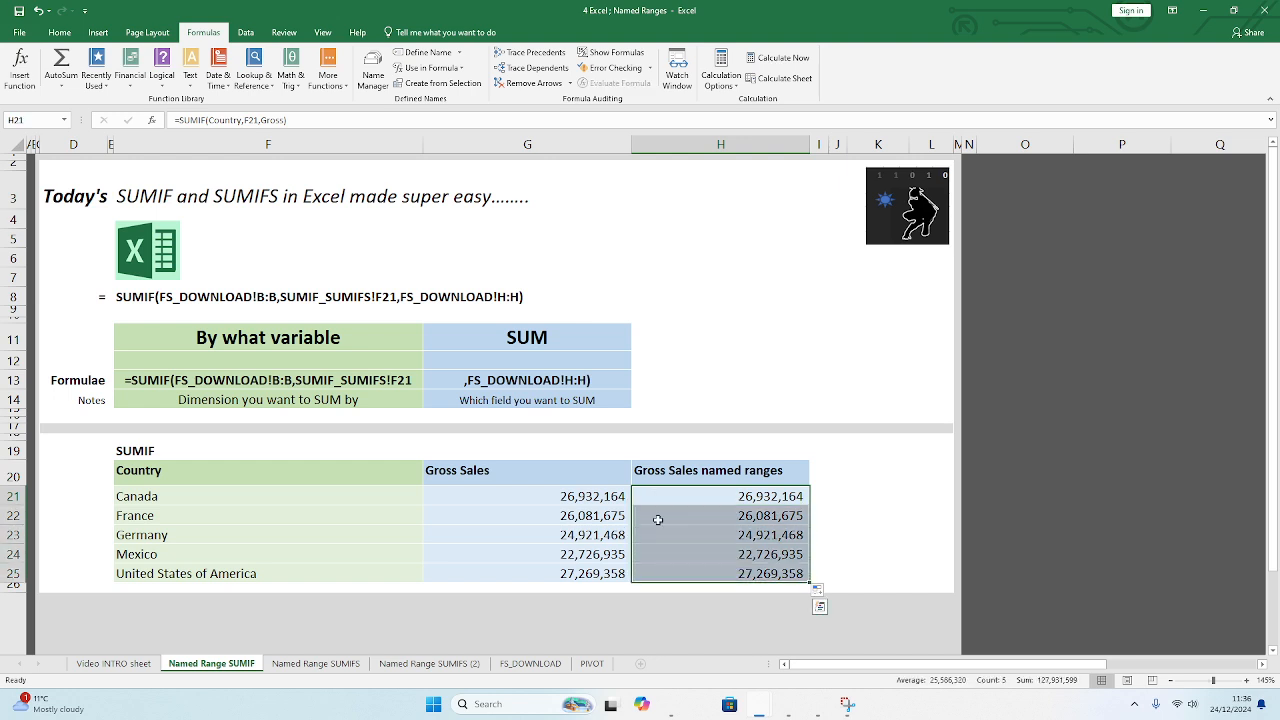
click(657, 497)
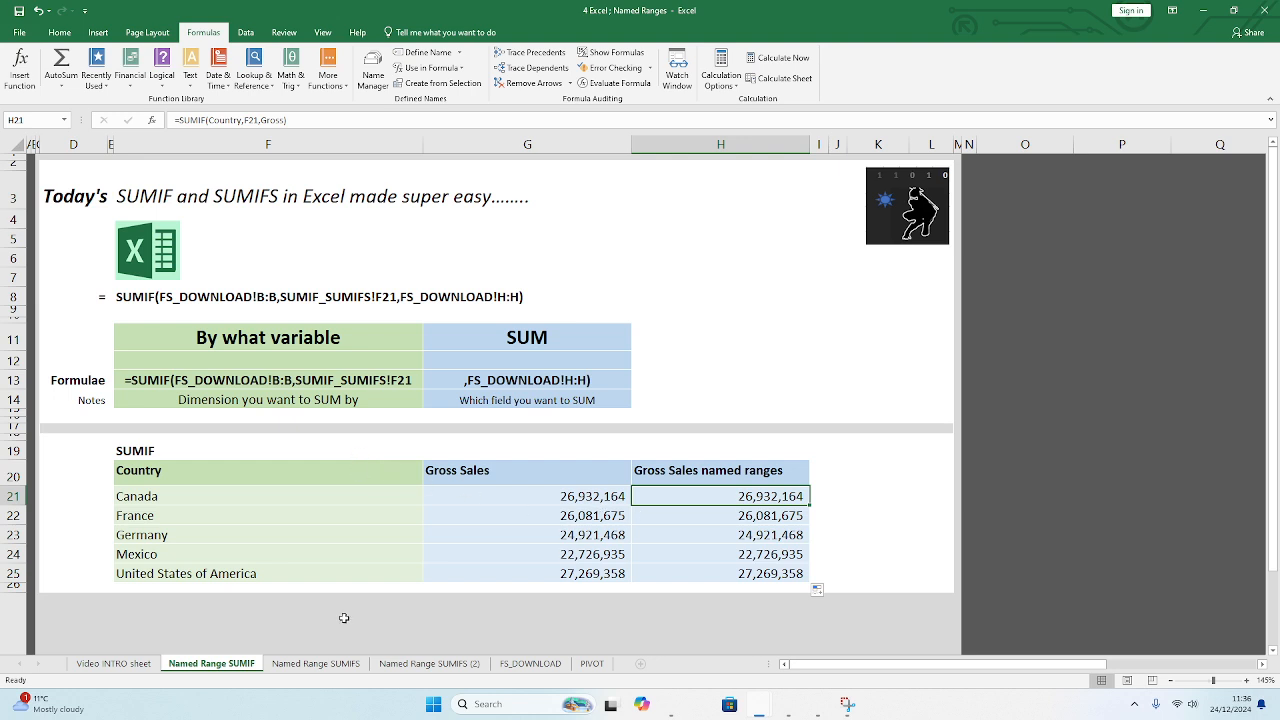
Step: Examine the country and product layout on the Named Range SUMIFS sheet, and return to the Named Range SUMIF sheet
click(310, 664)
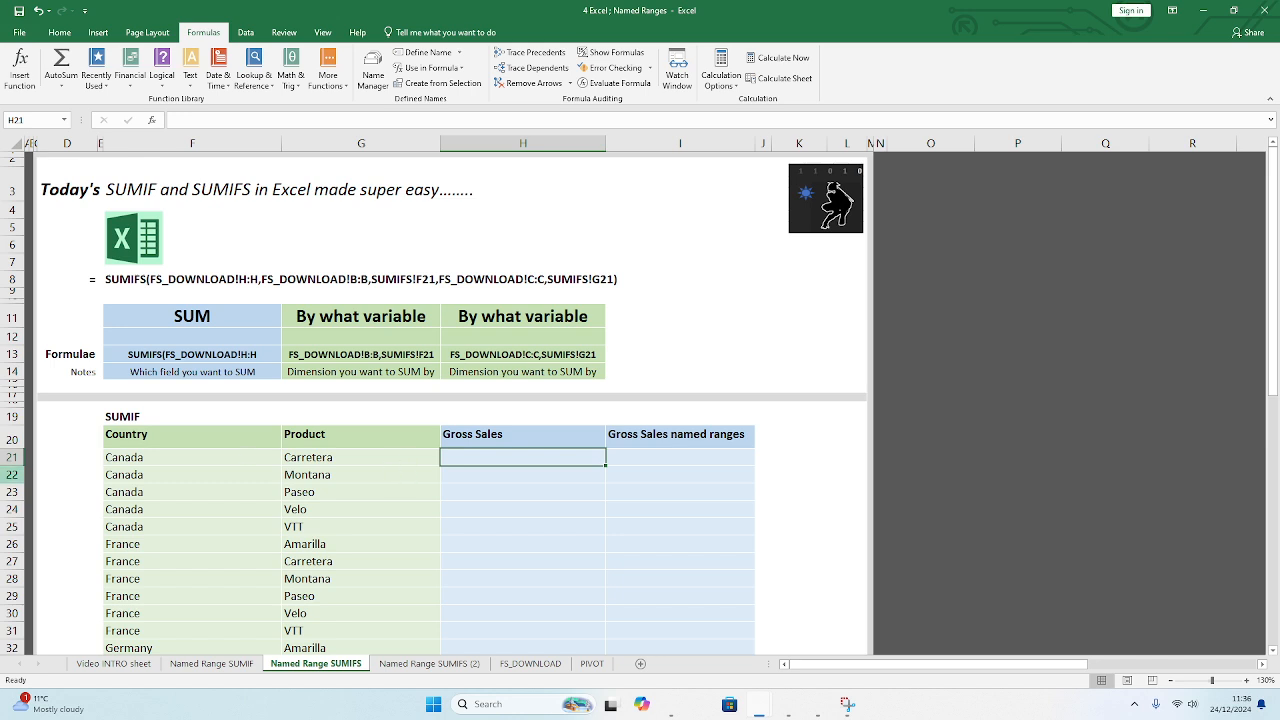
click(571, 539)
click(506, 461)
click(474, 514)
click(469, 459)
click(237, 666)
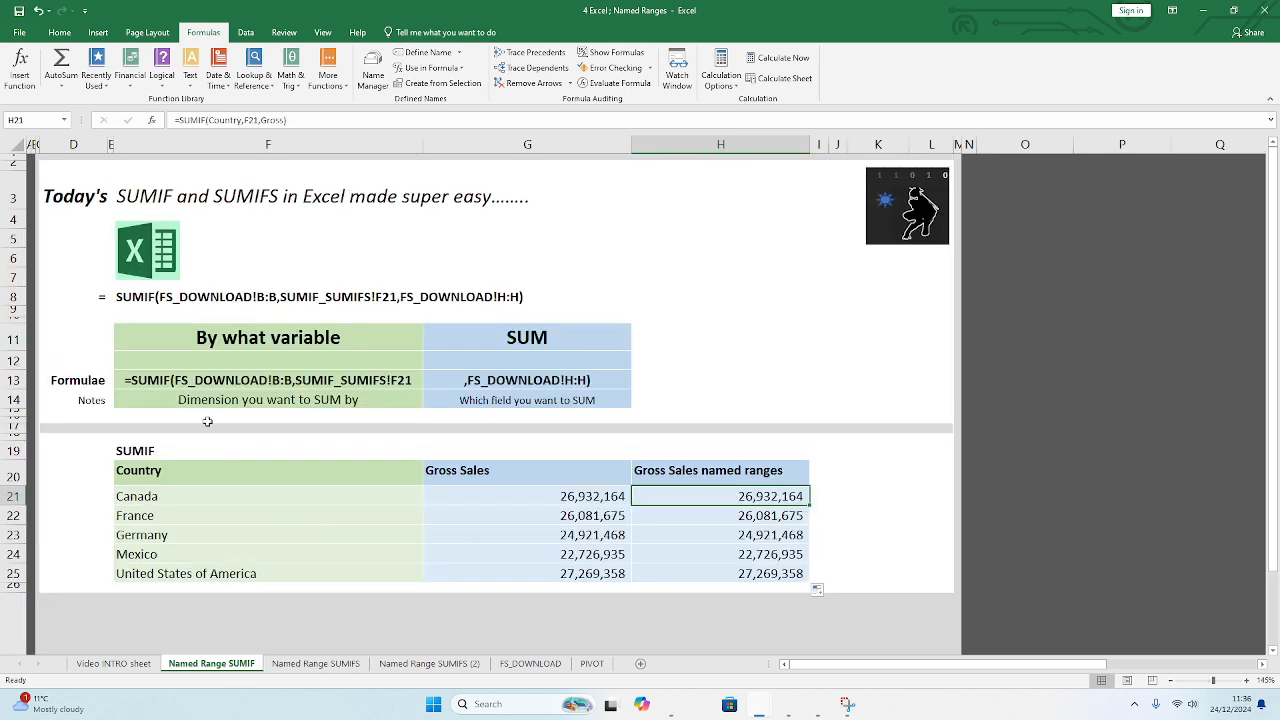
Step: Start a SUMIFS formula in H21 of the Named Range SUMIFS sheet with the Gross column of FS_DOWNLOAD as the sum range
click(338, 667)
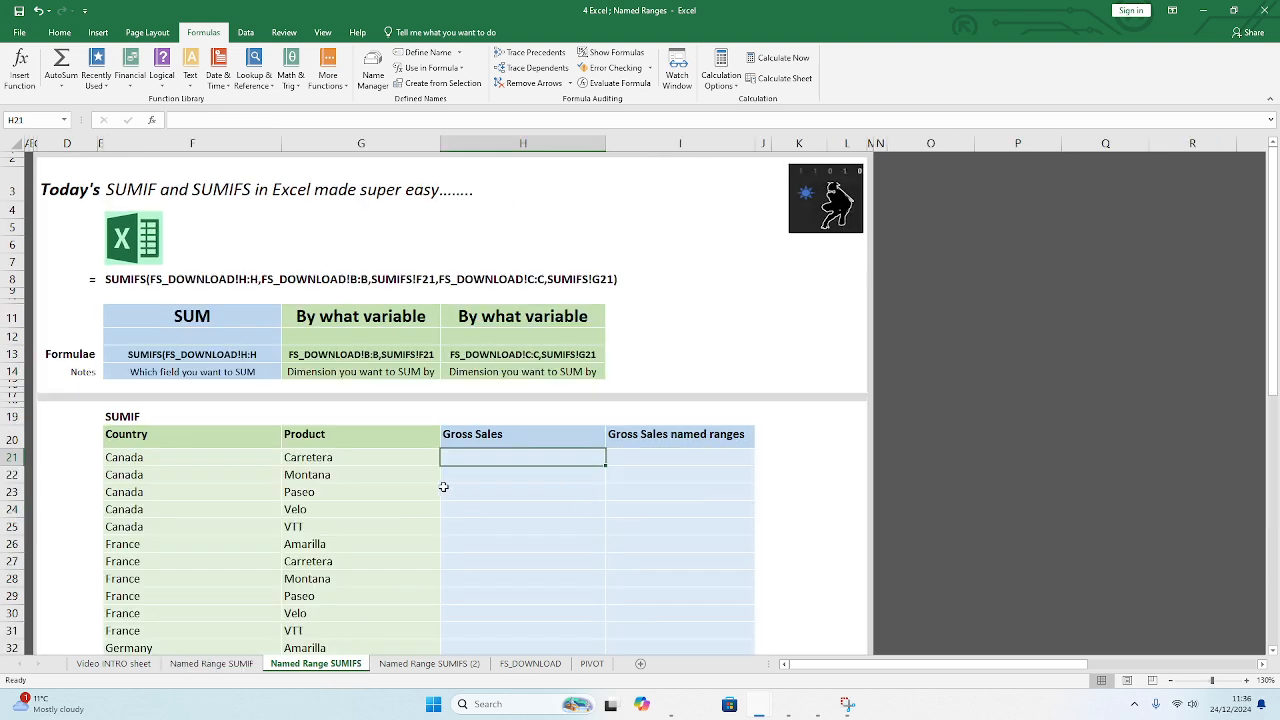
click(515, 510)
click(504, 471)
click(505, 458)
text(=)
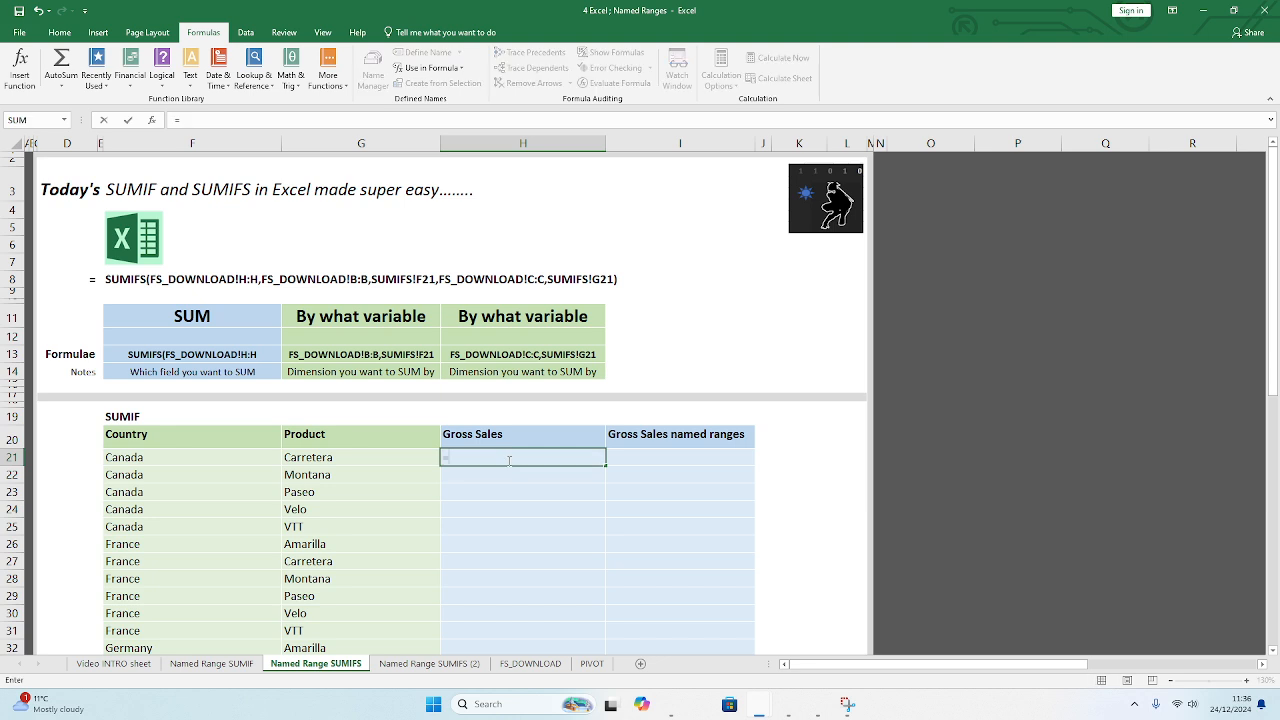
text(sumifs()
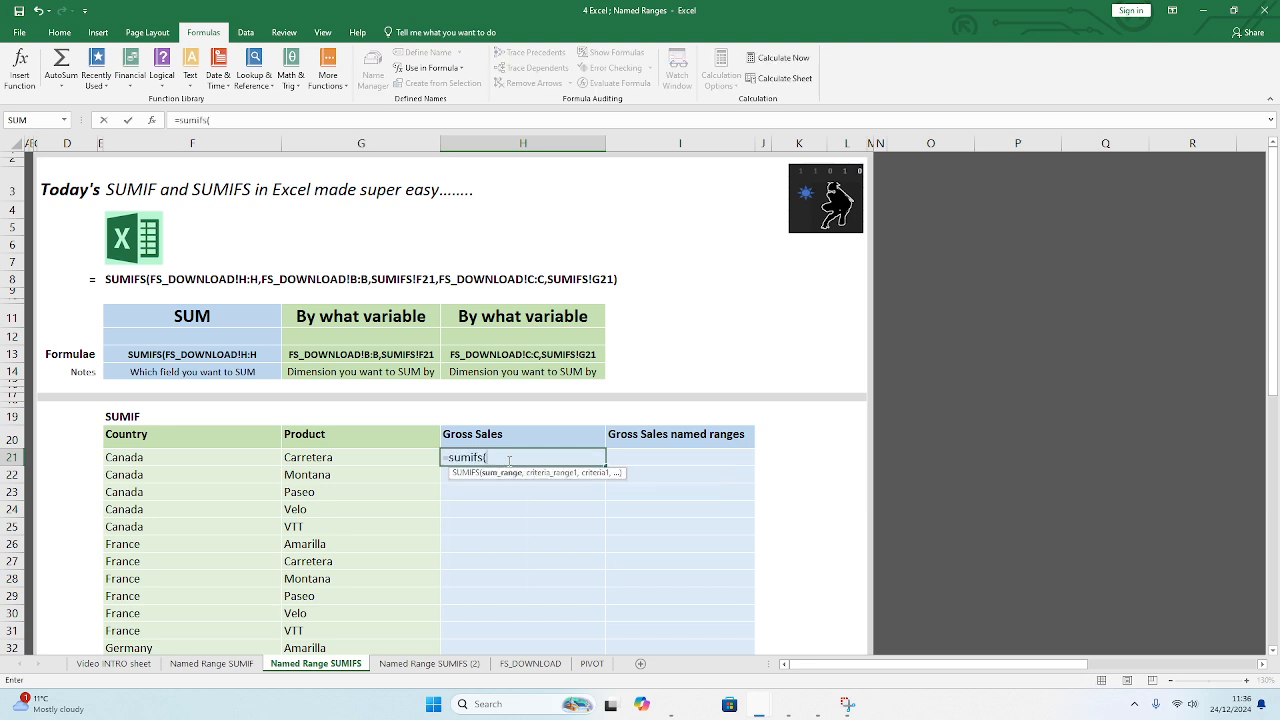
click(530, 663)
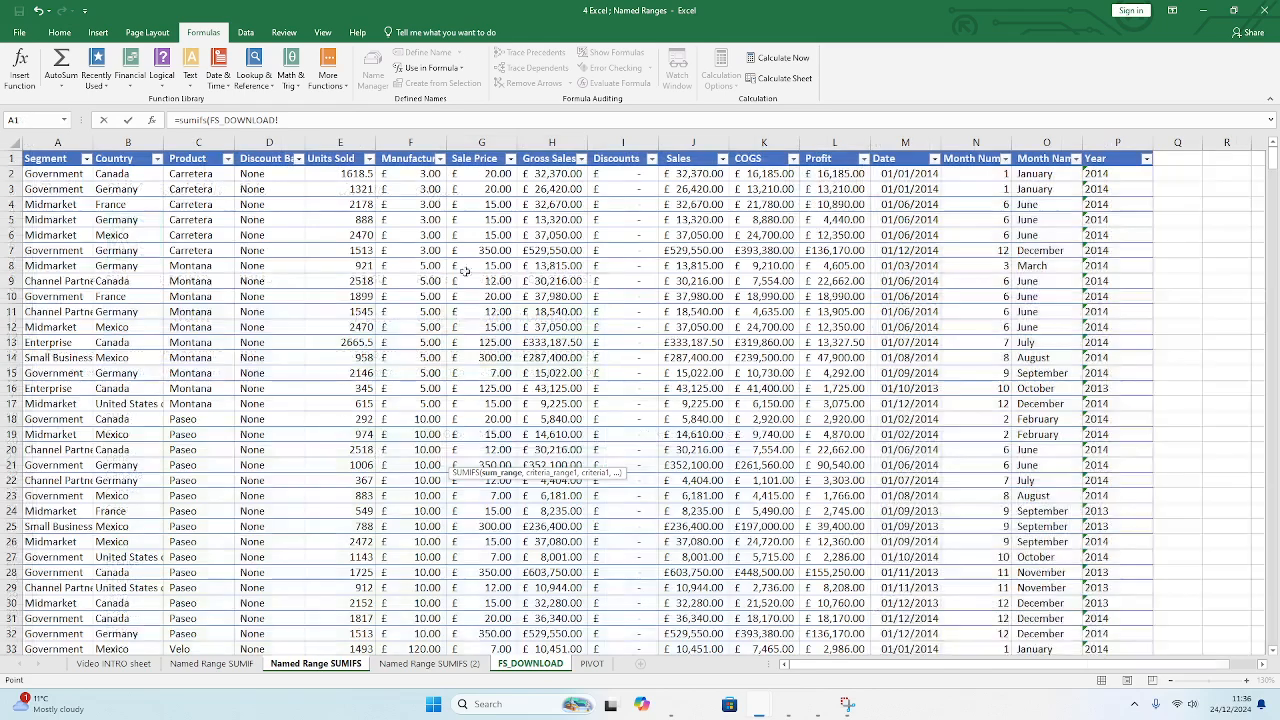
click(540, 162)
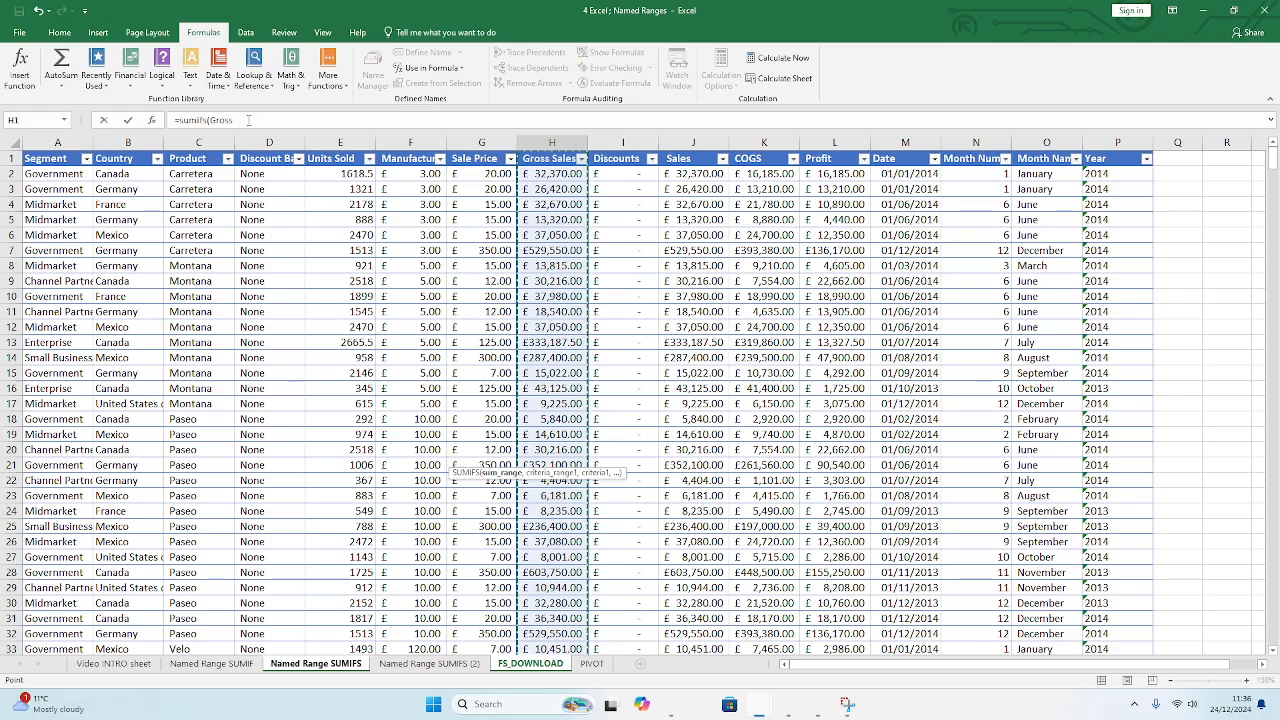
click(248, 120)
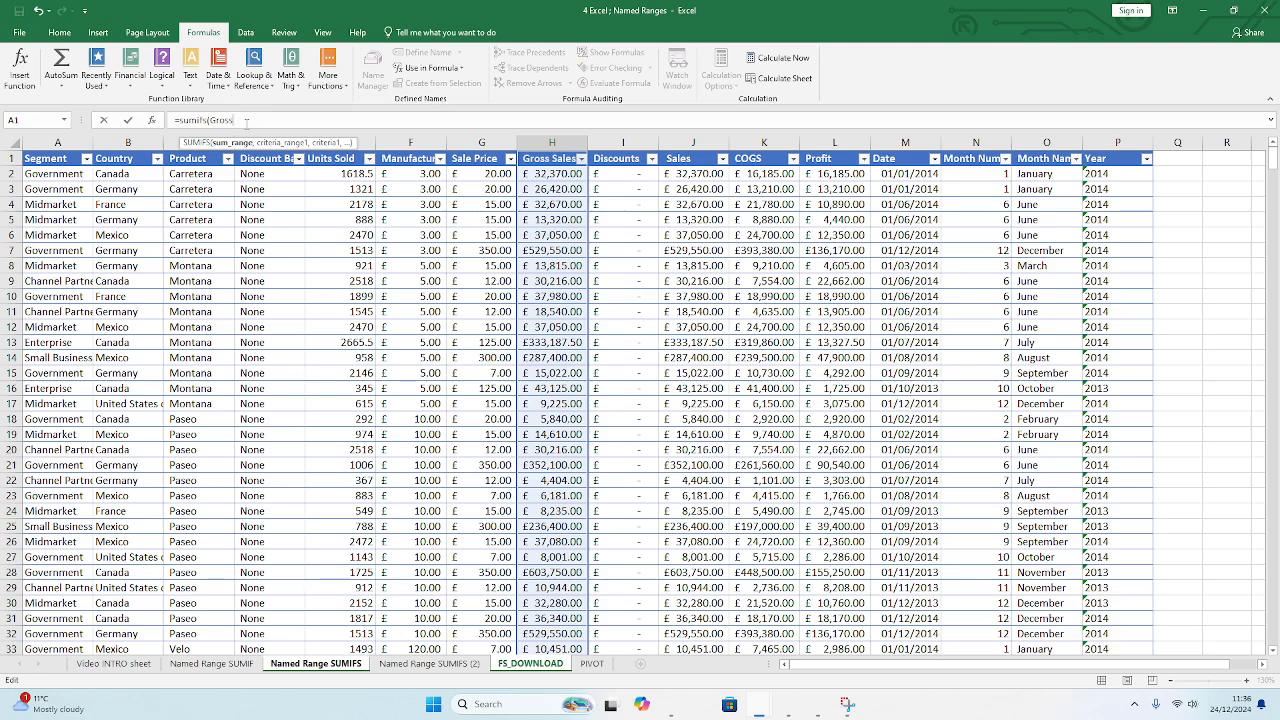
Step: Add the Country column as the first criteria range and F21 of Named Range SUMIFS as its criterion
text(,)
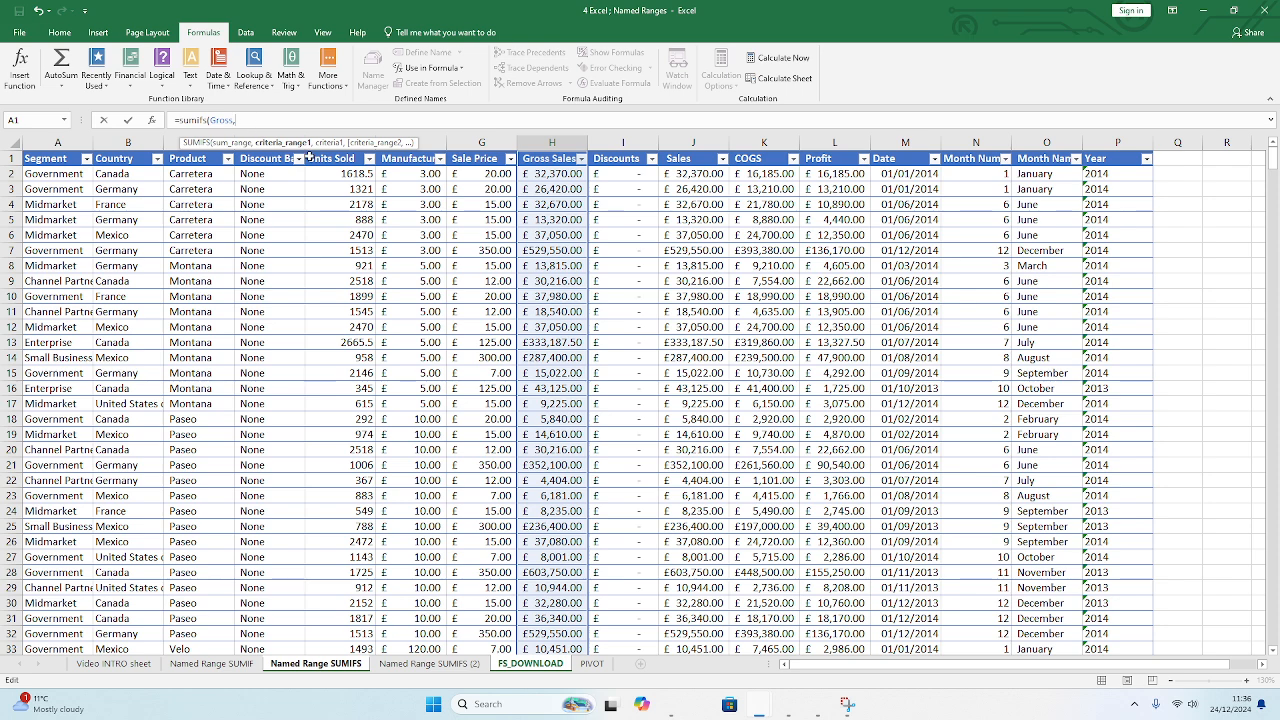
click(129, 141)
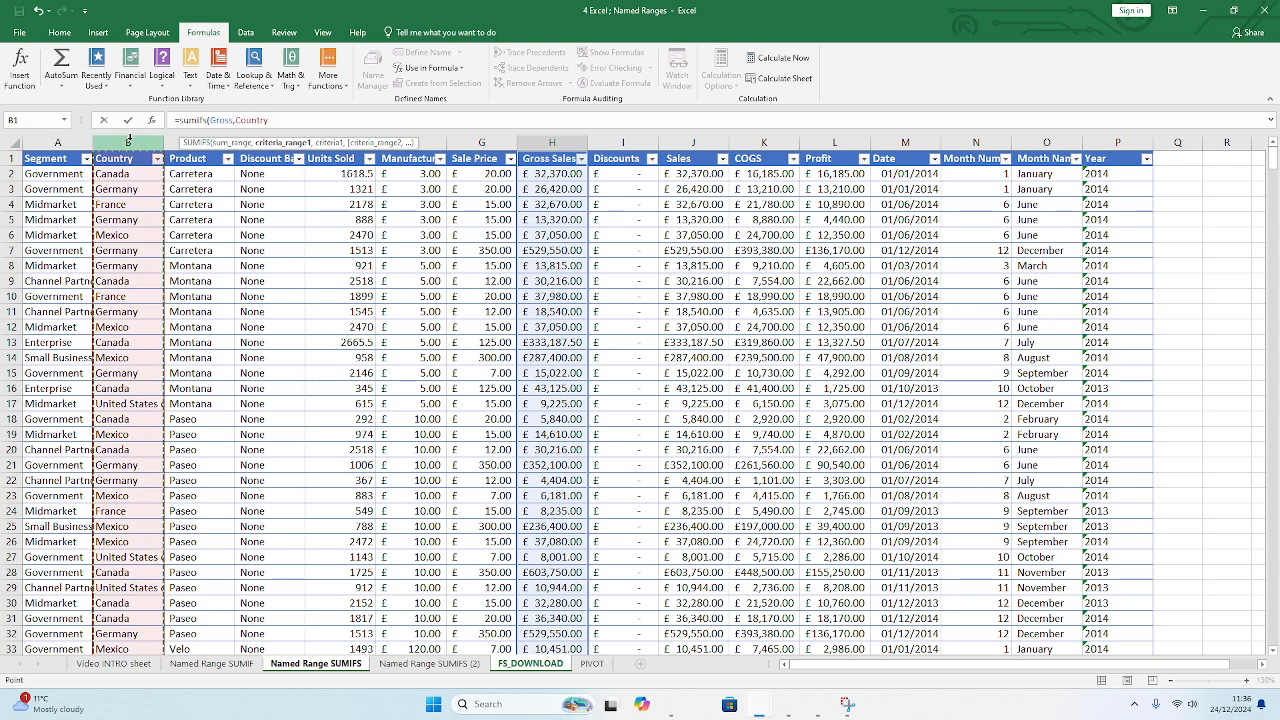
text(,)
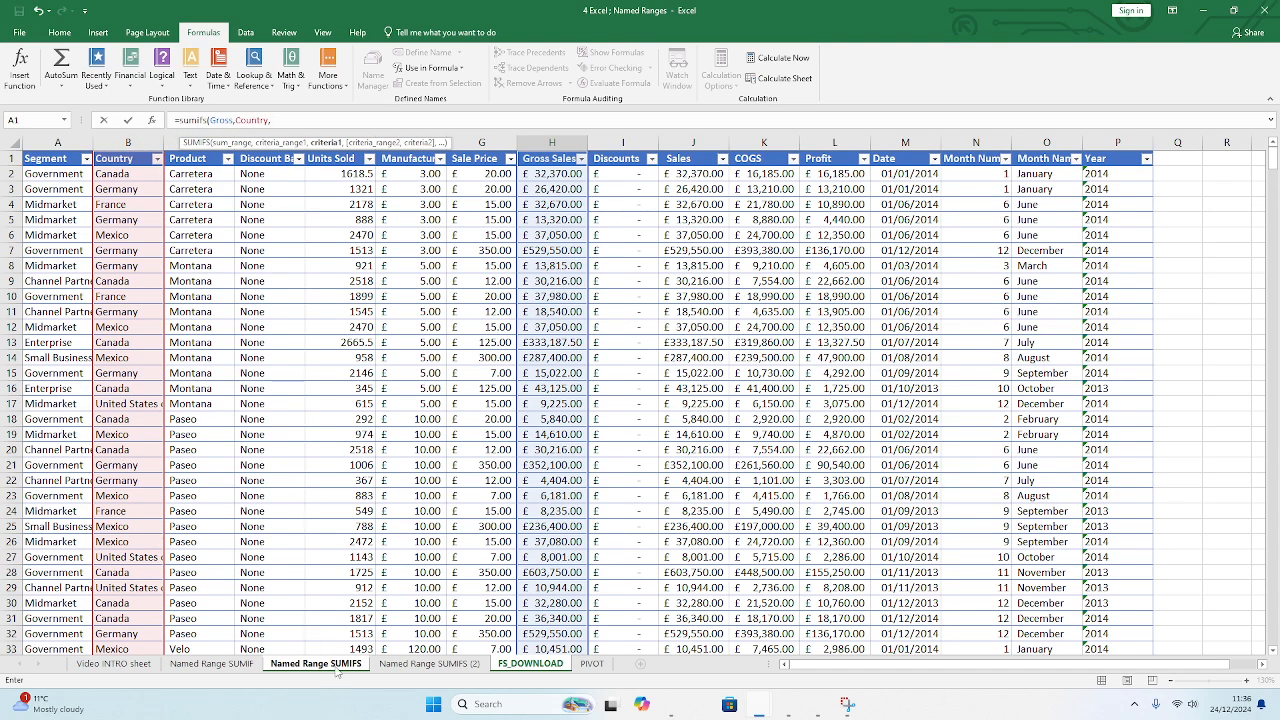
click(333, 668)
click(183, 457)
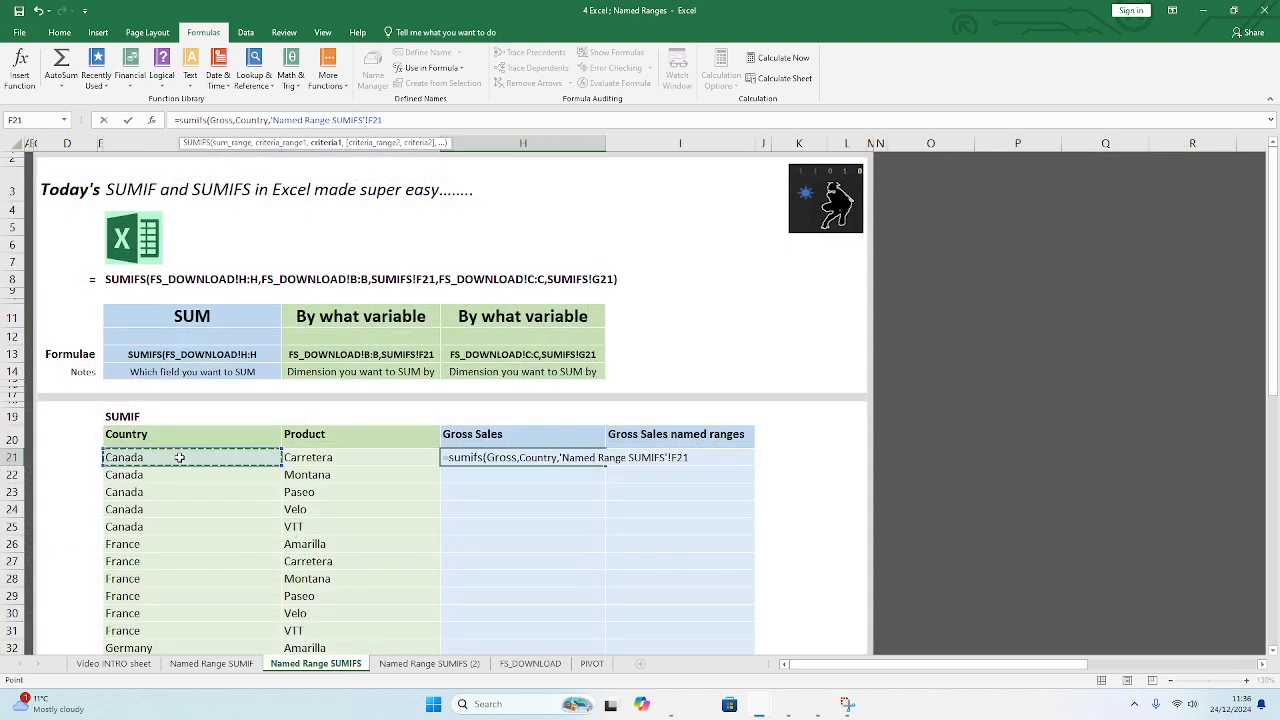
Step: Add column C of FS_DOWNLOAD as the second criteria range and G21 of Named Range SUMIFS as its criterion, completing the H21 formula
text(,)
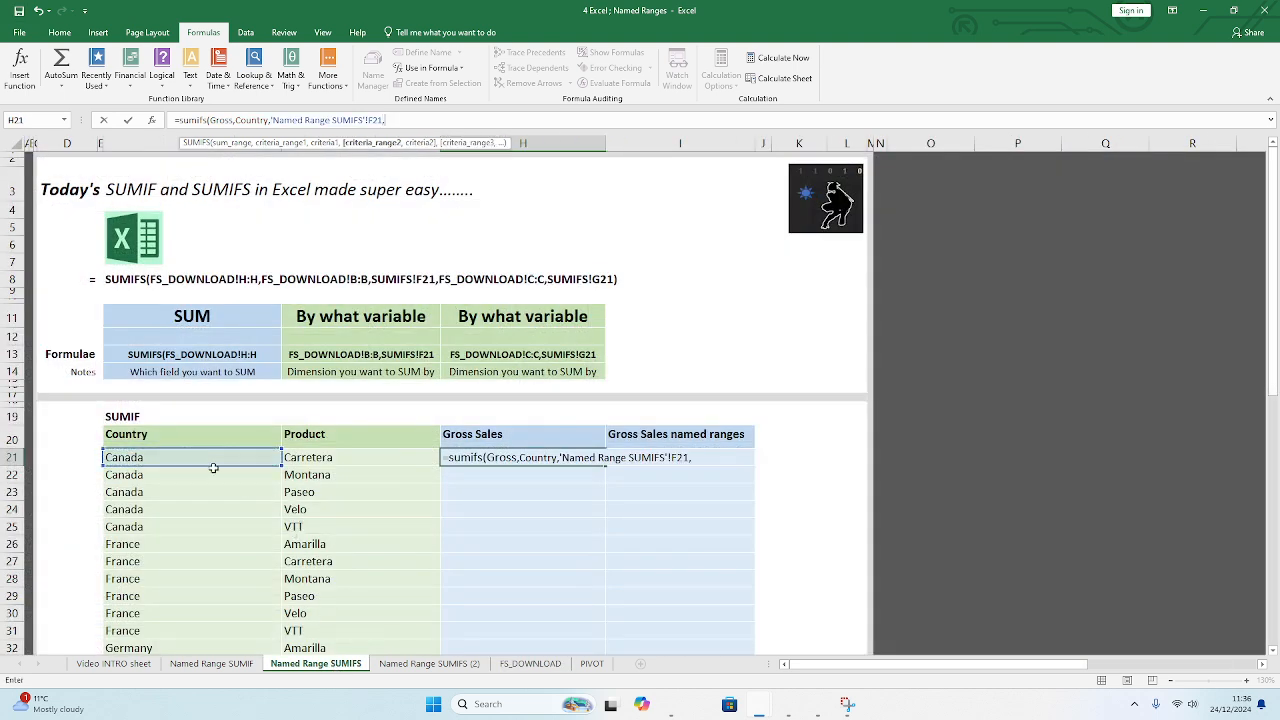
click(546, 666)
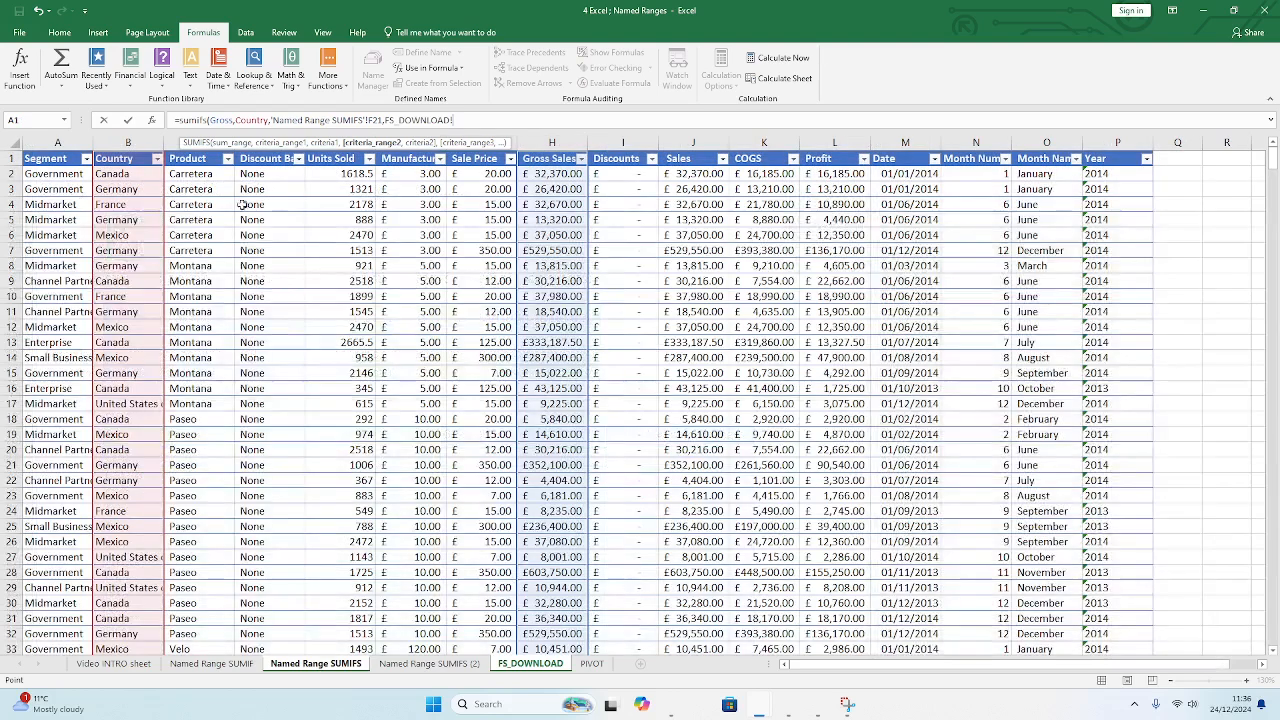
click(175, 143)
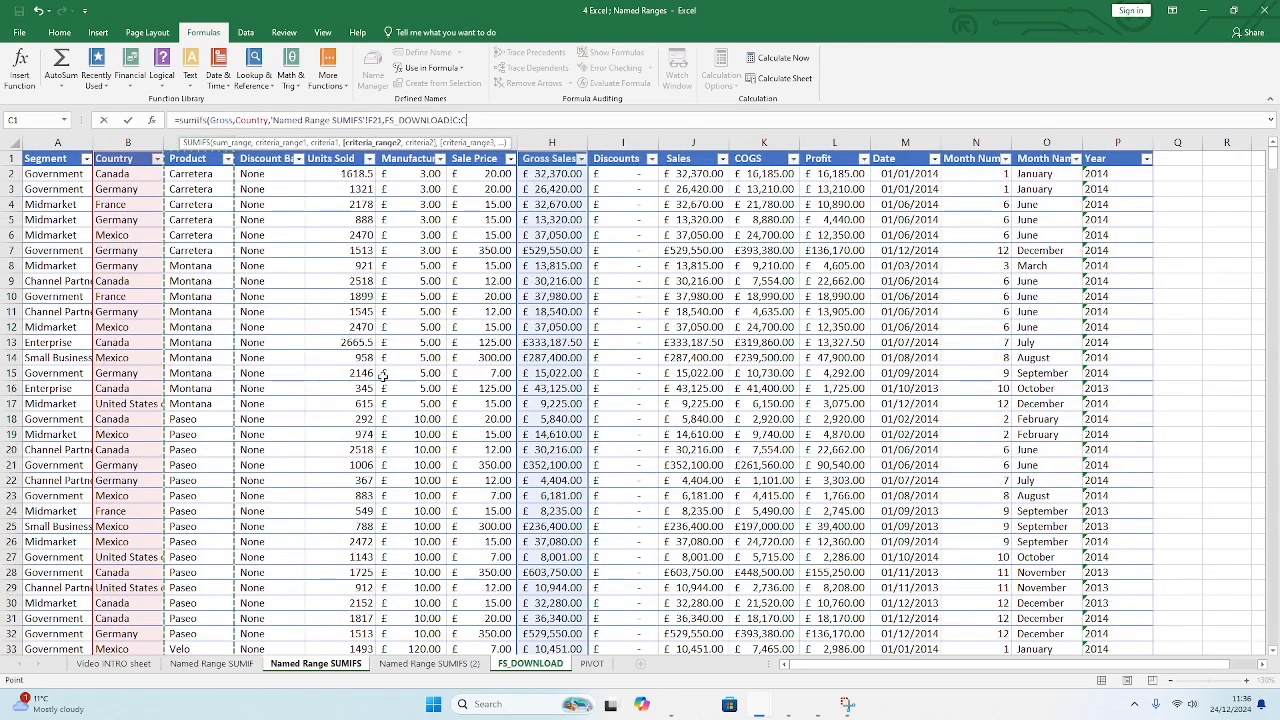
text(,)
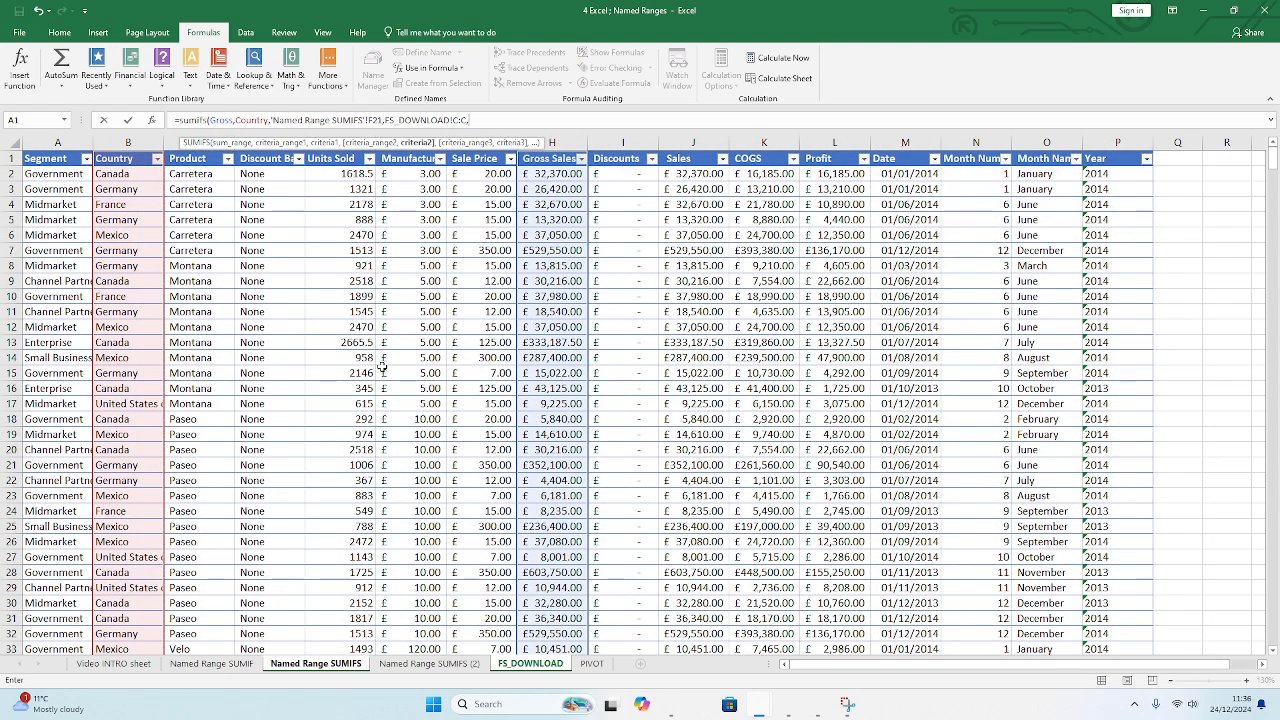
click(315, 664)
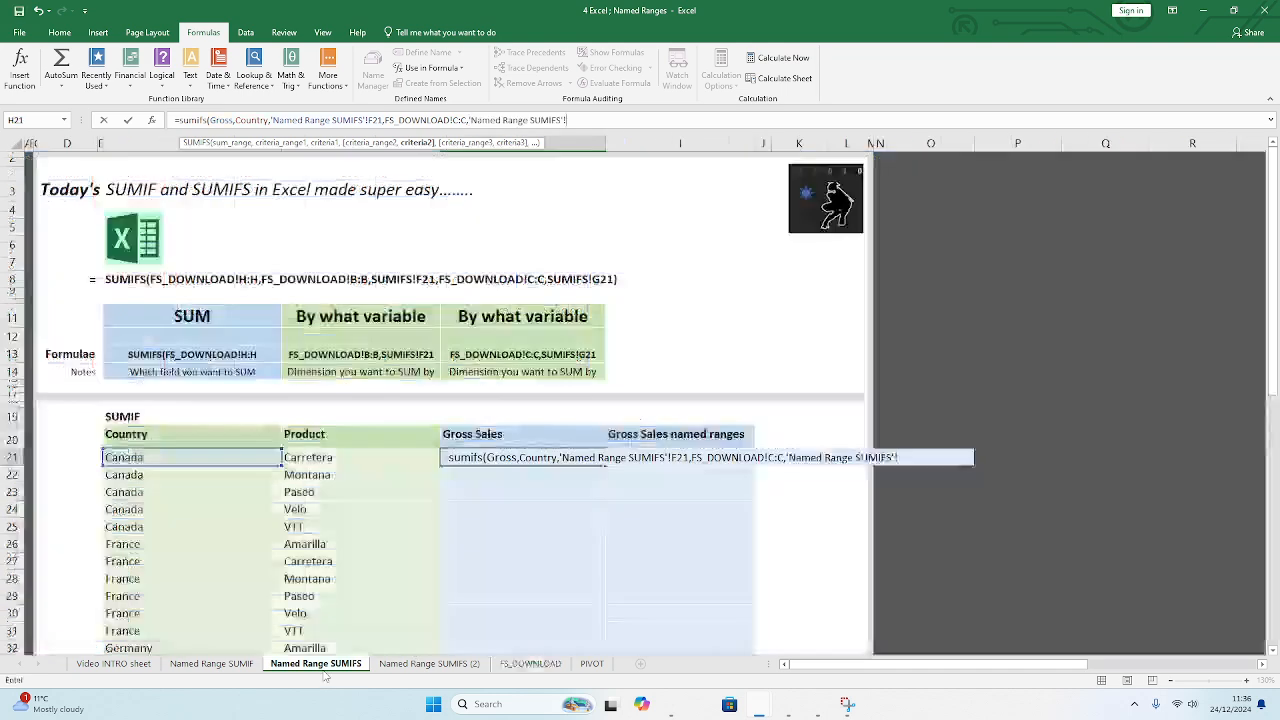
click(300, 460)
key(Return)
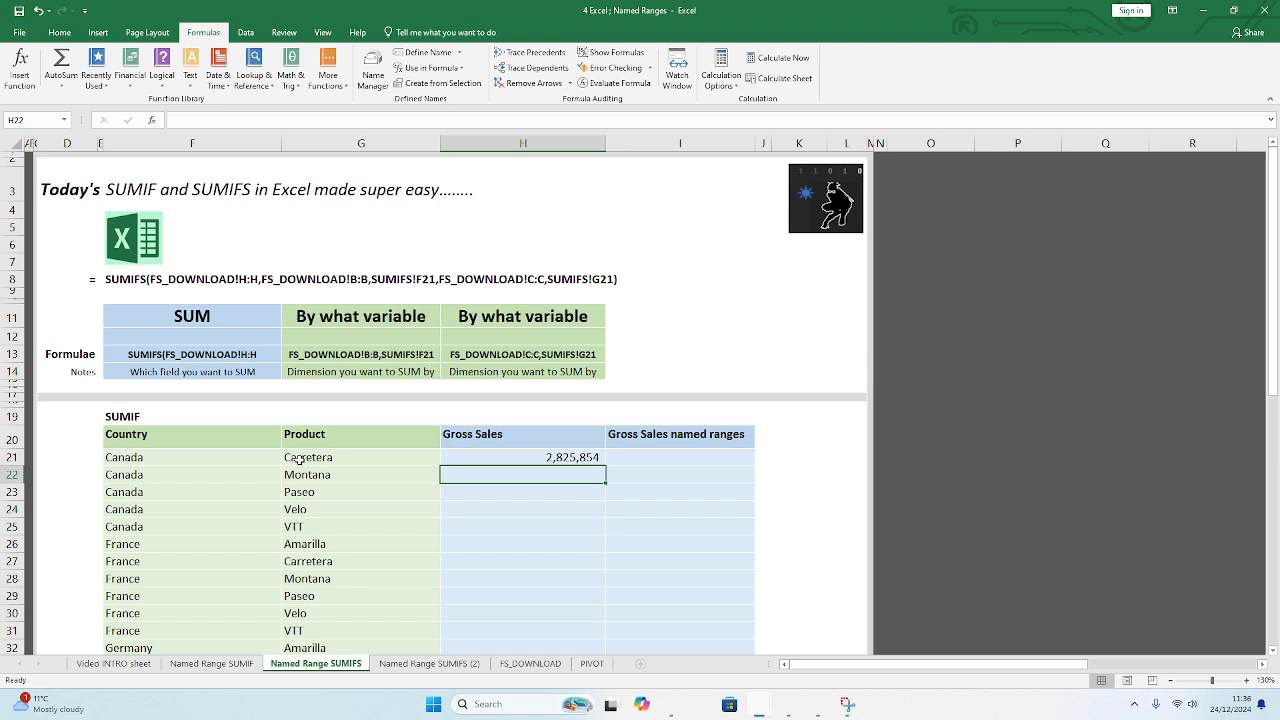
Step: Check the SUMIFS formula in H21 against the Product column on the FS_DOWNLOAD sheet, and return to Named Range SUMIFS
click(578, 457)
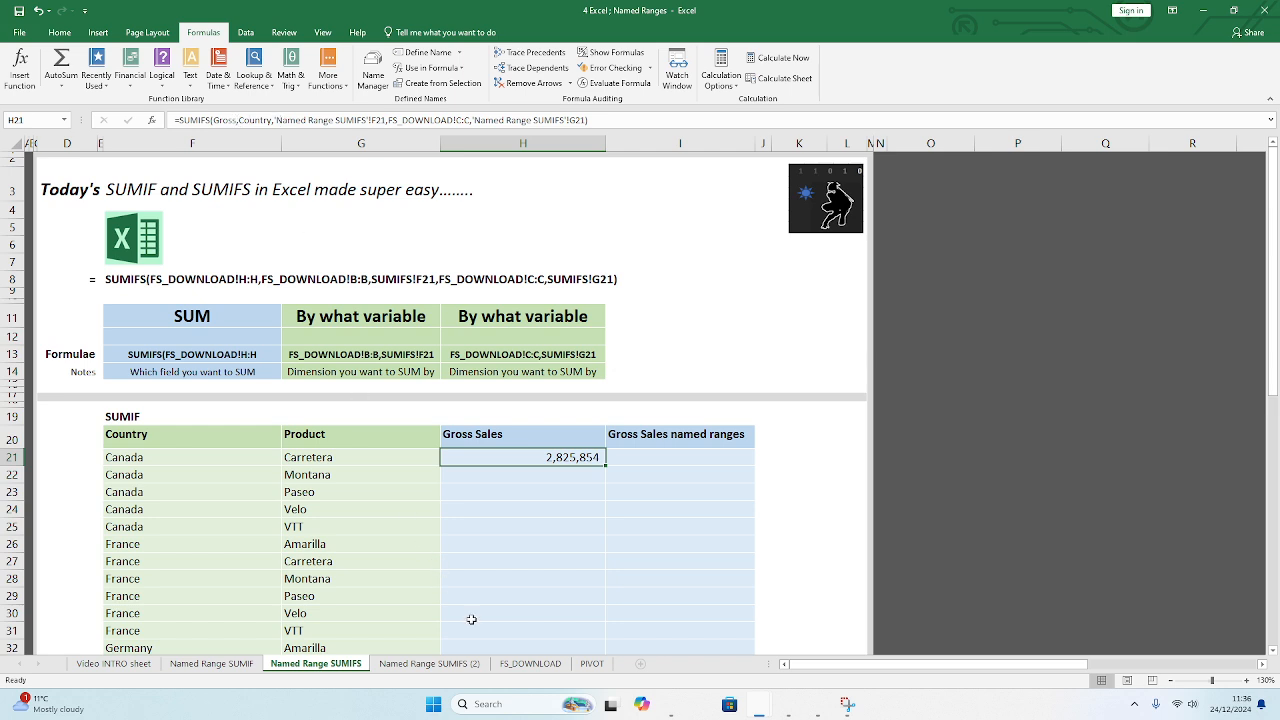
click(530, 663)
key(ctrl+shift+Down)
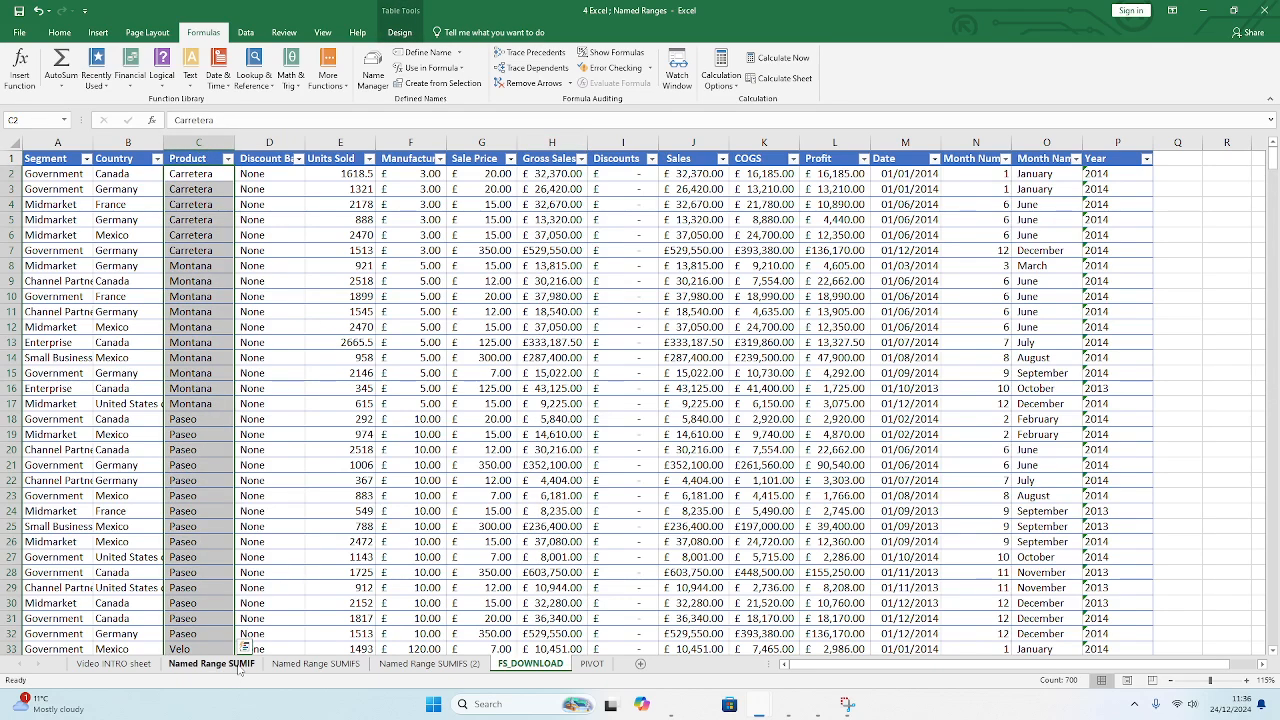
click(315, 663)
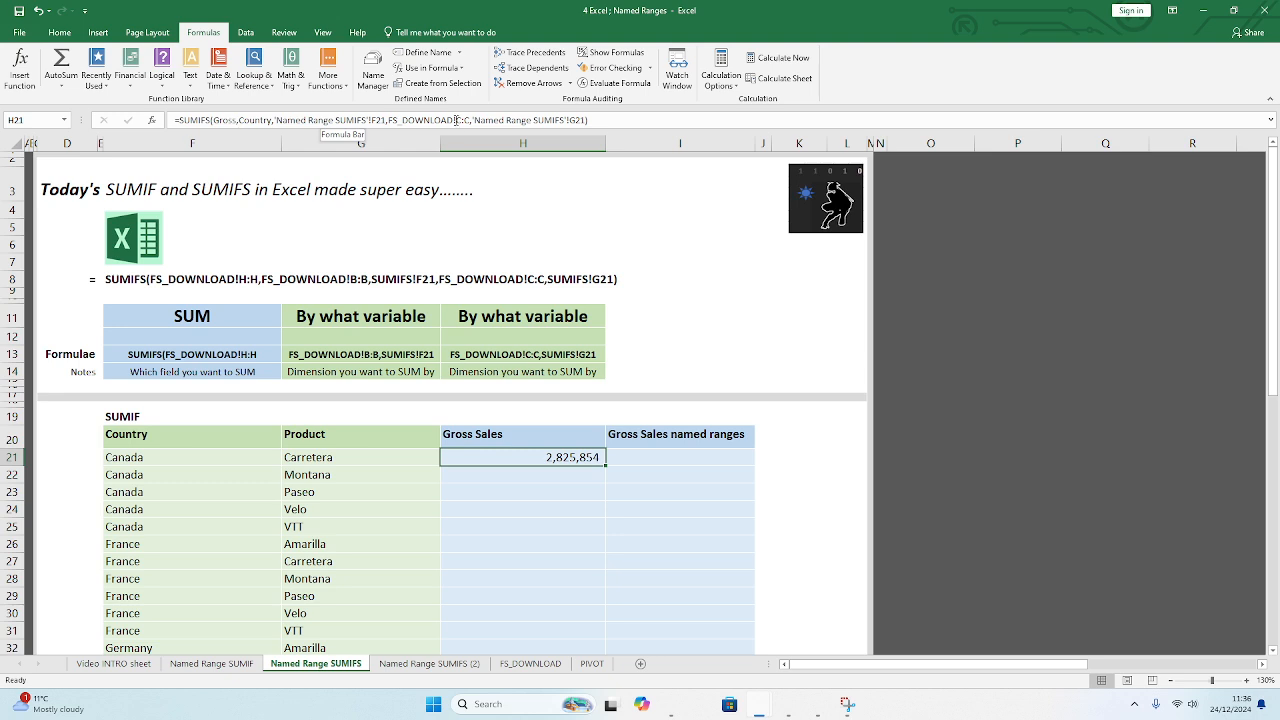
Step: Fill the SUMIFS formula from H21 down the Gross Sales column to row 49
double_click(605, 466)
click(550, 456)
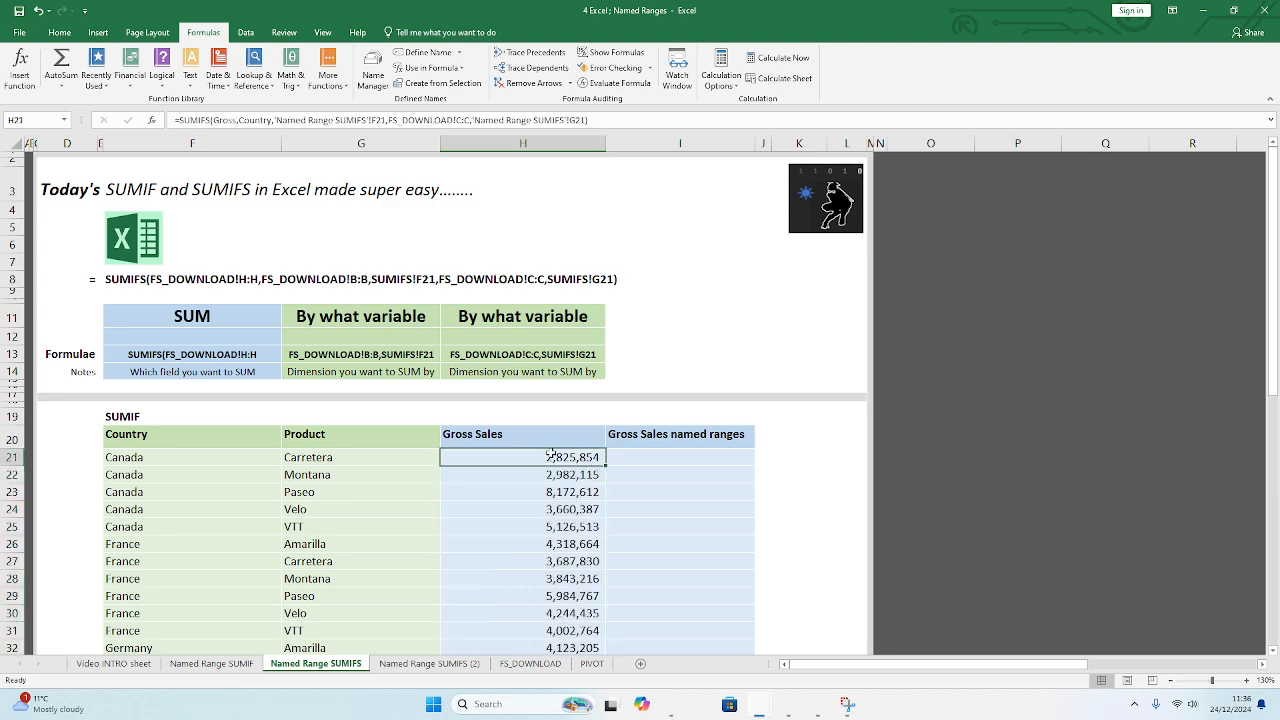
scroll(550, 456, down, 6)
scroll(545, 455, up, 6)
click(648, 457)
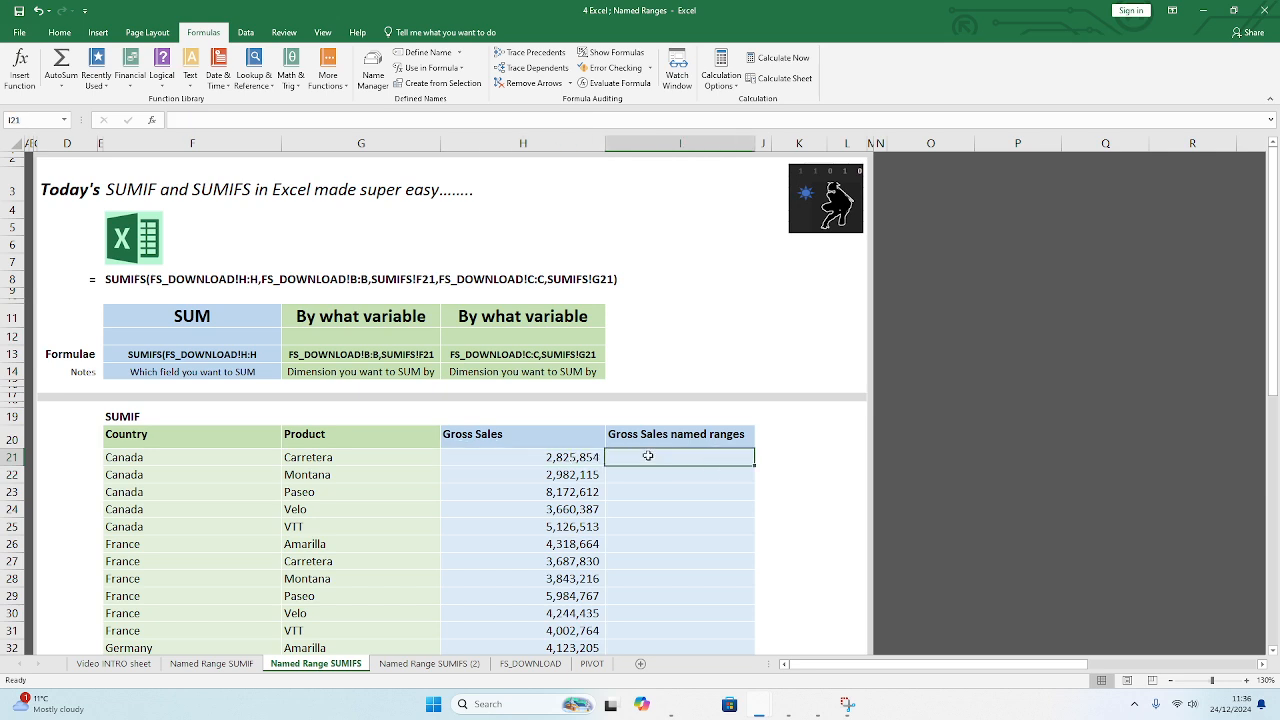
click(530, 458)
click(655, 460)
click(556, 457)
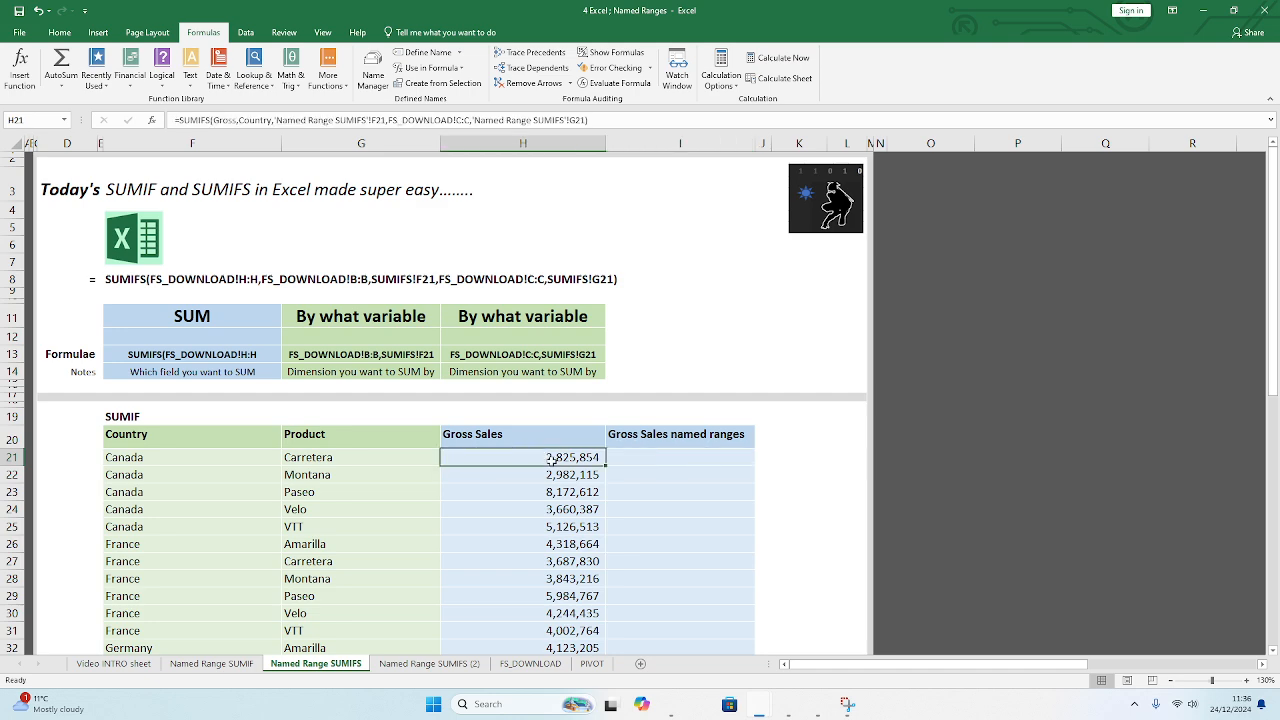
Step: Name column C of the FS_DOWNLOAD sheet as the range Product
click(530, 663)
click(182, 143)
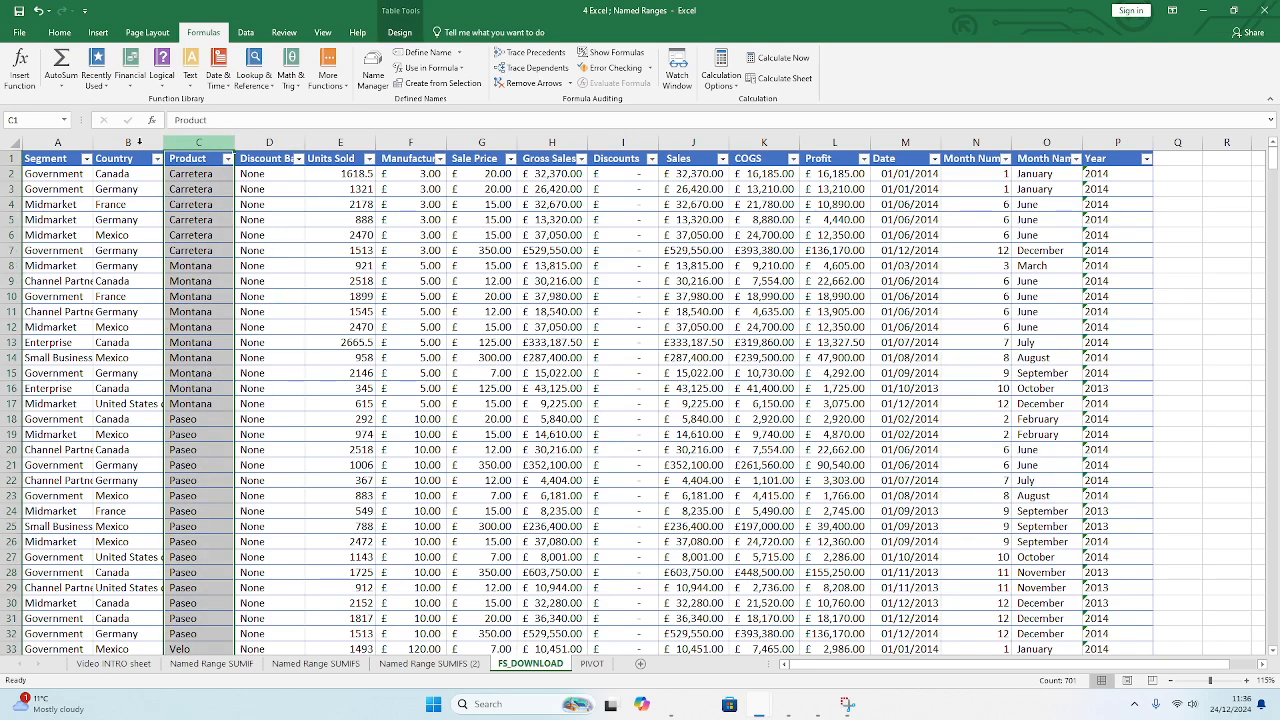
click(39, 120)
text(Product)
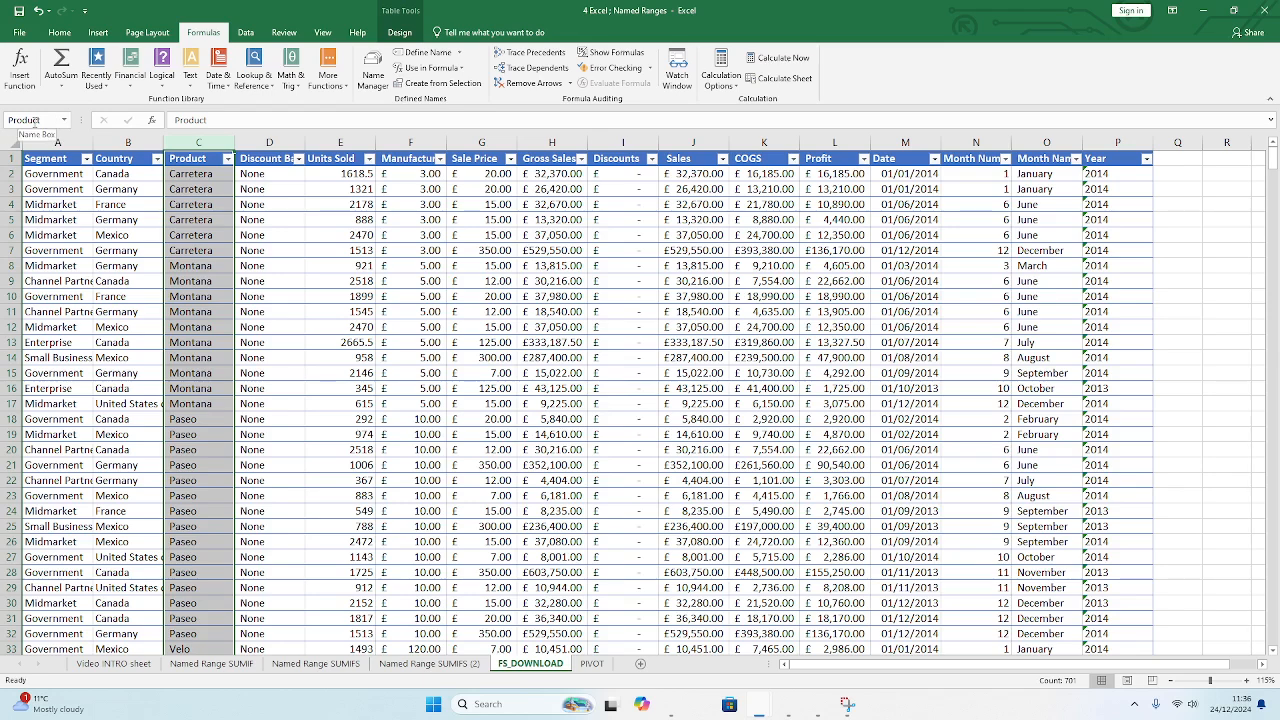
Step: Check which columns the Gross, Product and Country named ranges select, and review all names in the Name Manager
click(64, 120)
click(64, 120)
click(70, 120)
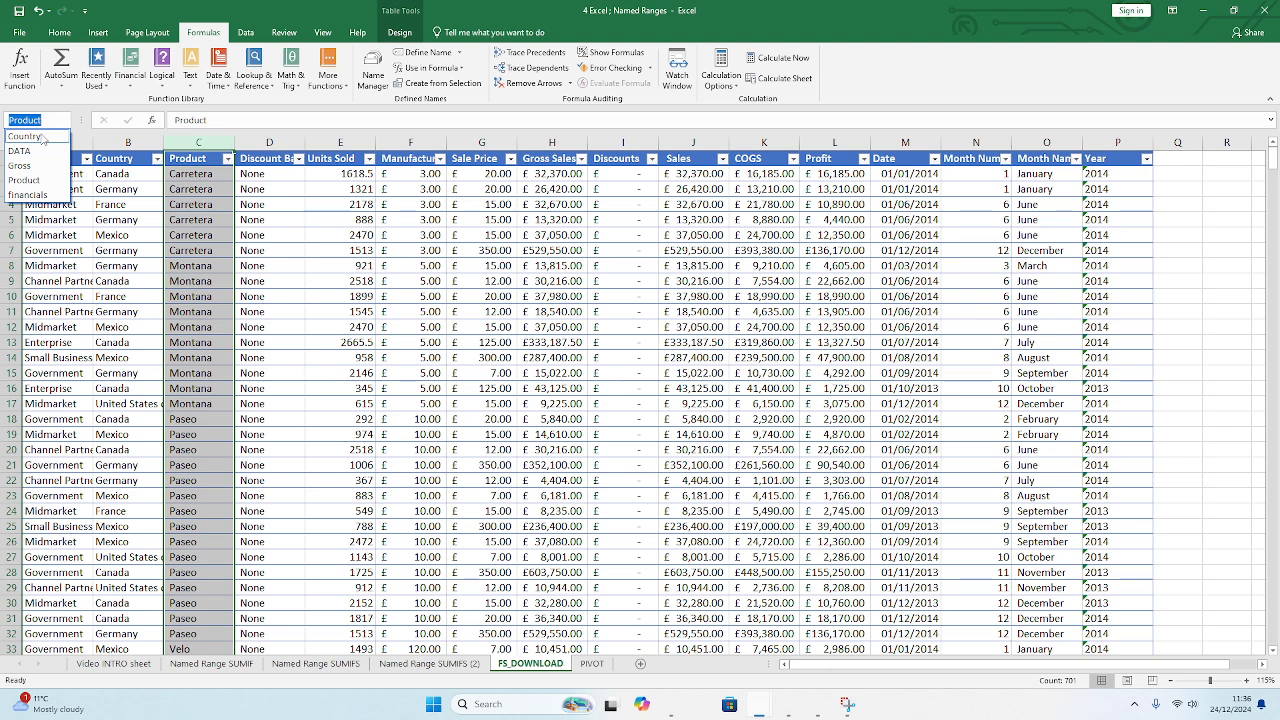
click(30, 166)
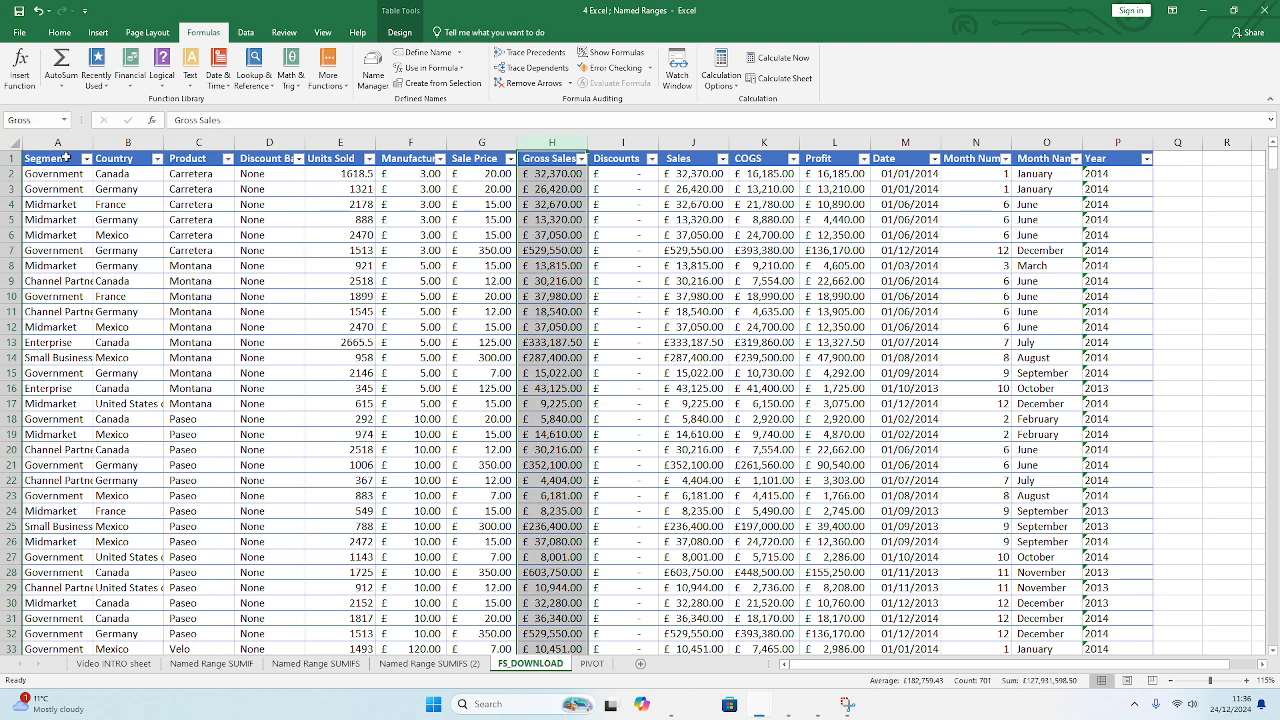
click(64, 120)
click(35, 182)
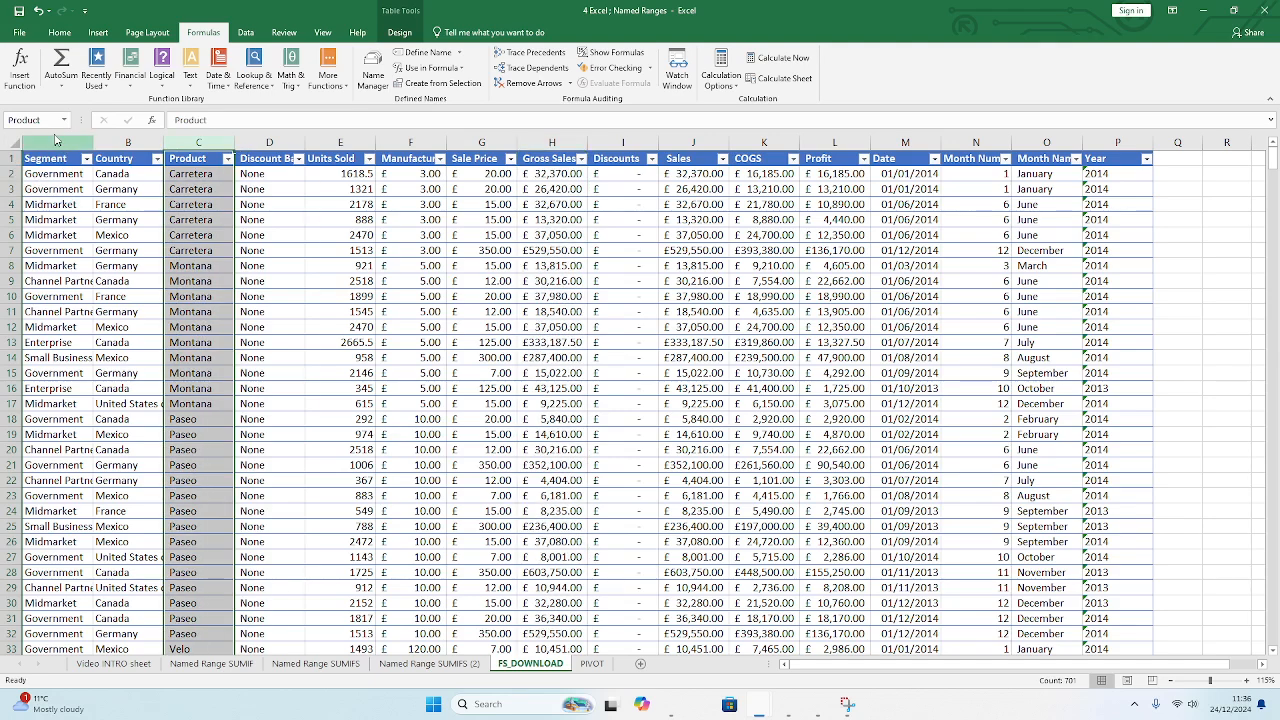
click(64, 120)
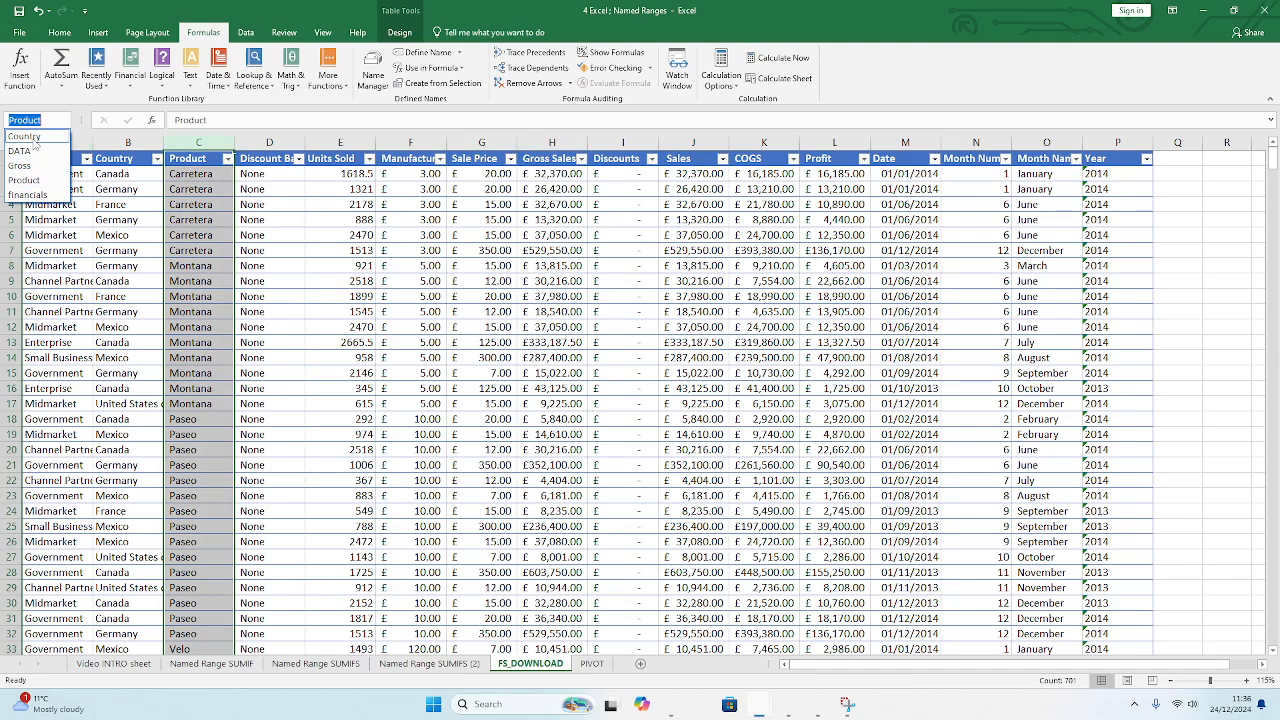
click(30, 137)
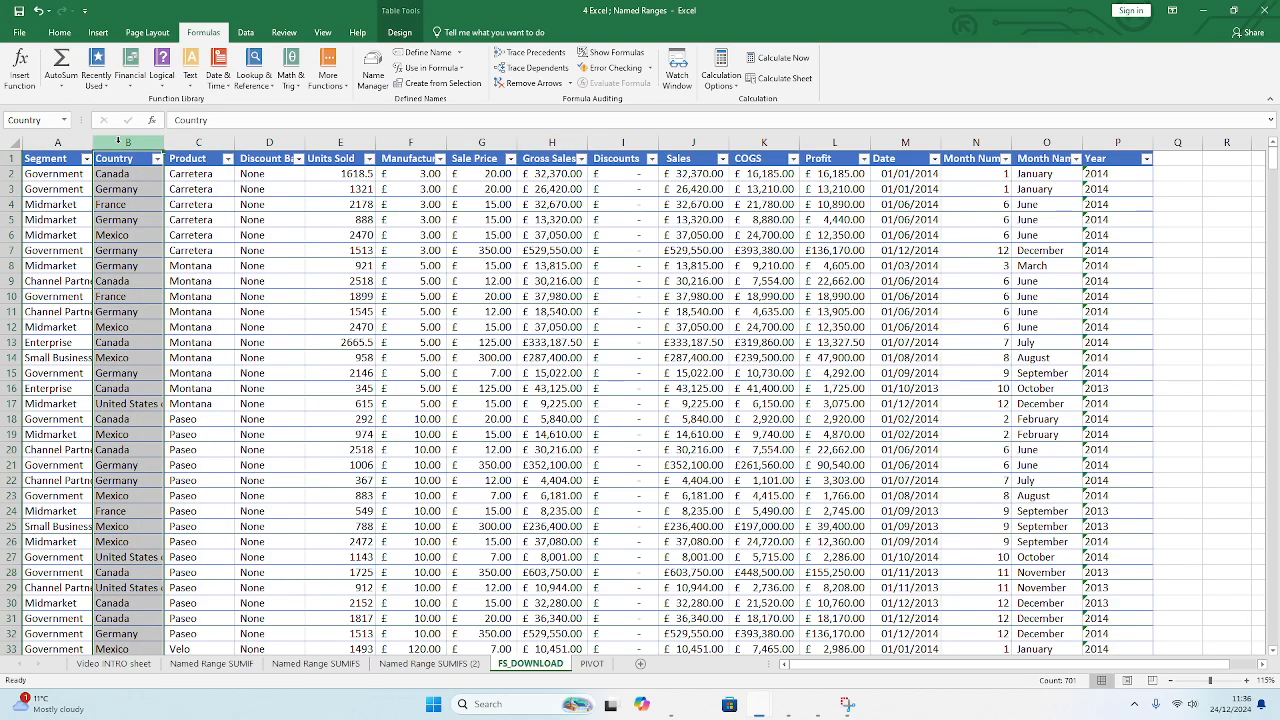
click(373, 72)
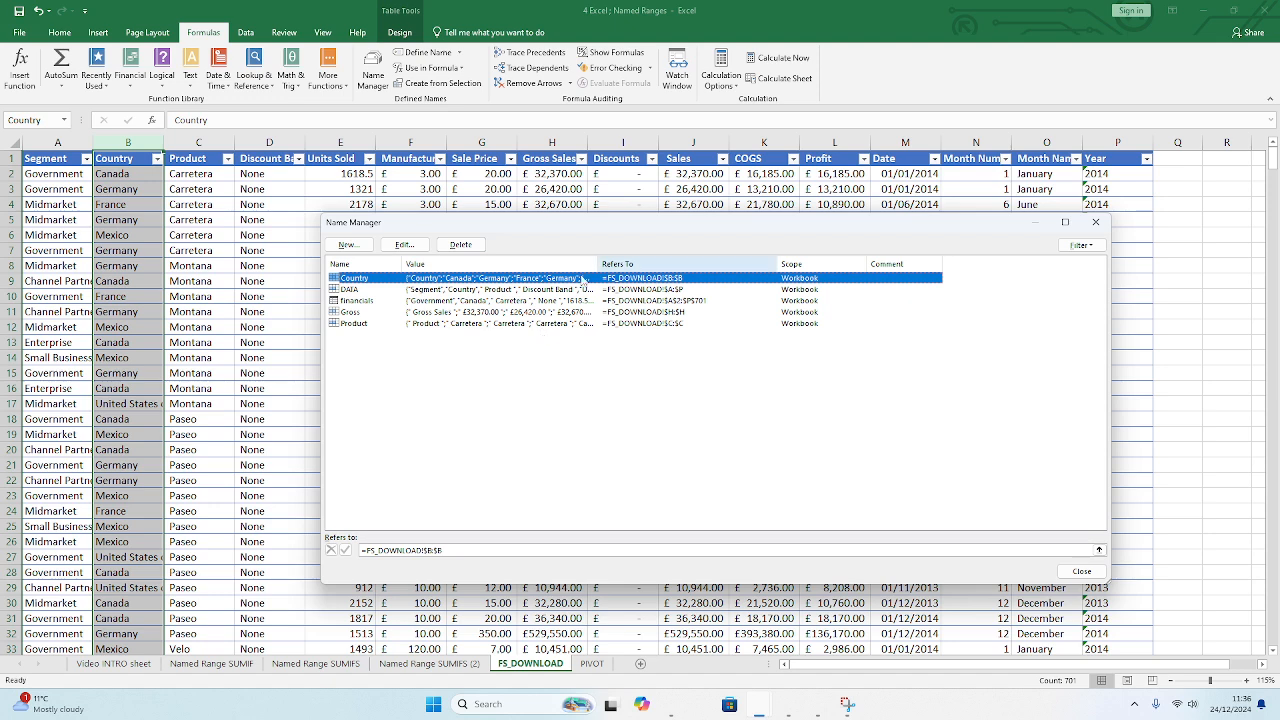
click(1083, 571)
Step: Try to copy the SUMIFS formula from H21 into I21 on the Named Range SUMIFS sheet
click(343, 666)
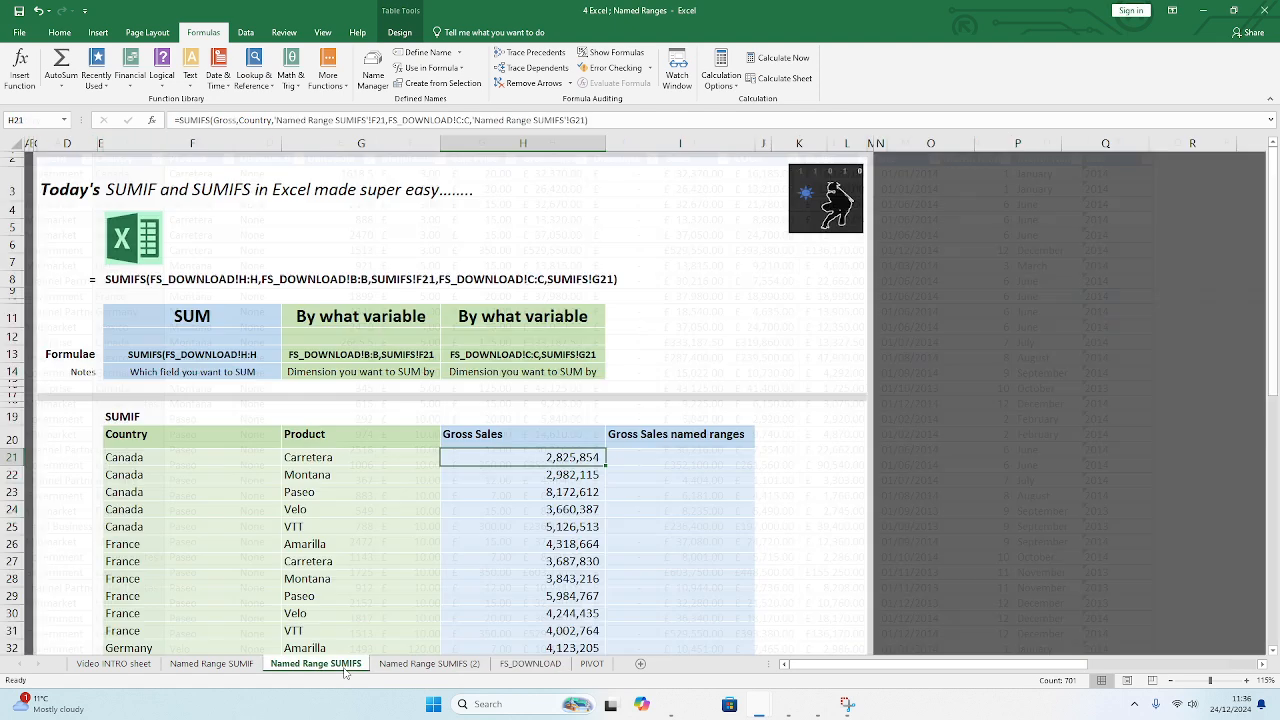
click(712, 476)
click(598, 459)
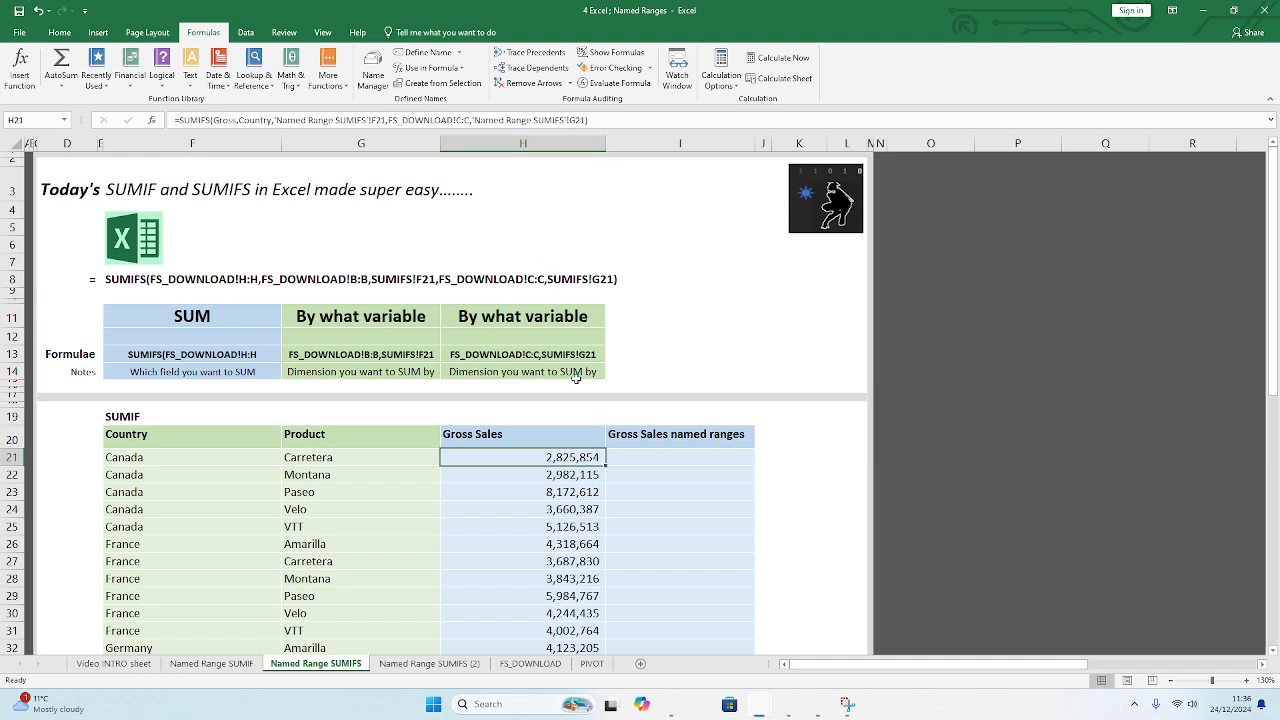
drag(605, 467, 669, 457)
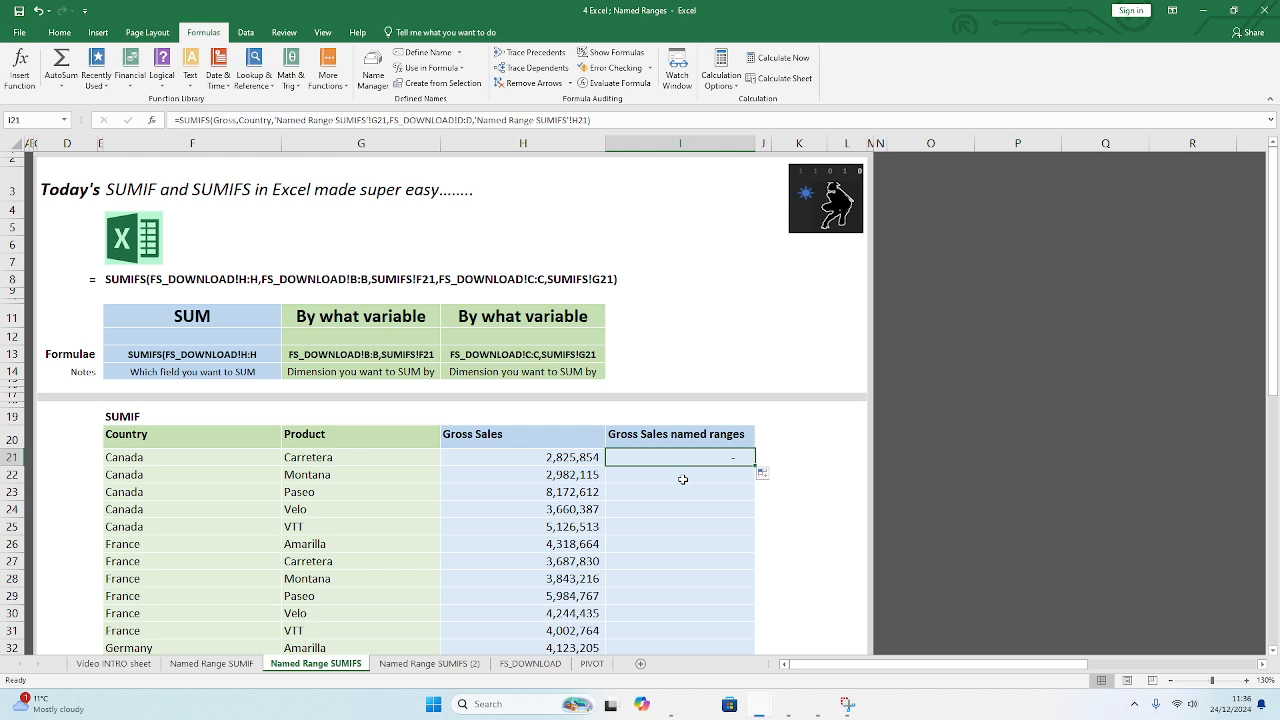
Step: Enter =SUMIFS(Gross,Country,F21,Product,G21) in I21 of the Named Range SUMIFS sheet
text(=sumi)
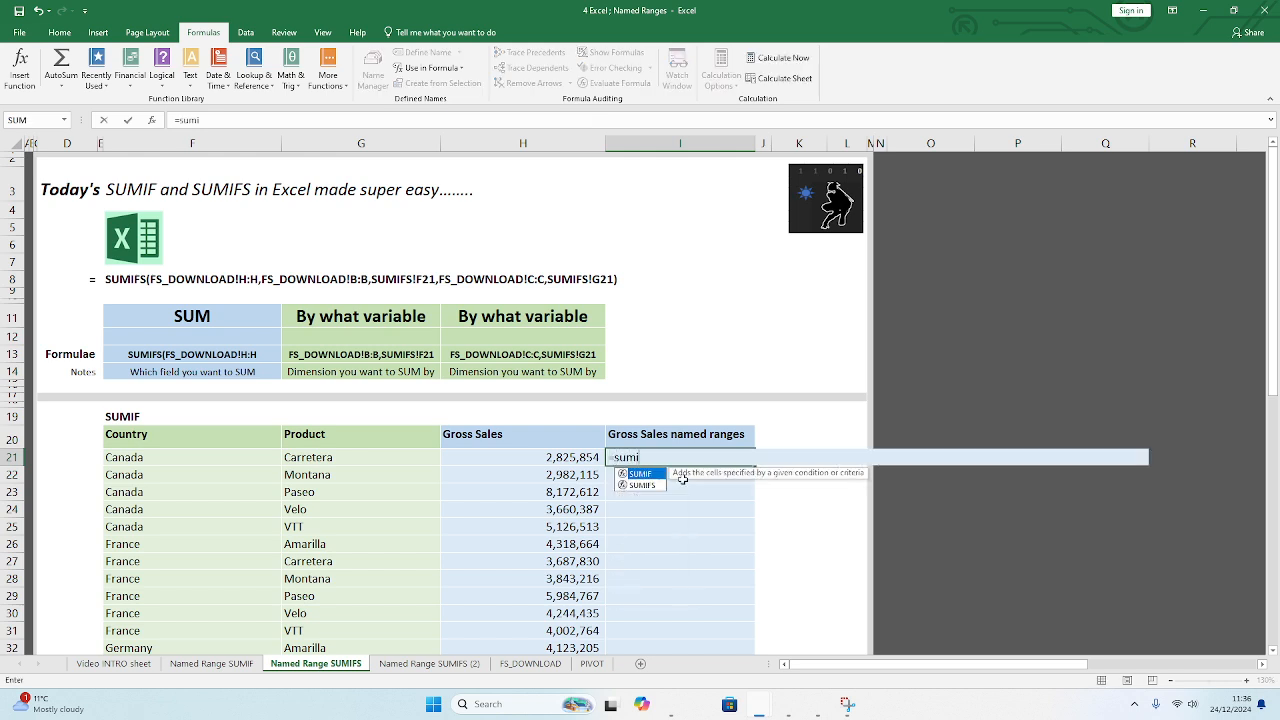
text(fs(Gr)
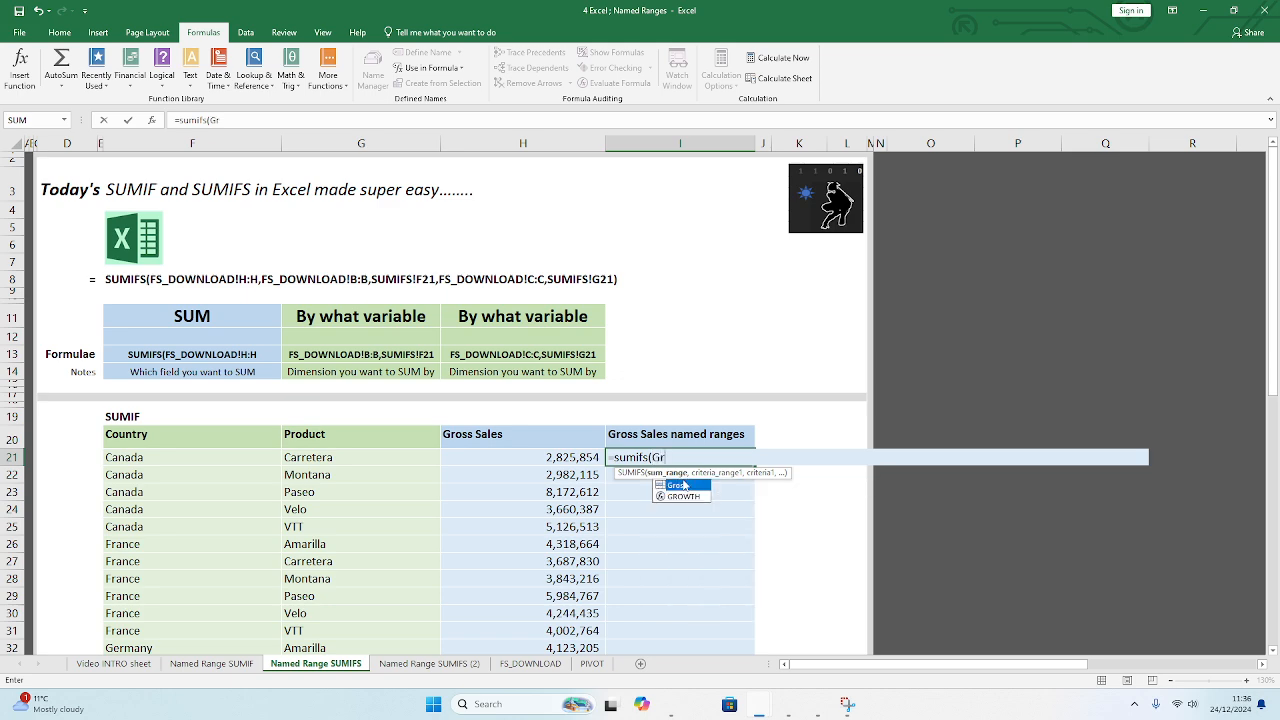
text(oss,)
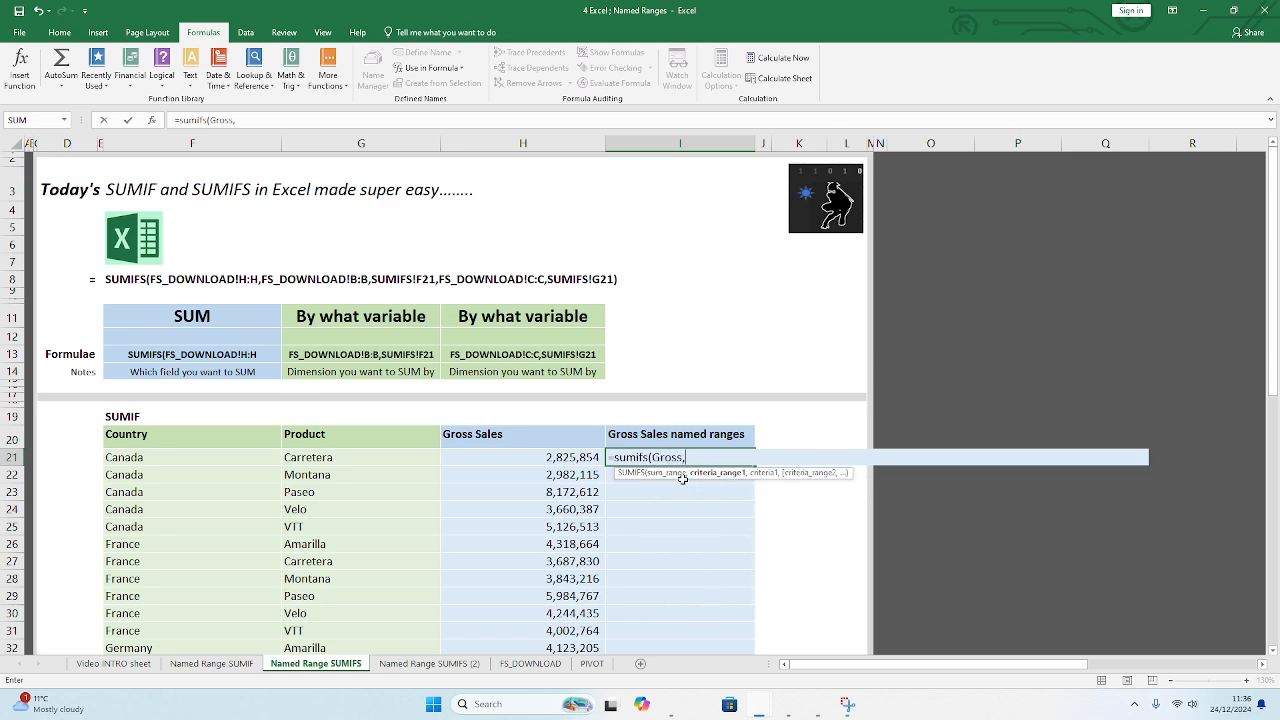
text(Country,)
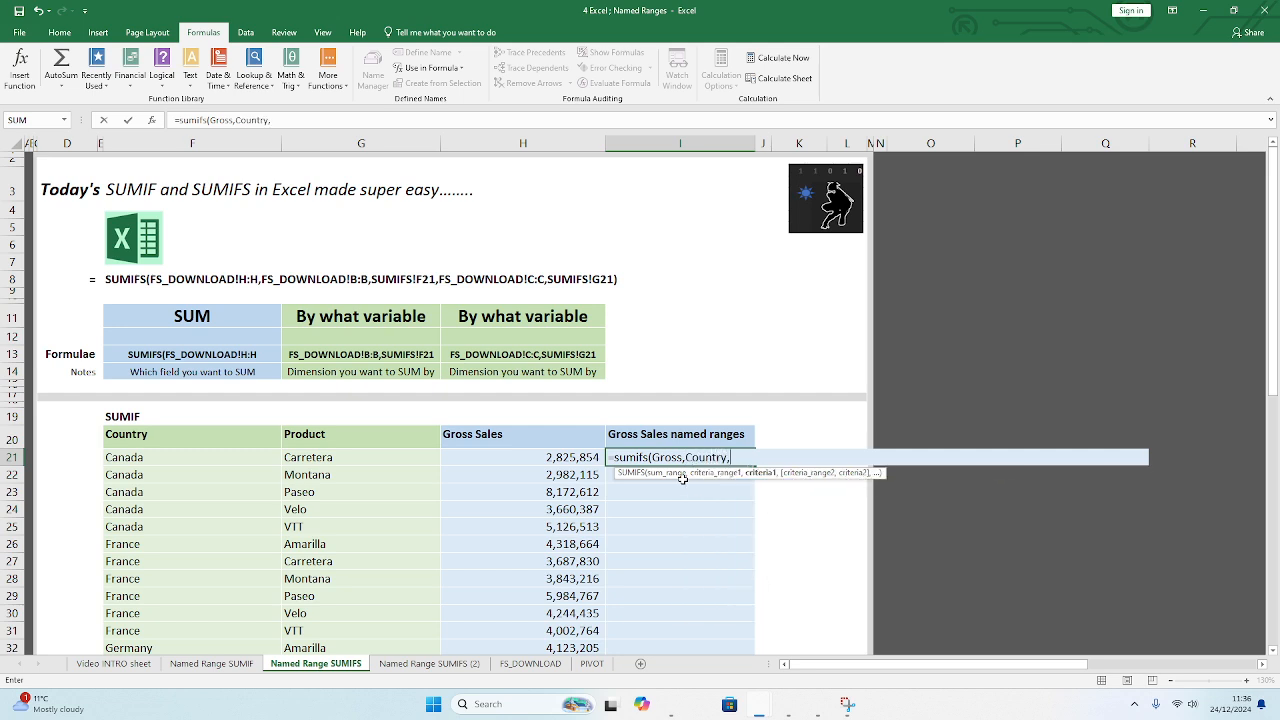
click(215, 456)
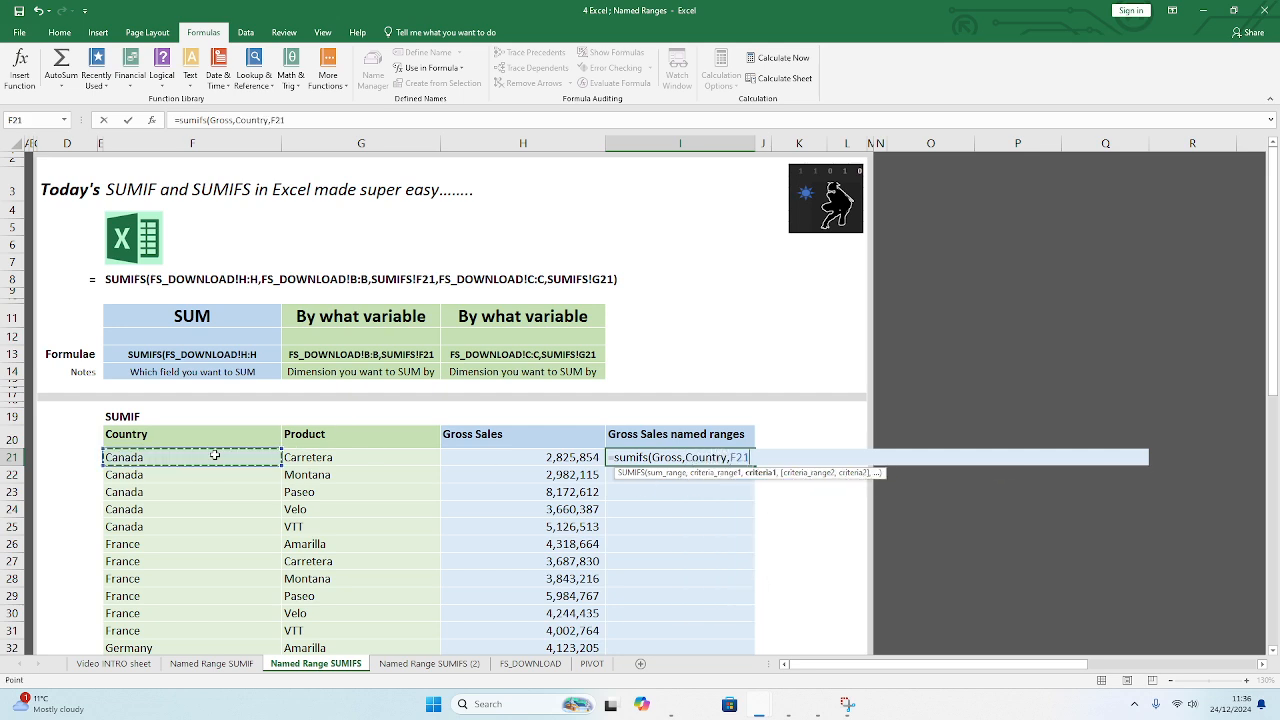
text(,Product)
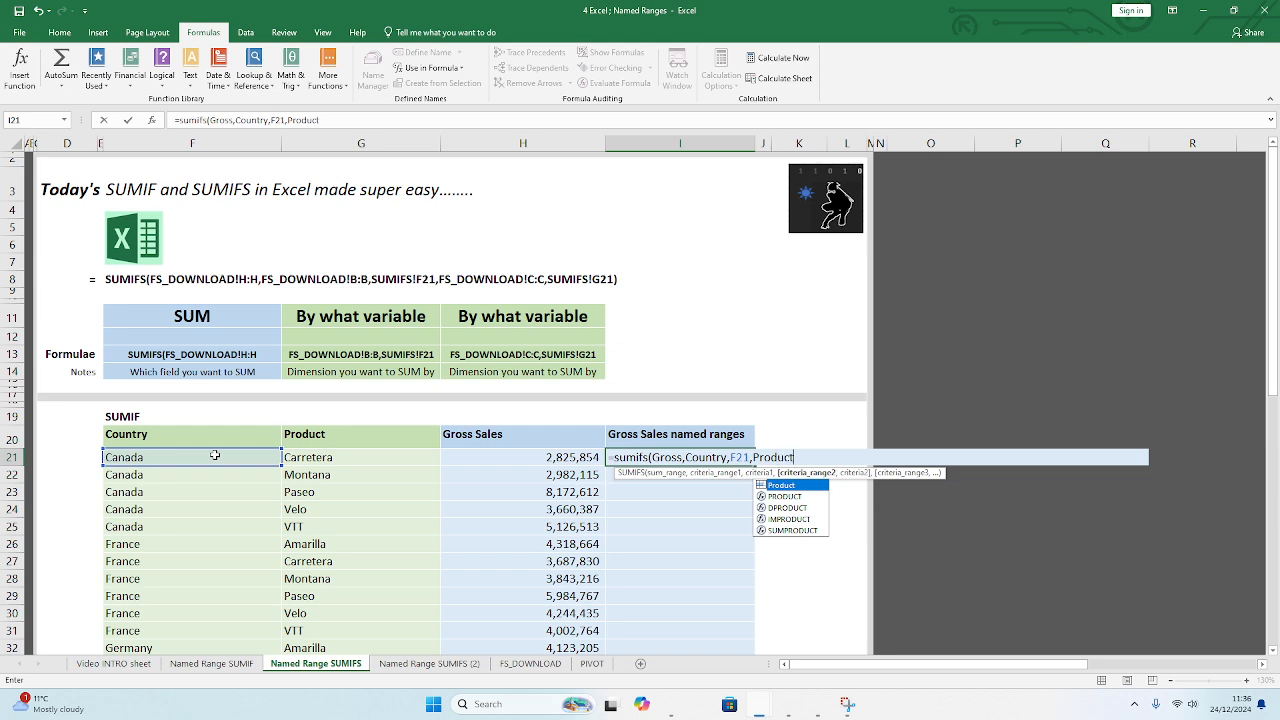
text(,)
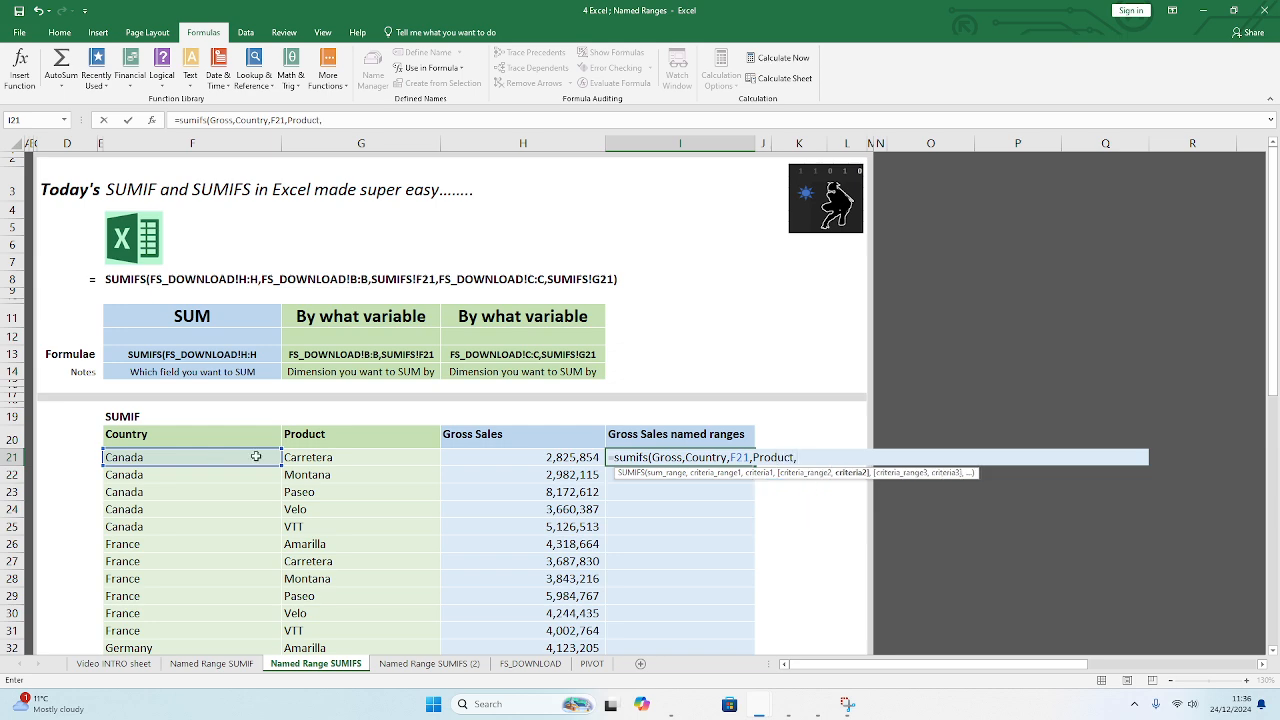
click(293, 459)
key(Return)
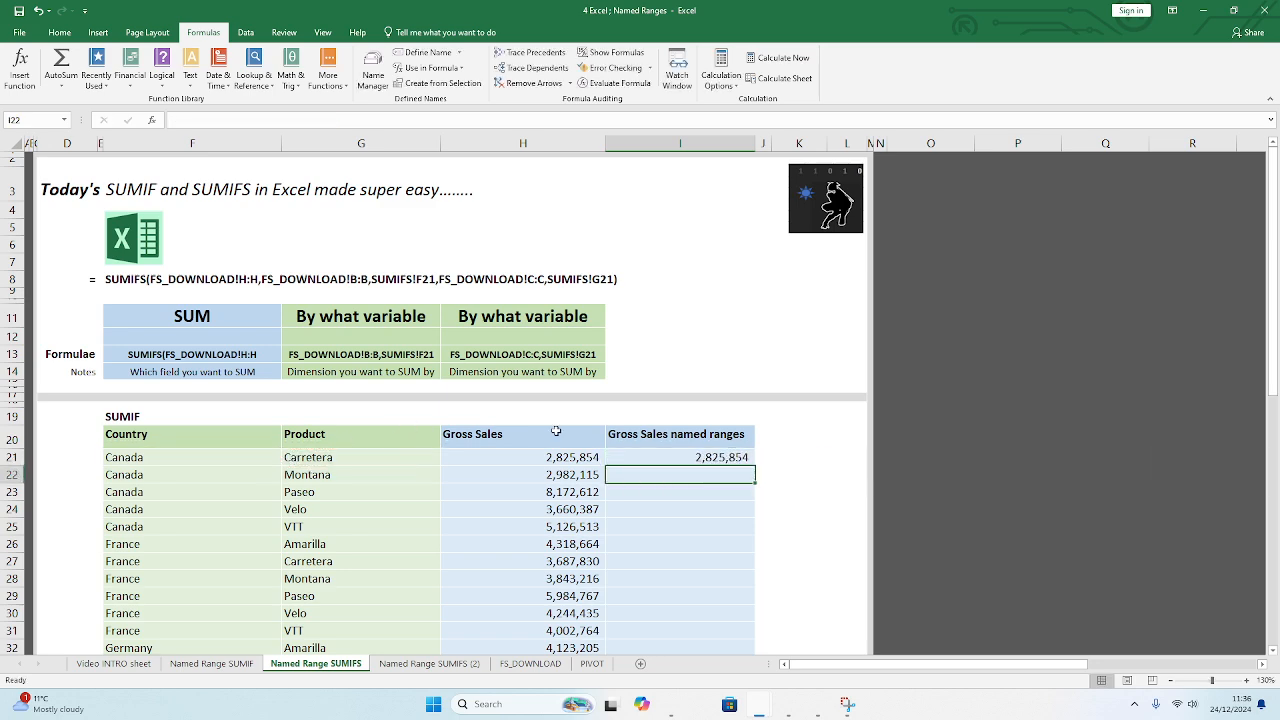
Step: Fill the named-range formula from I21 down the Gross Sales named ranges column to row 49
click(748, 462)
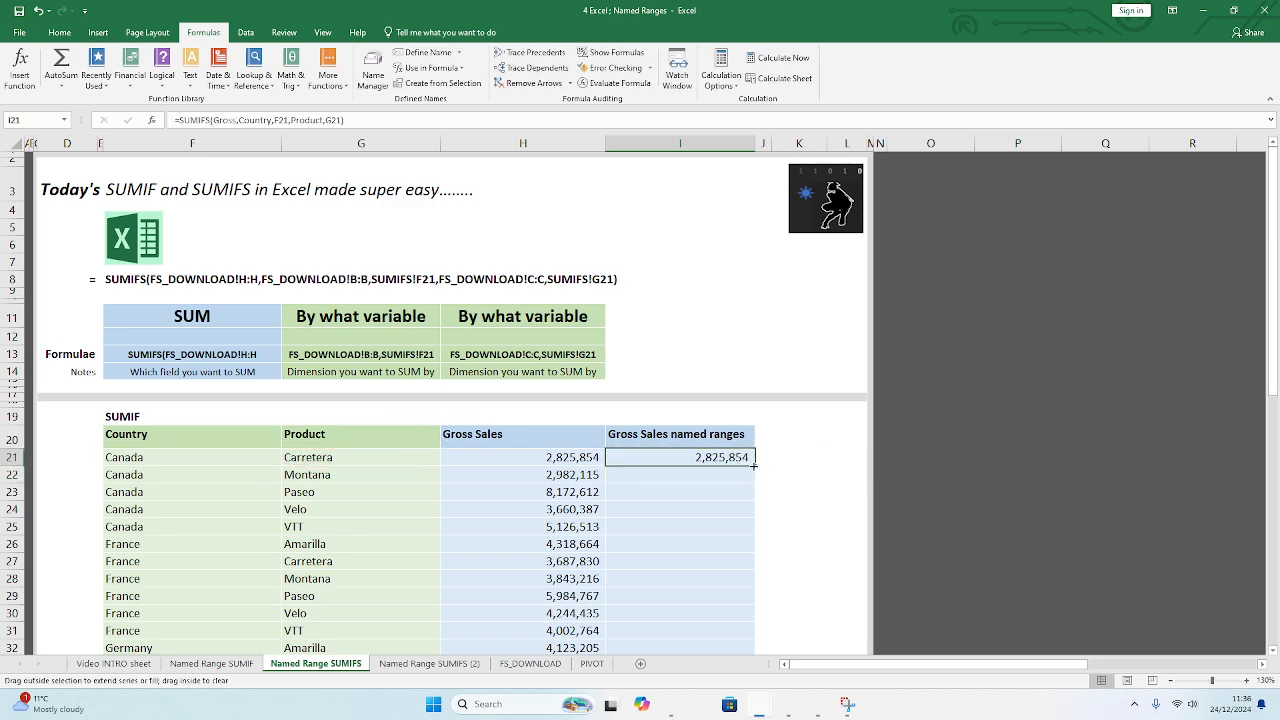
double_click(753, 466)
scroll(733, 488, down, 6)
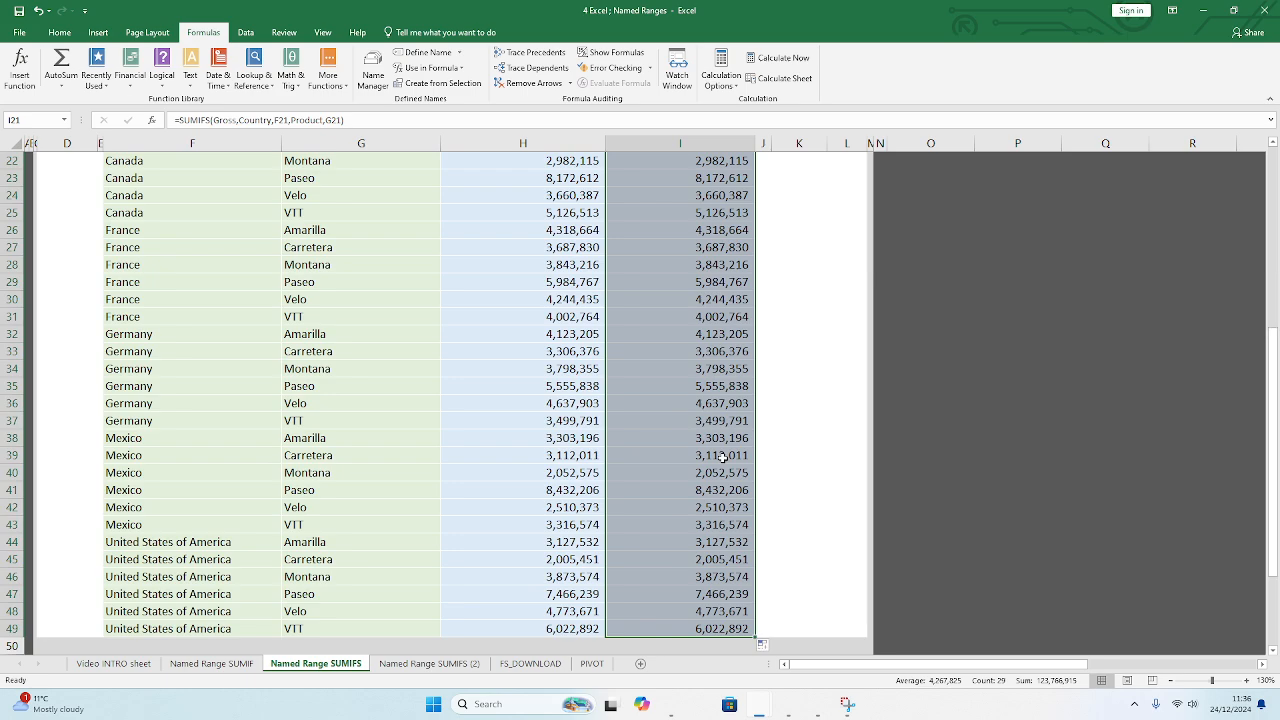
scroll(707, 541, up, 5)
scroll(707, 541, up, 2)
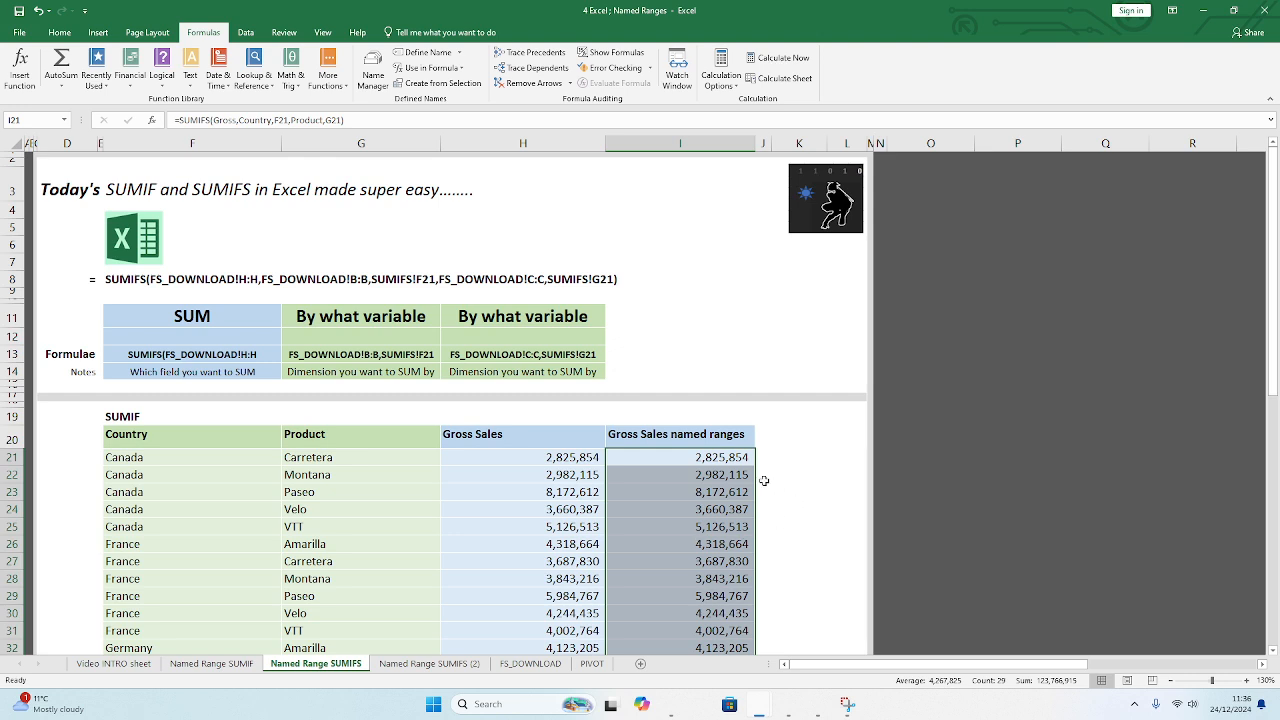
Step: Compare the Gross Sales and Gross Sales named ranges columns, including the formulas in H21 and I21
click(669, 464)
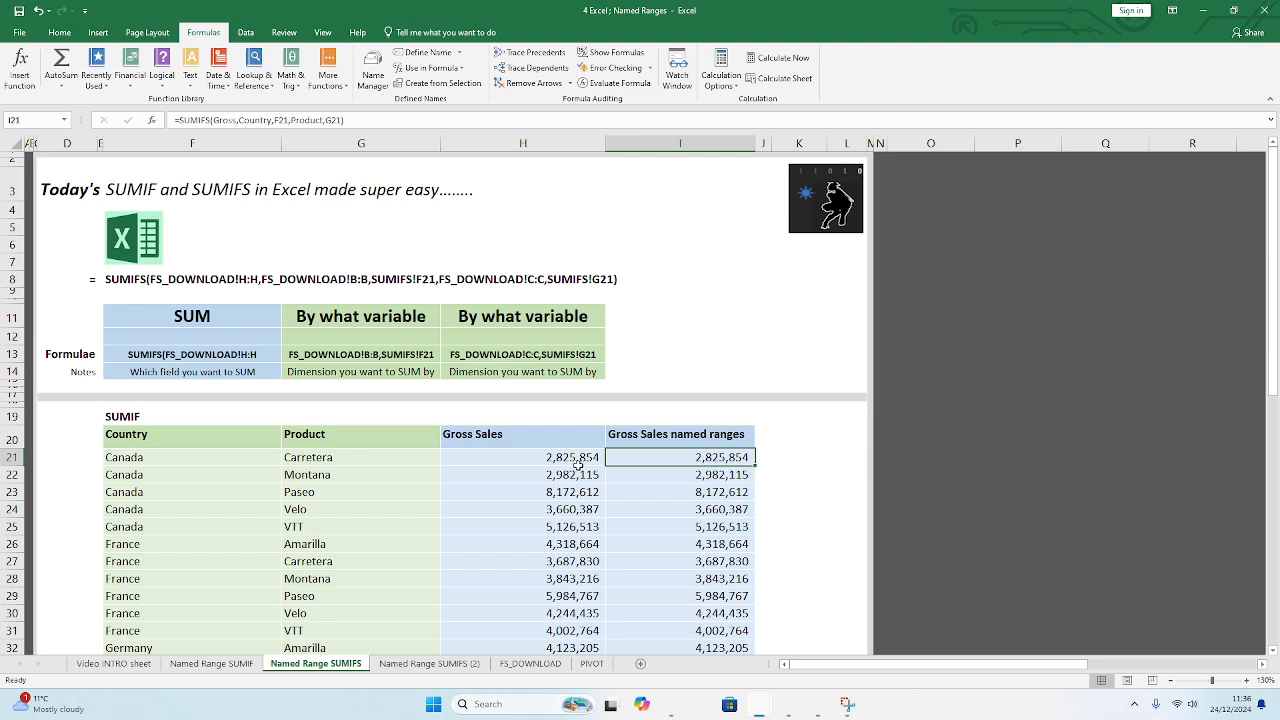
click(682, 546)
click(646, 462)
click(666, 440)
drag(667, 504, 666, 580)
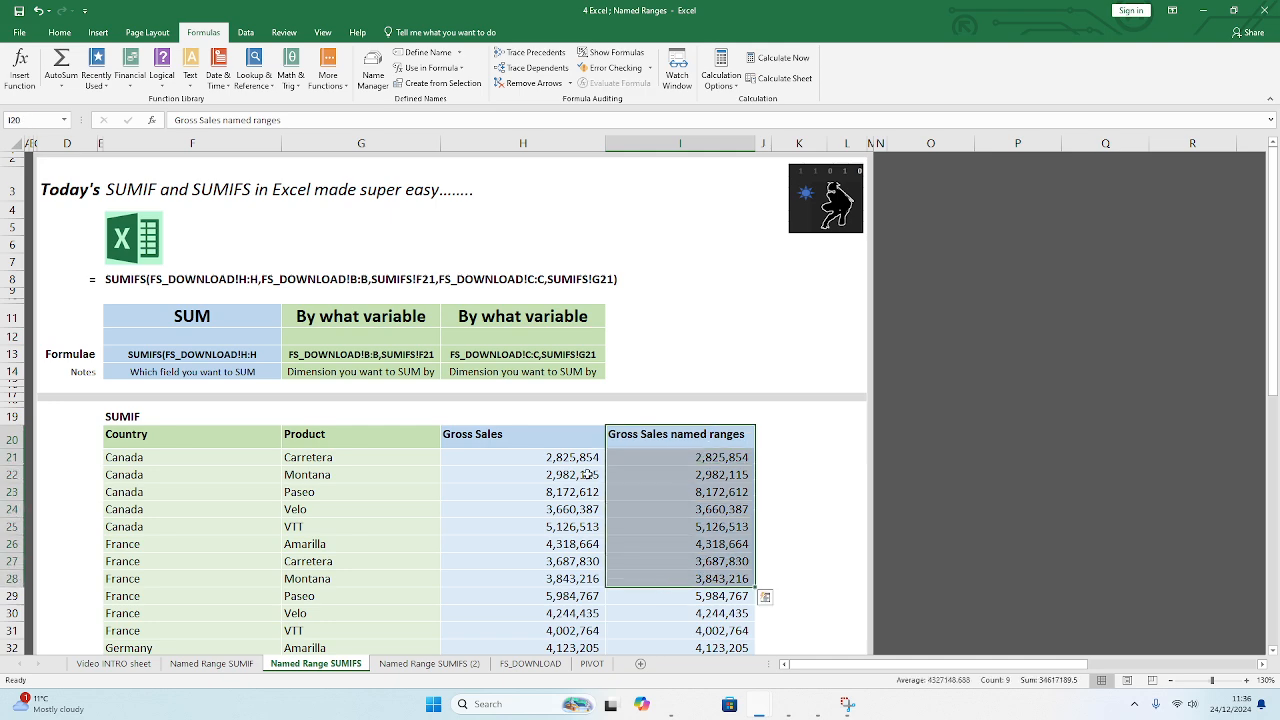
drag(536, 437, 534, 580)
click(539, 457)
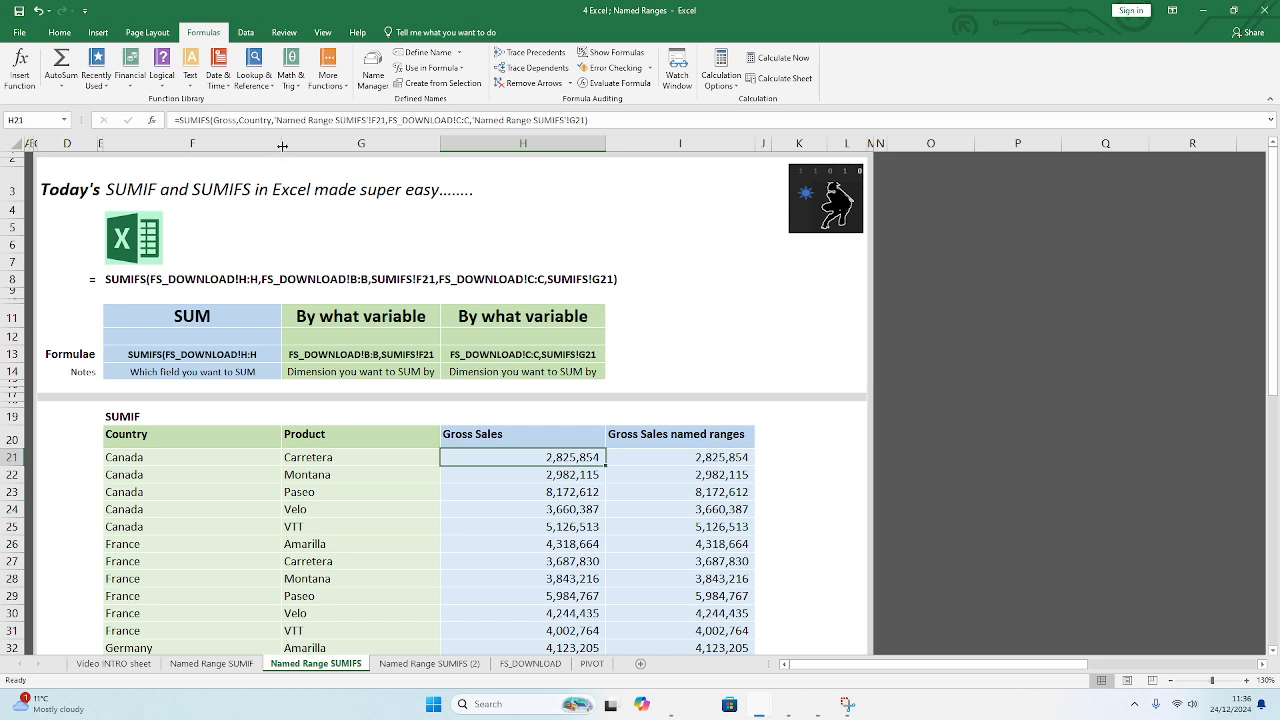
click(640, 460)
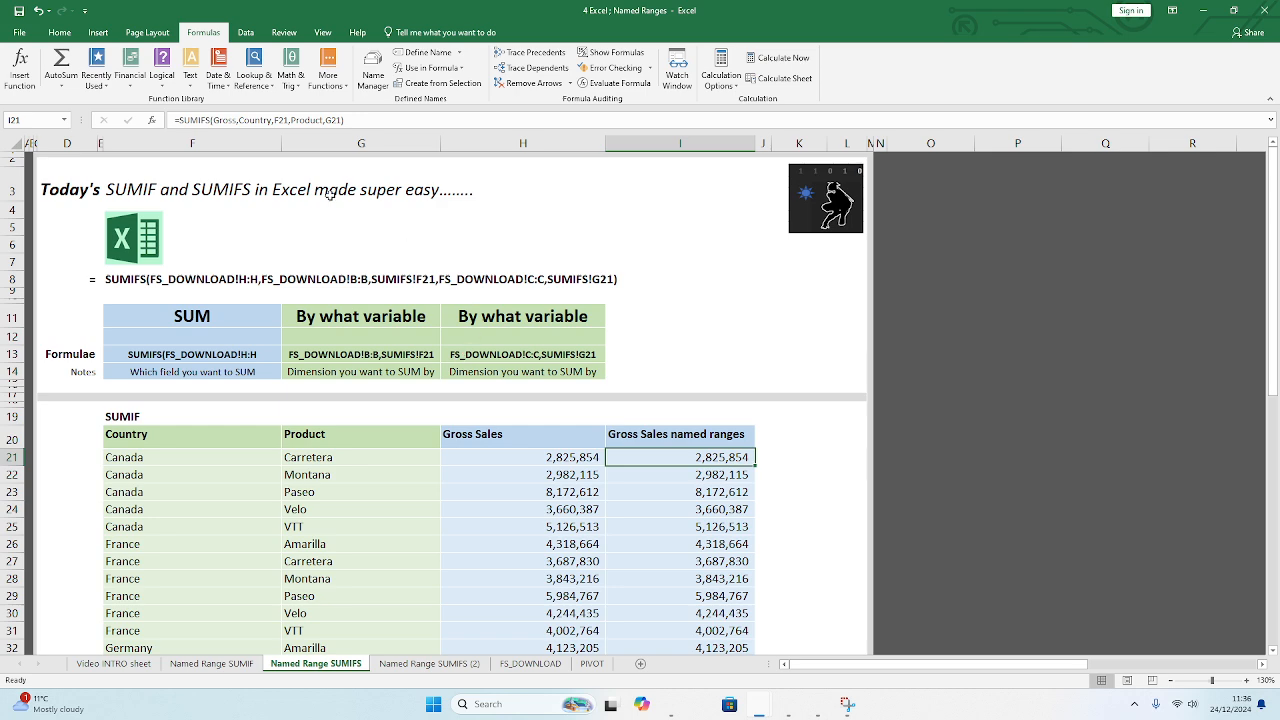